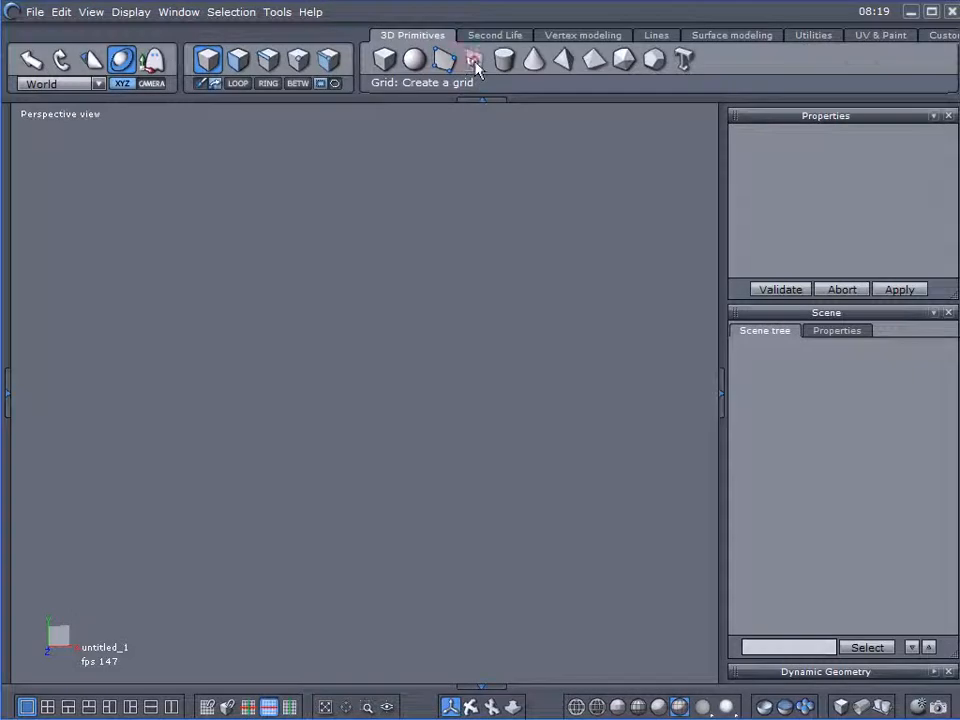
- Create a square grid about 7.6 by 7.7 units with one division in U and one in V
left_click_drag(307, 249, 476, 422)
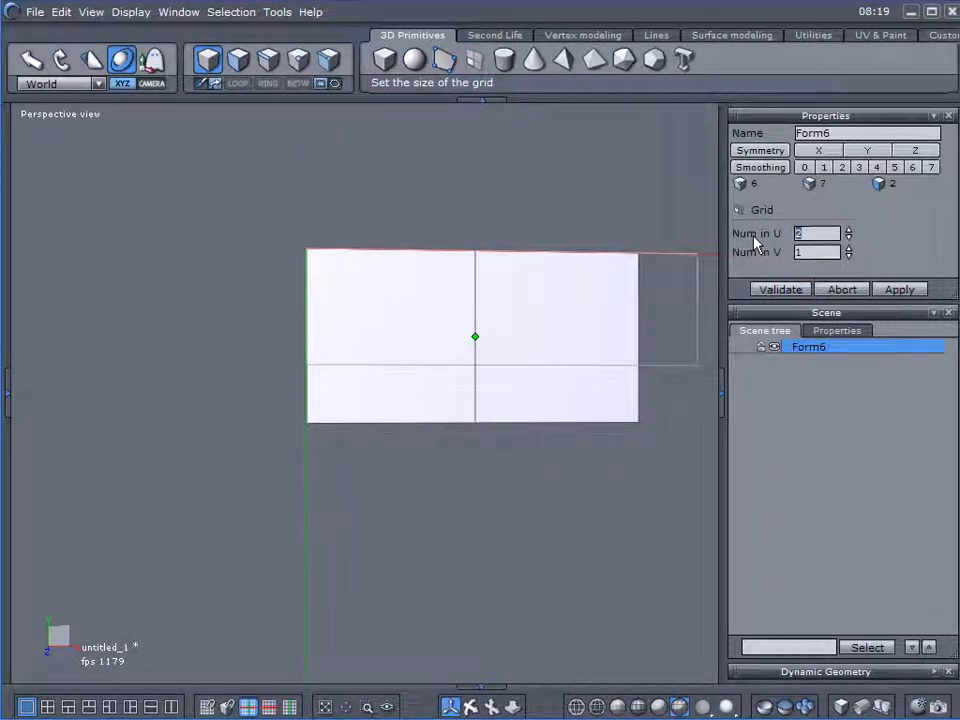
type("1")
left_click(798, 252)
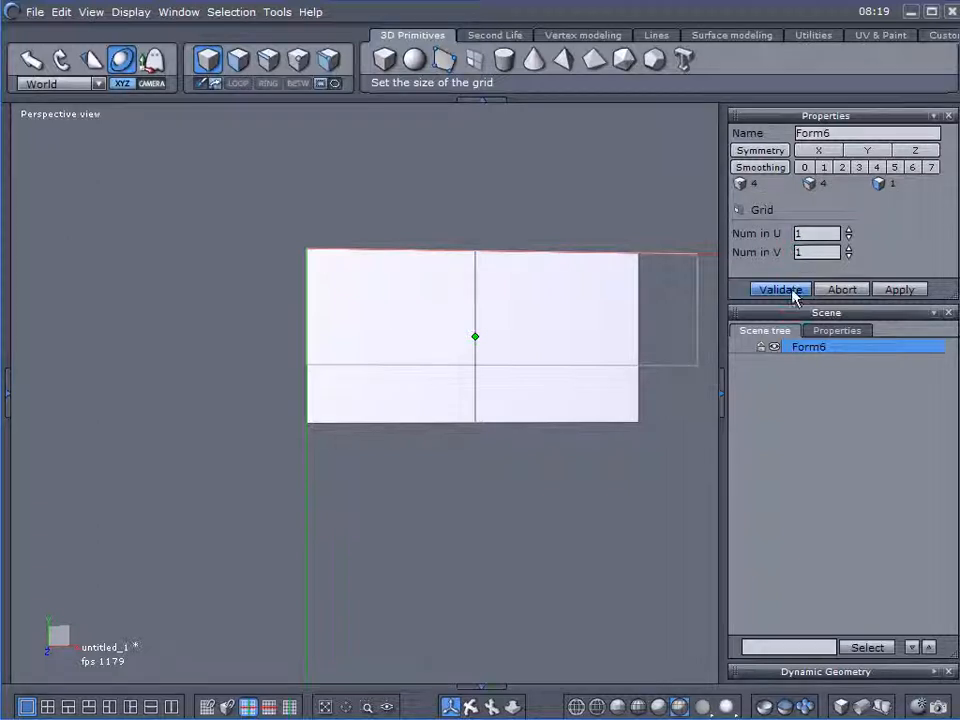
left_click(791, 293)
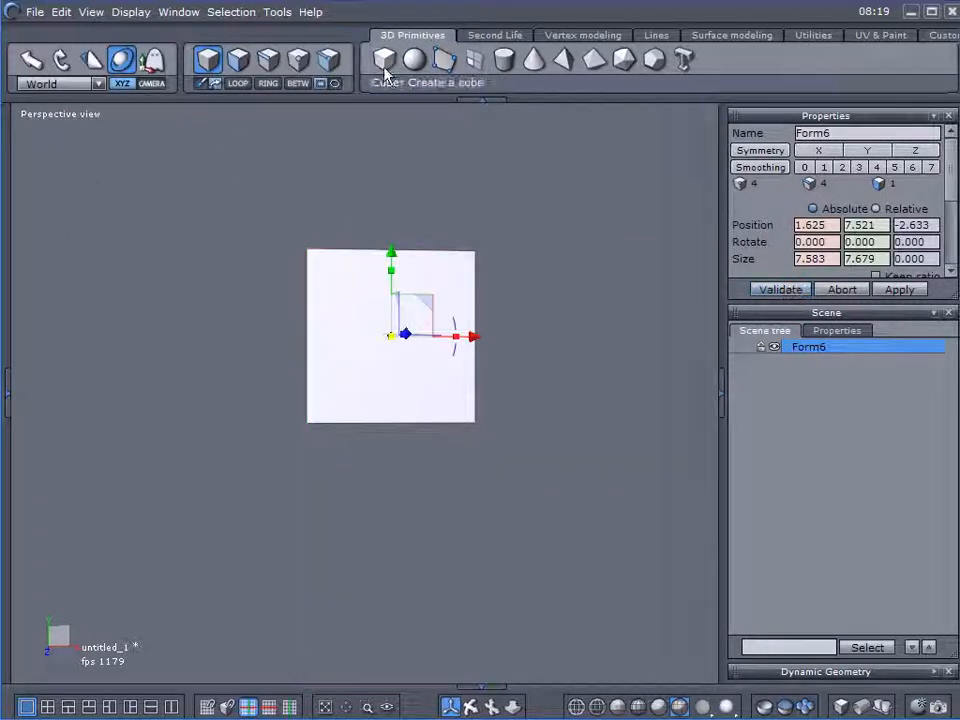
- Create a cube about 9.65 units on each side beside the grid
left_click(384, 59)
left_click(193, 288)
left_click(412, 481)
right_click_drag(264, 469, 430, 430)
- Delete every face of the cube except the top one by inverting the top face selection
left_click(238, 59)
left_click(499, 450)
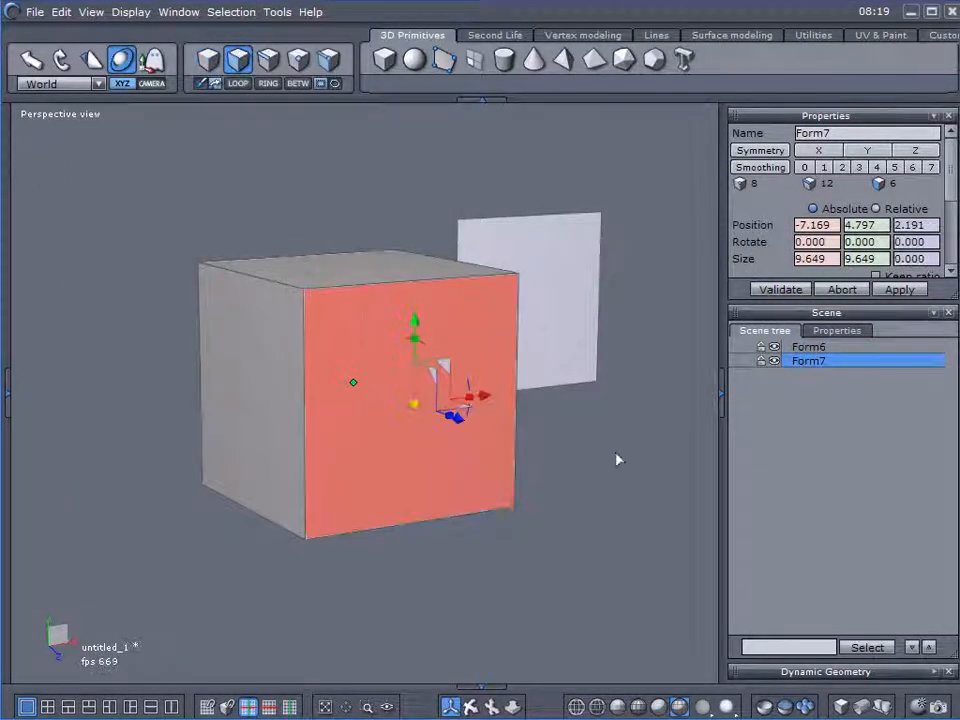
left_click(370, 266)
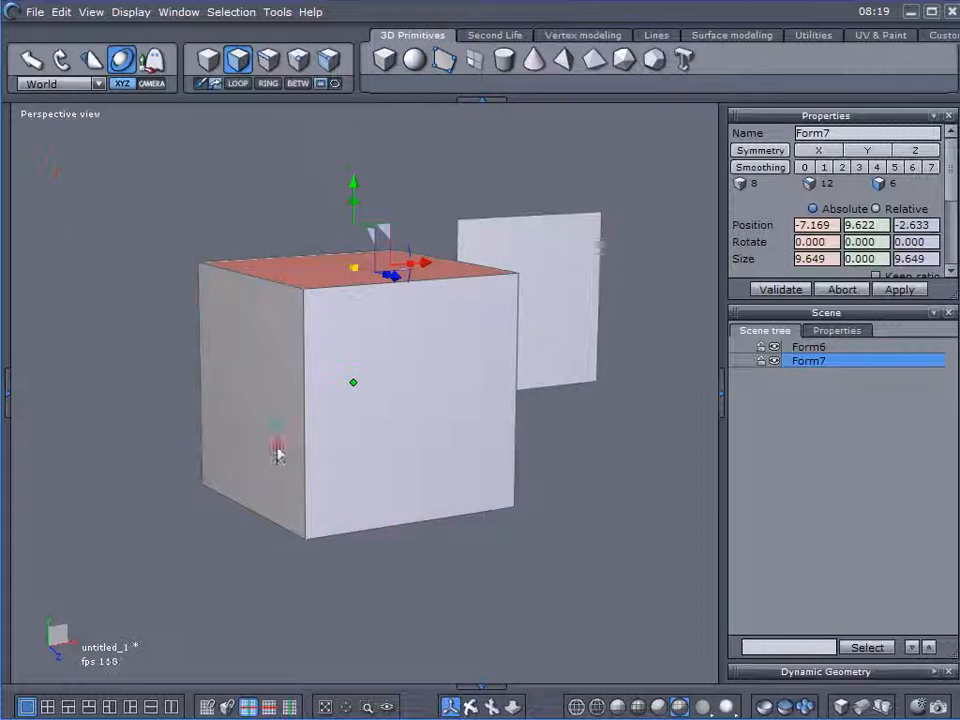
right_click_drag(278, 434, 279, 508)
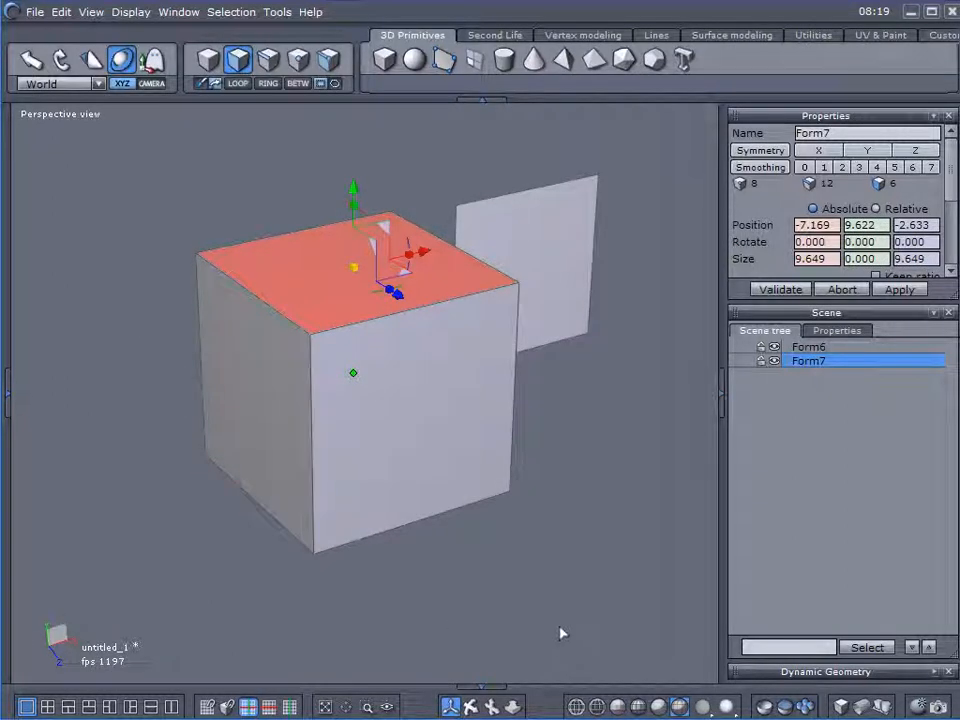
key("ctrl+i")
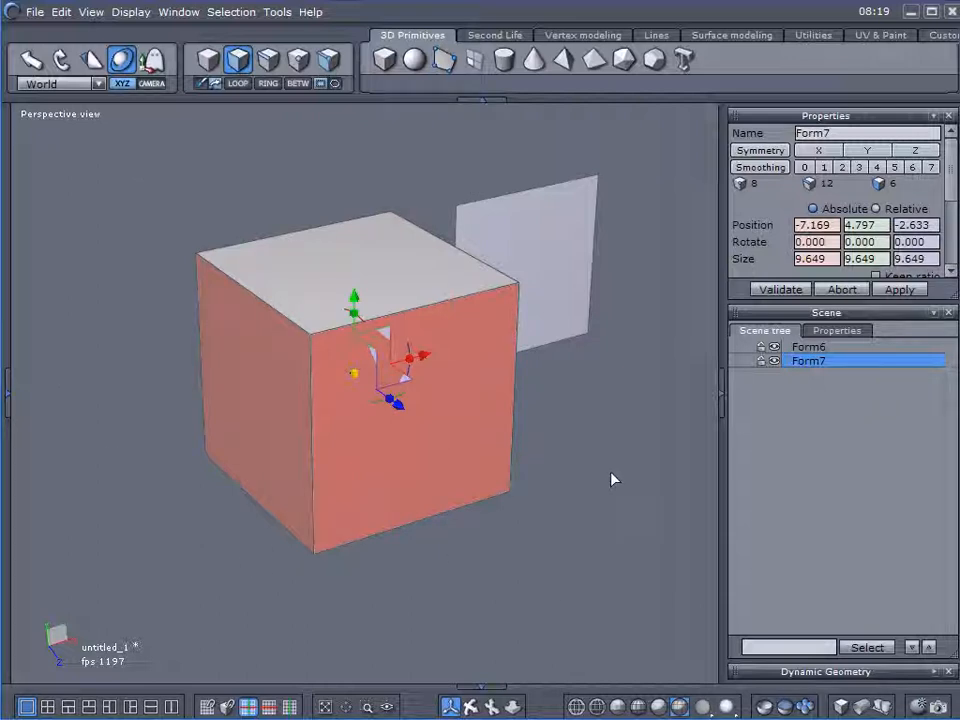
key("Delete")
right_click_drag(439, 444, 531, 210)
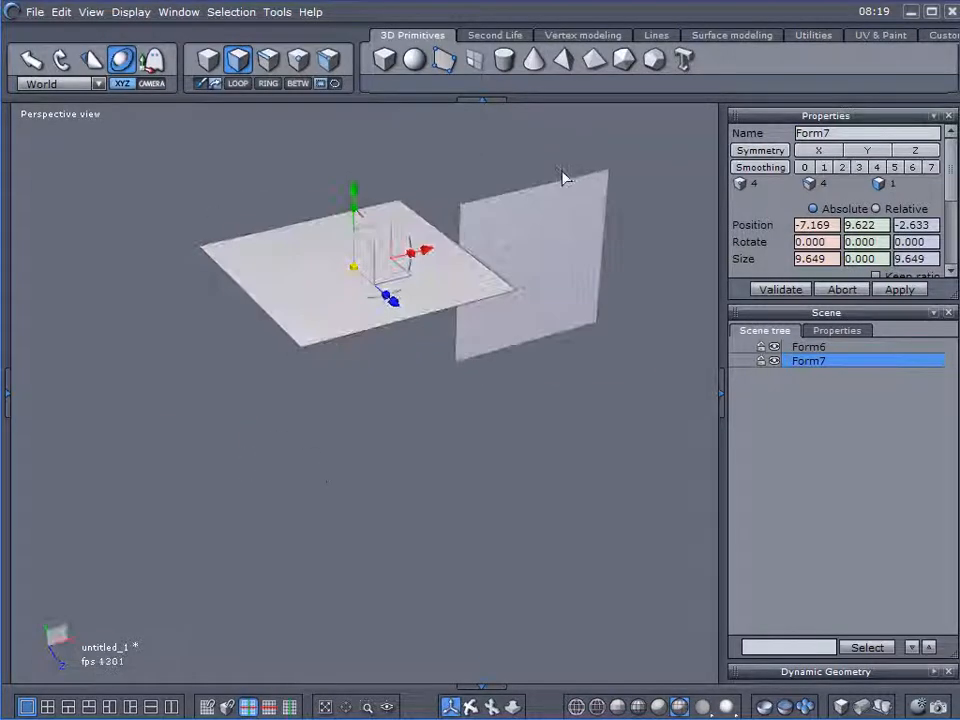
- Delete the upright grid object, keeping only the horizontal face
left_click(207, 59)
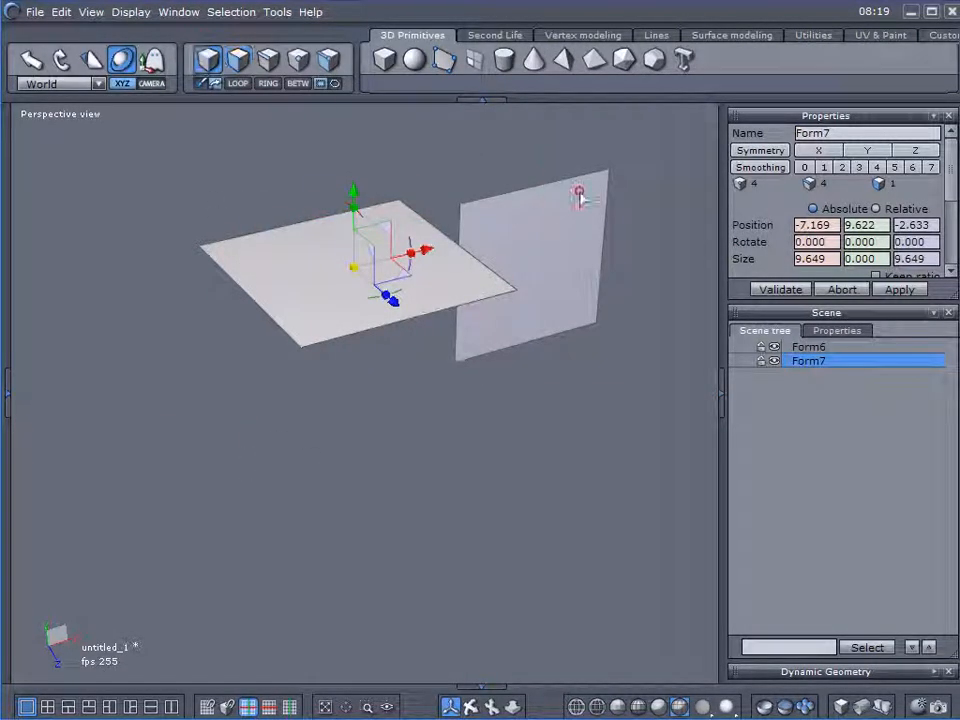
left_click(584, 228)
key("Delete")
left_click(291, 224)
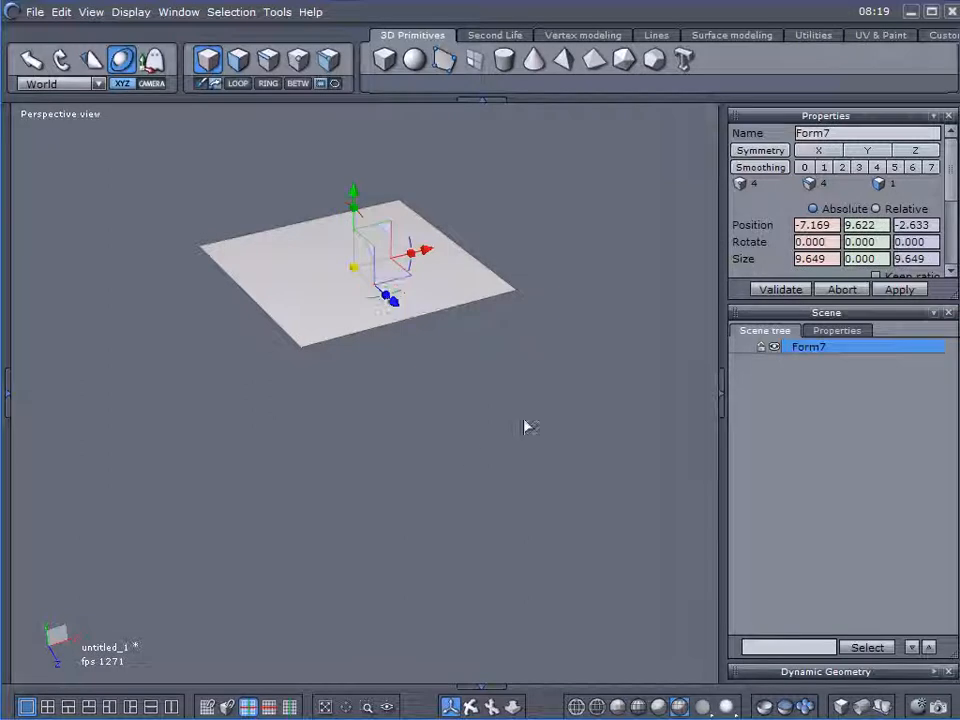
- Scale the flat face uniformly up to about 39 by 39 units
left_click_drag(352, 275, 503, 284)
scroll(500, 290, "up", 5)
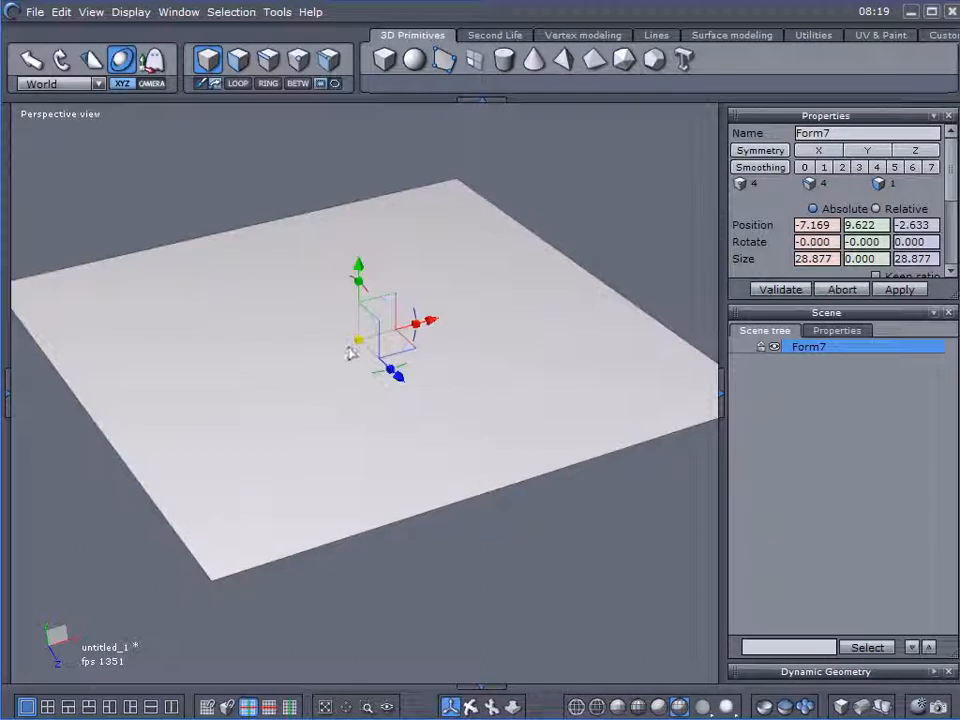
left_click_drag(352, 352, 534, 201)
left_click(595, 38)
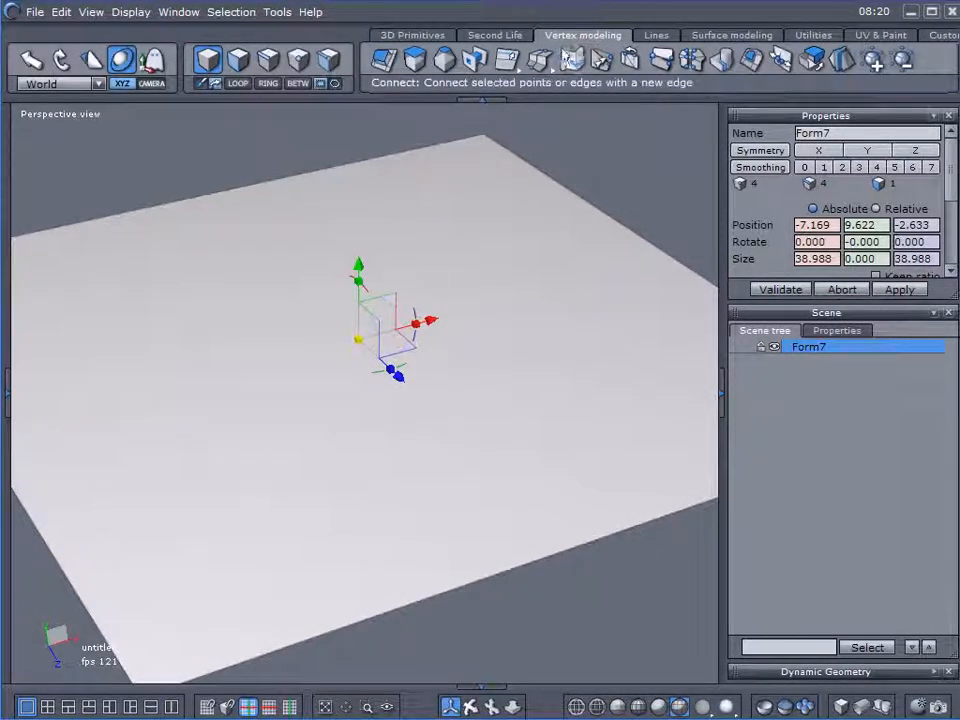
left_click_drag(538, 65, 545, 156)
scroll(552, 305, "down", 2)
middle_click_drag(551, 313, 503, 330)
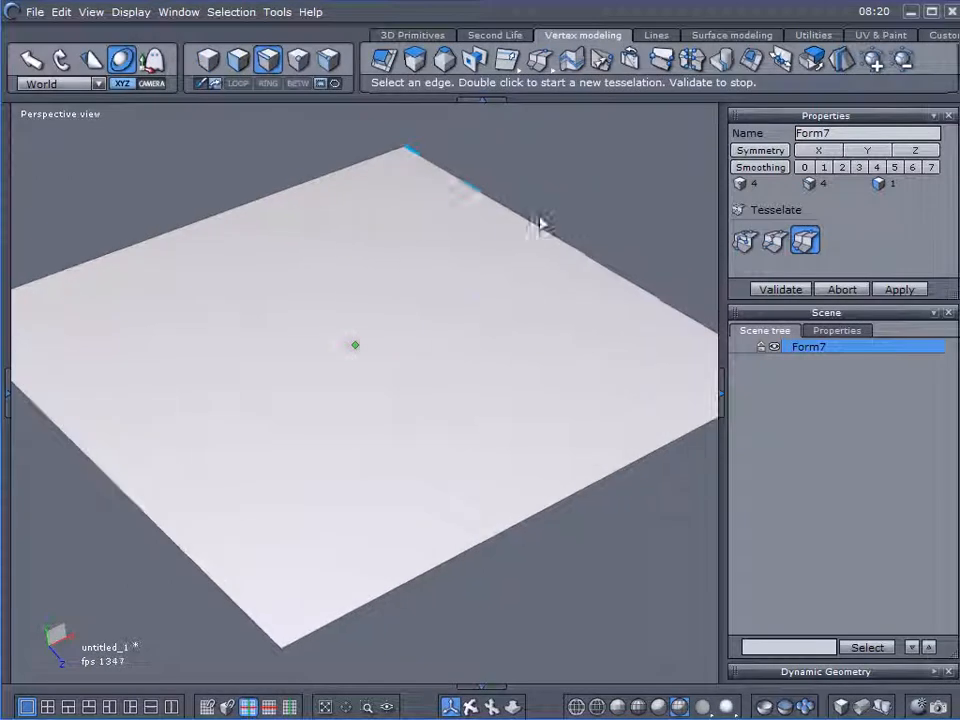
left_click(503, 204)
scroll(470, 390, "down", 2)
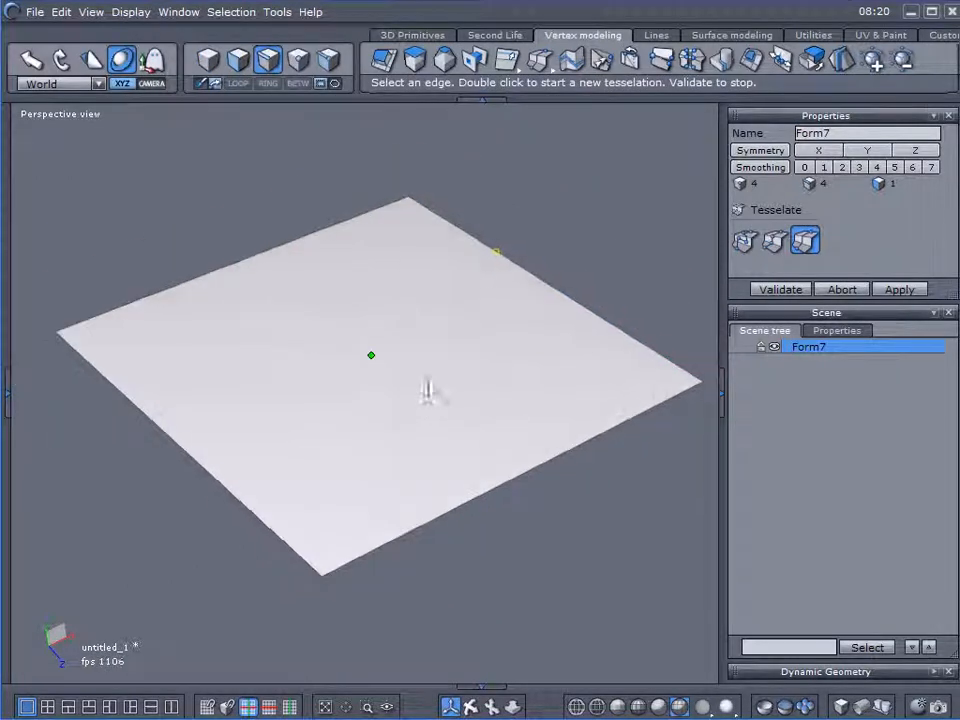
key("Escape")
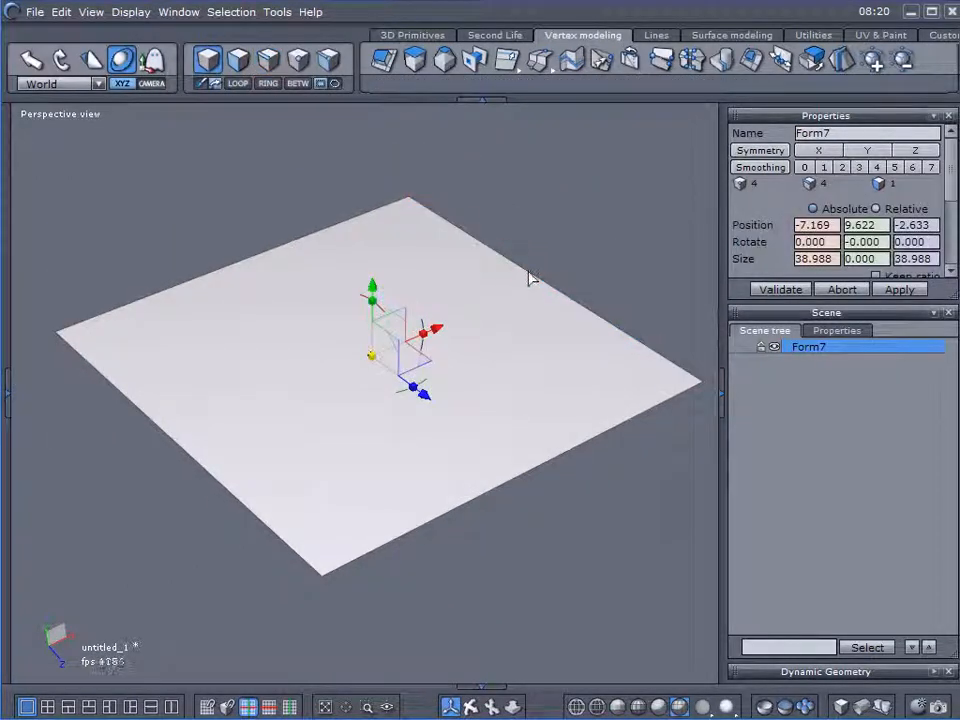
- Tesselate the plane with three parallel cuts at its middle and quarter points, dividing it into four equal strips
scroll(529, 279, "up", 2)
left_click(540, 59)
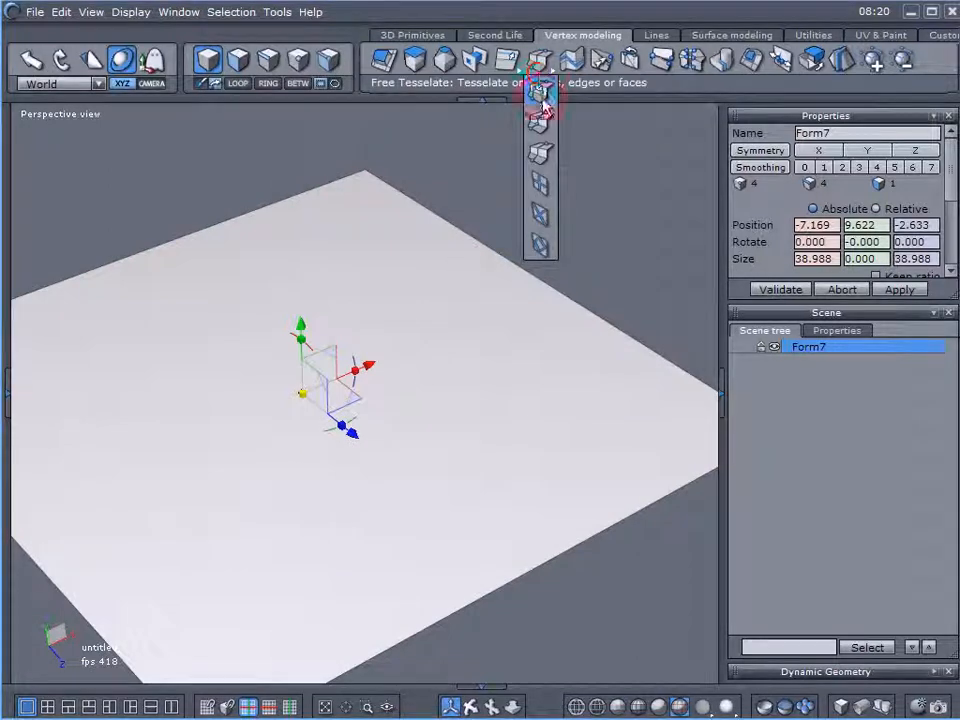
left_click(549, 155)
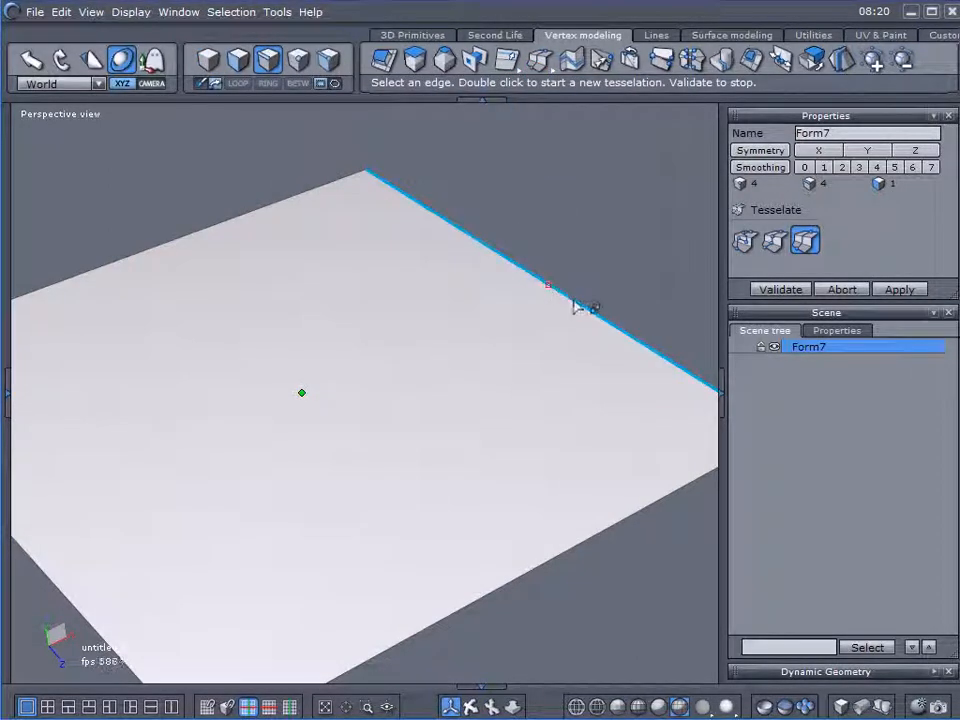
scroll(575, 305, "down", 2)
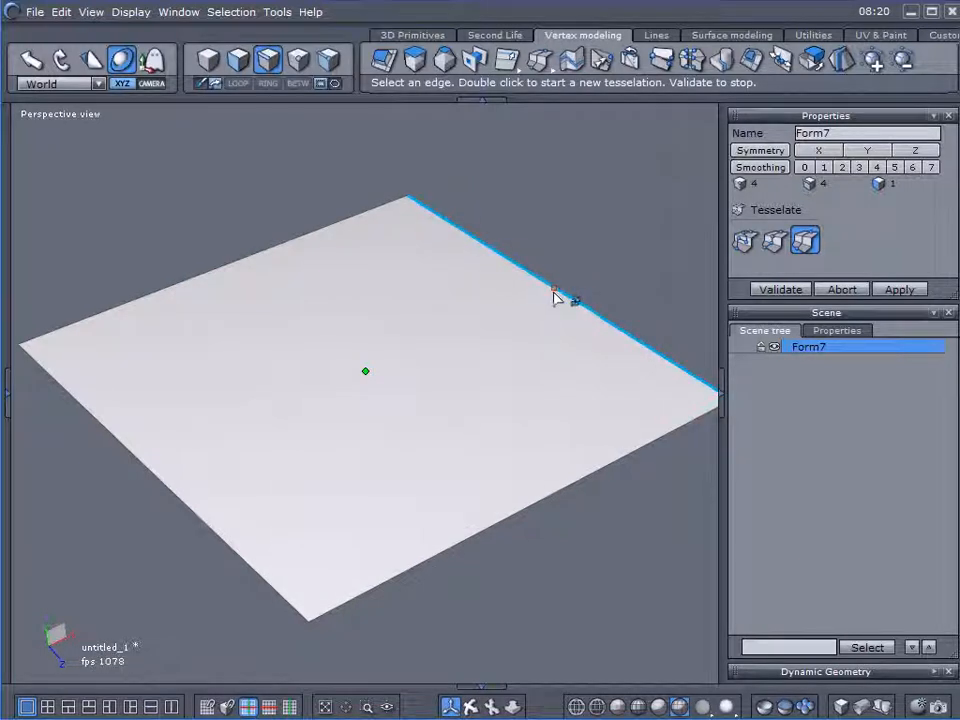
double_click(555, 297)
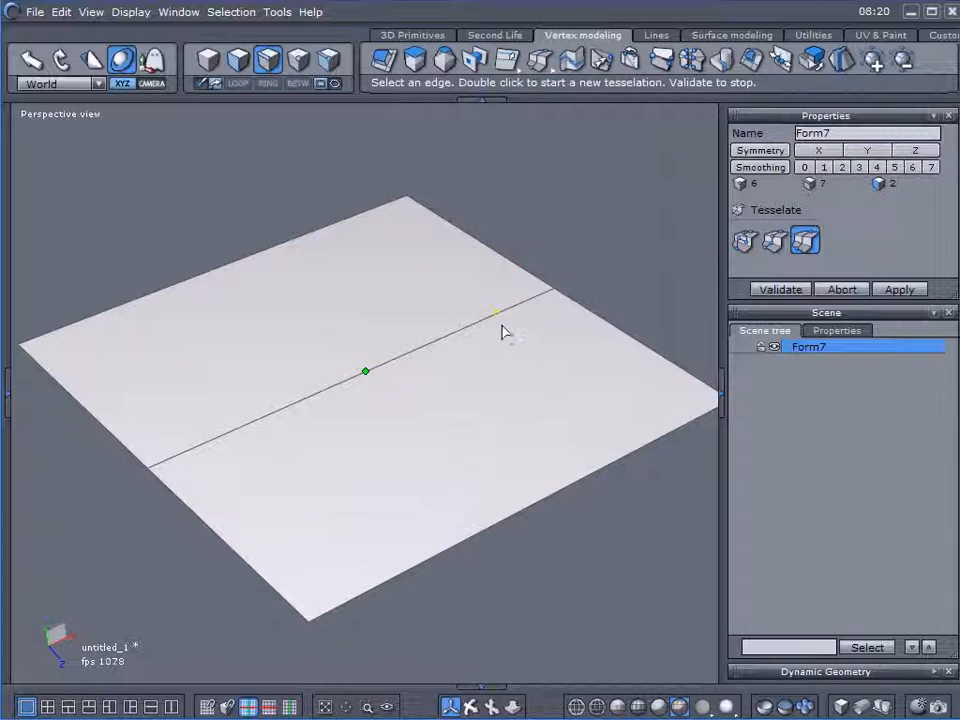
double_click(480, 246)
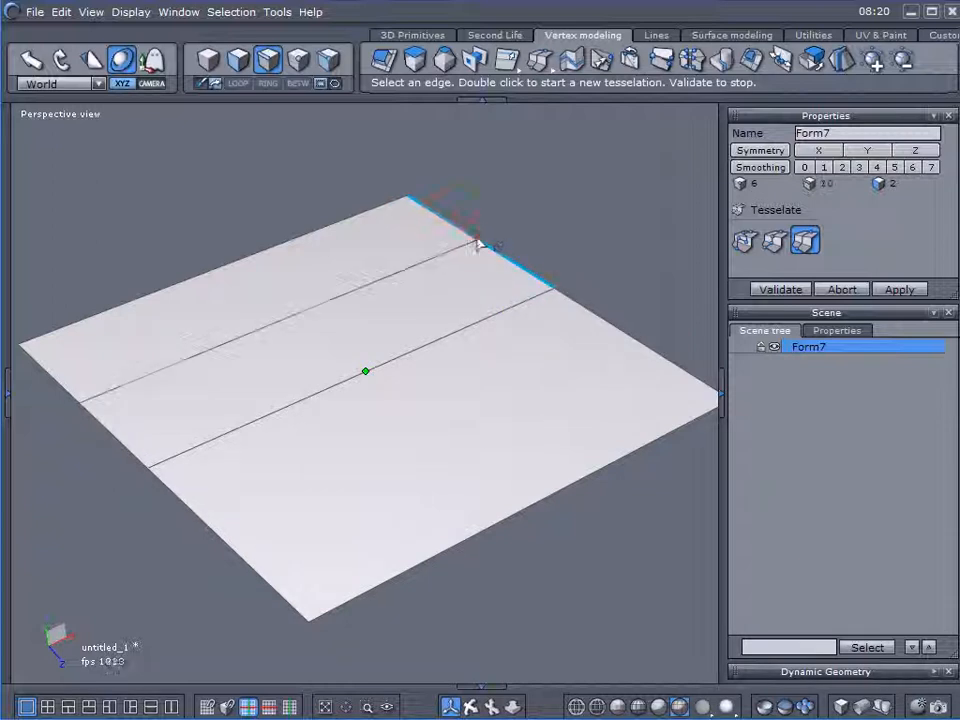
double_click(640, 350)
left_click(780, 289)
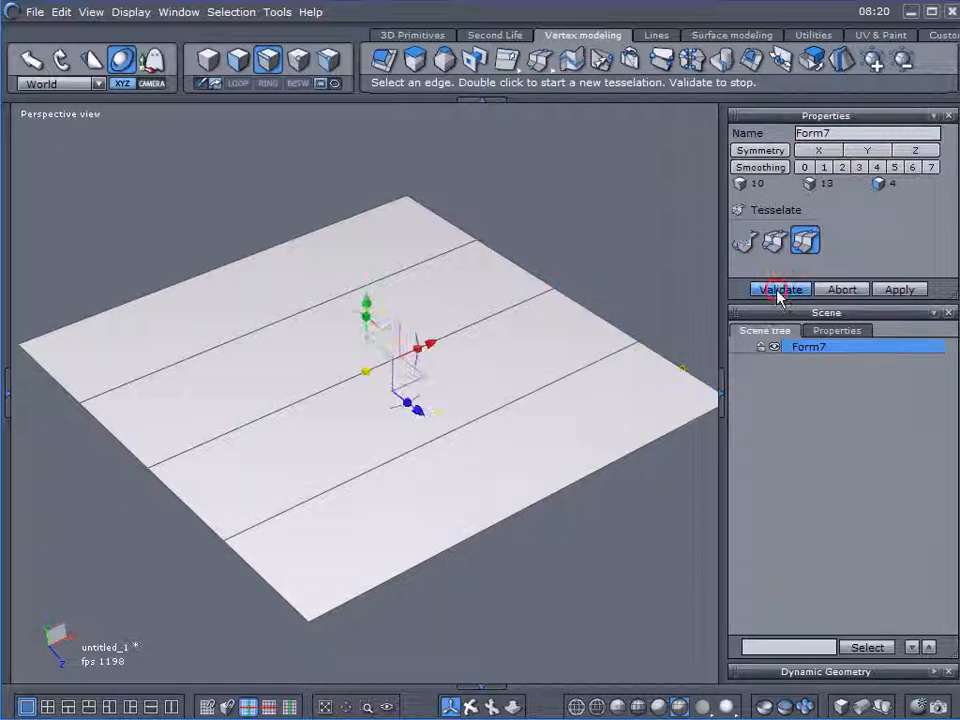
- Extrude the first and third strips of the plane straight up by about 0.09 units
scroll(560, 348, "down", 3)
scroll(565, 345, "up", 4)
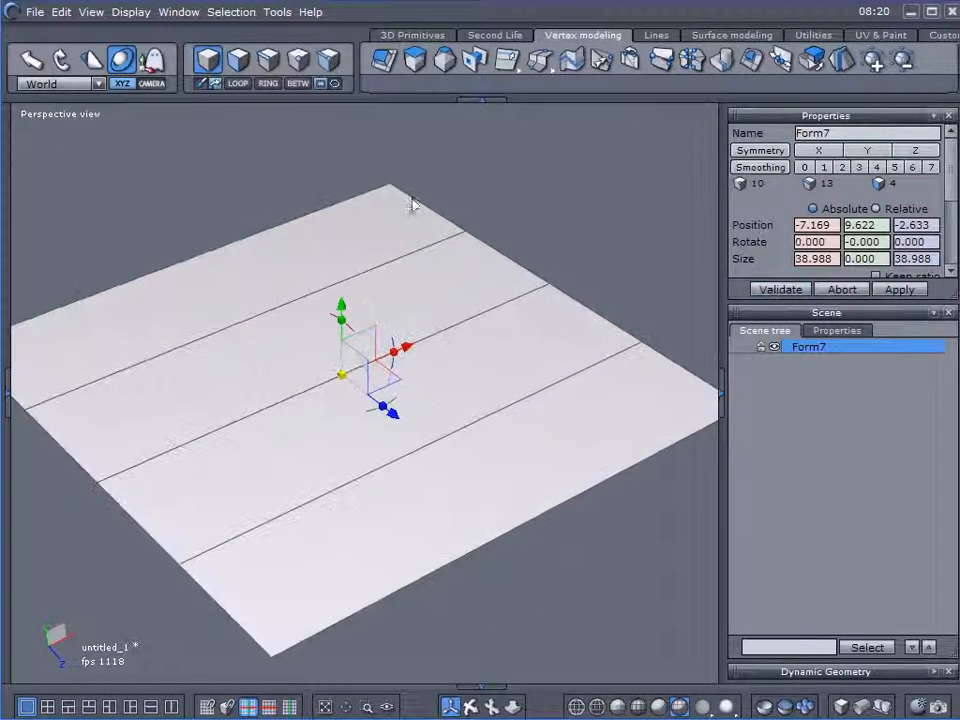
middle_click_drag(375, 429, 325, 422)
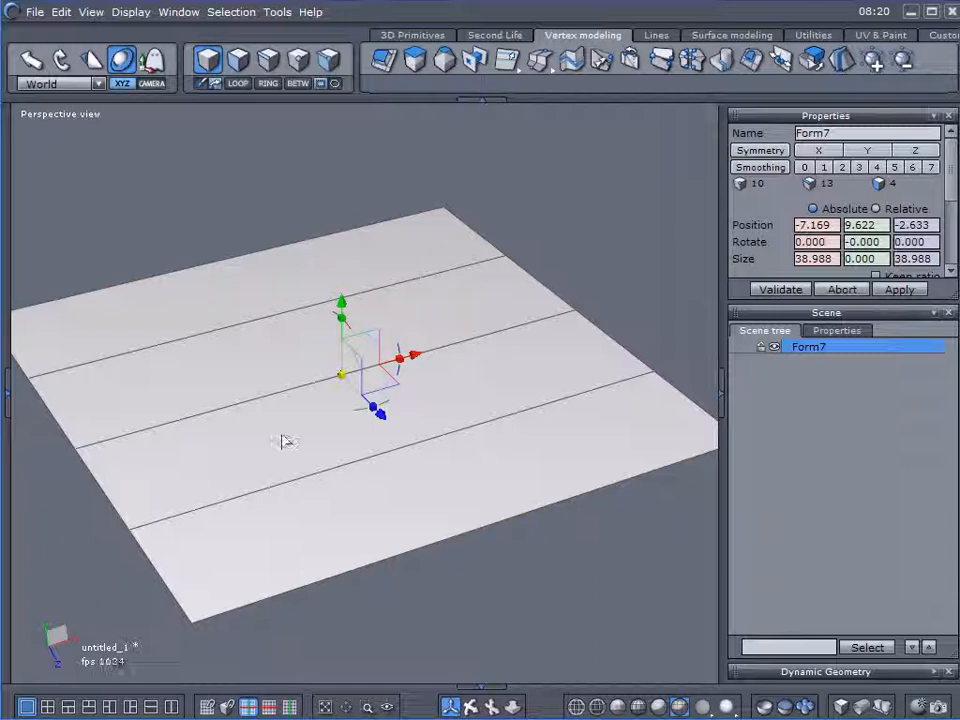
middle_click_drag(343, 514, 381, 516)
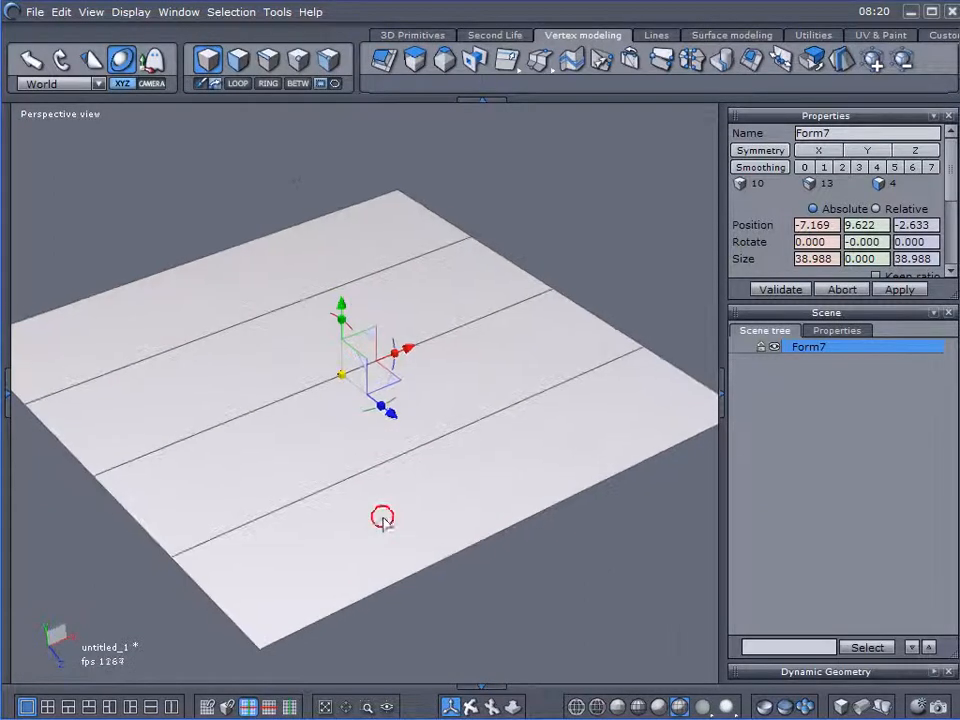
left_click(238, 66)
left_click(317, 272)
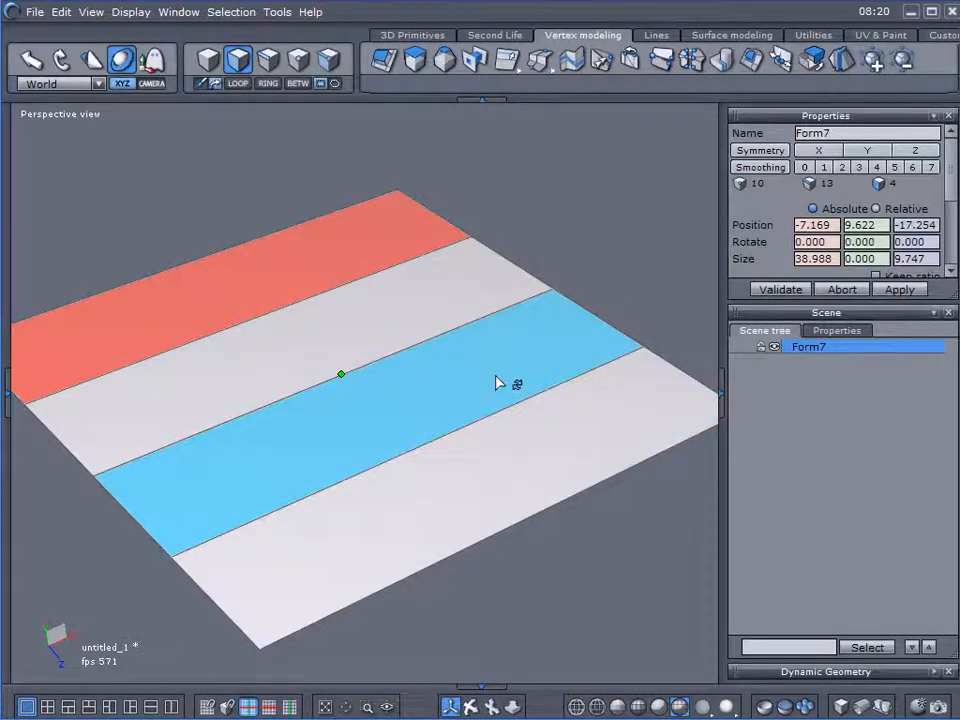
left_click(497, 381, "shift")
left_click(384, 59)
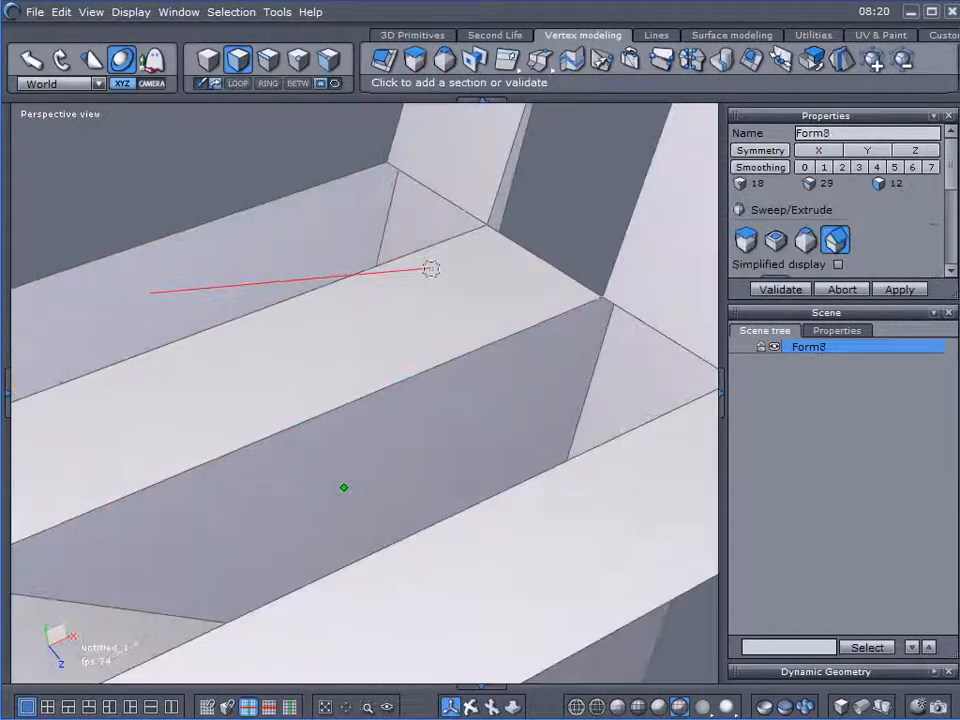
left_click(745, 240)
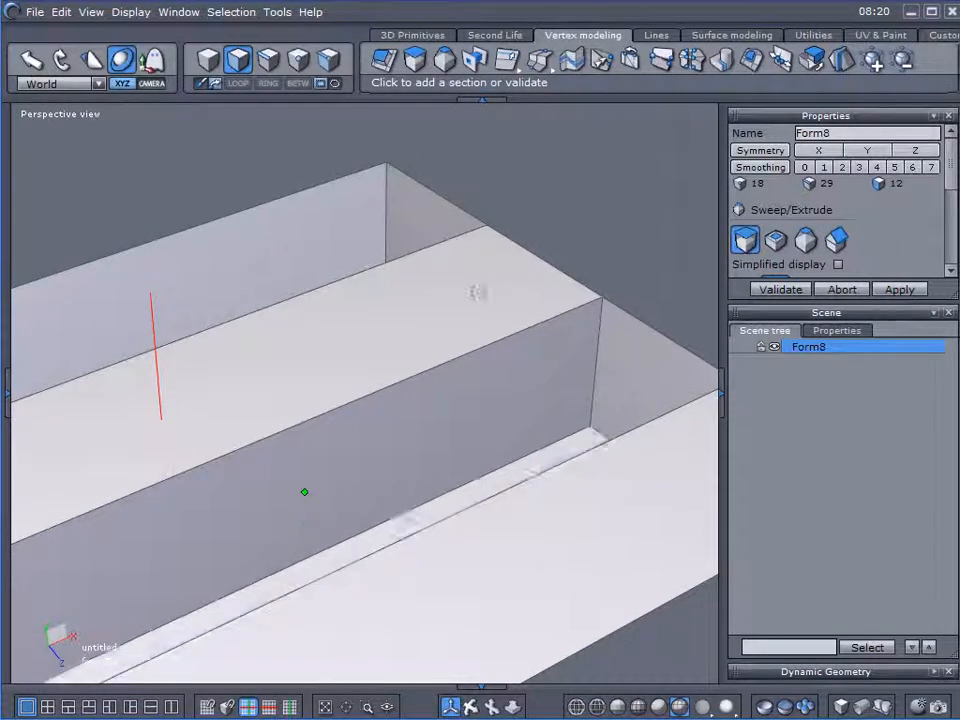
scroll(389, 294, "down", 3)
right_click_drag(387, 434, 421, 191)
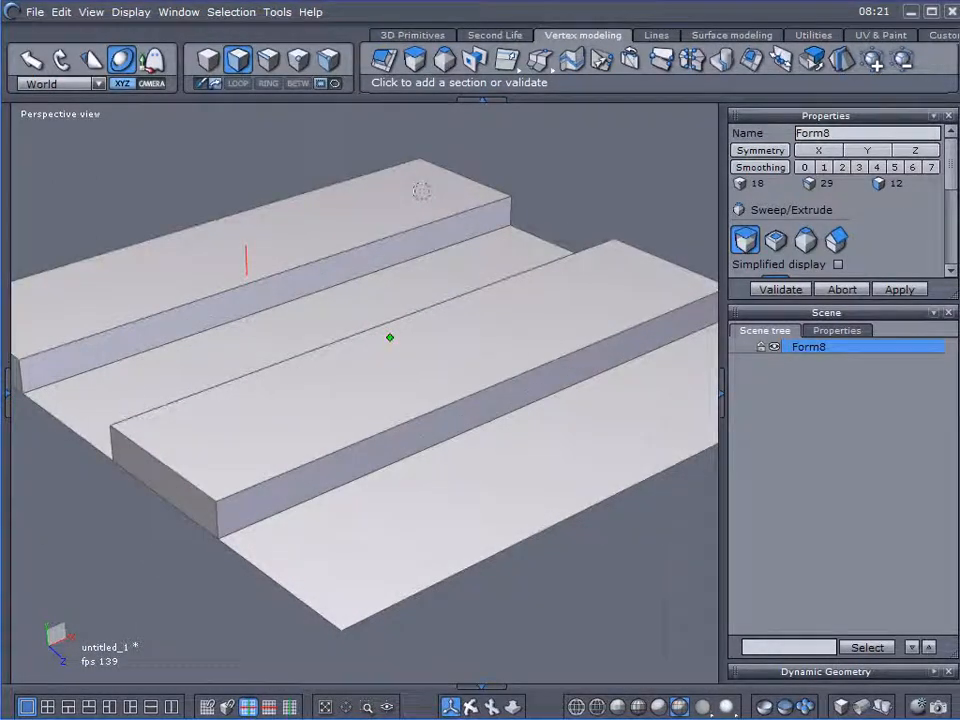
scroll(396, 313, "up", 3)
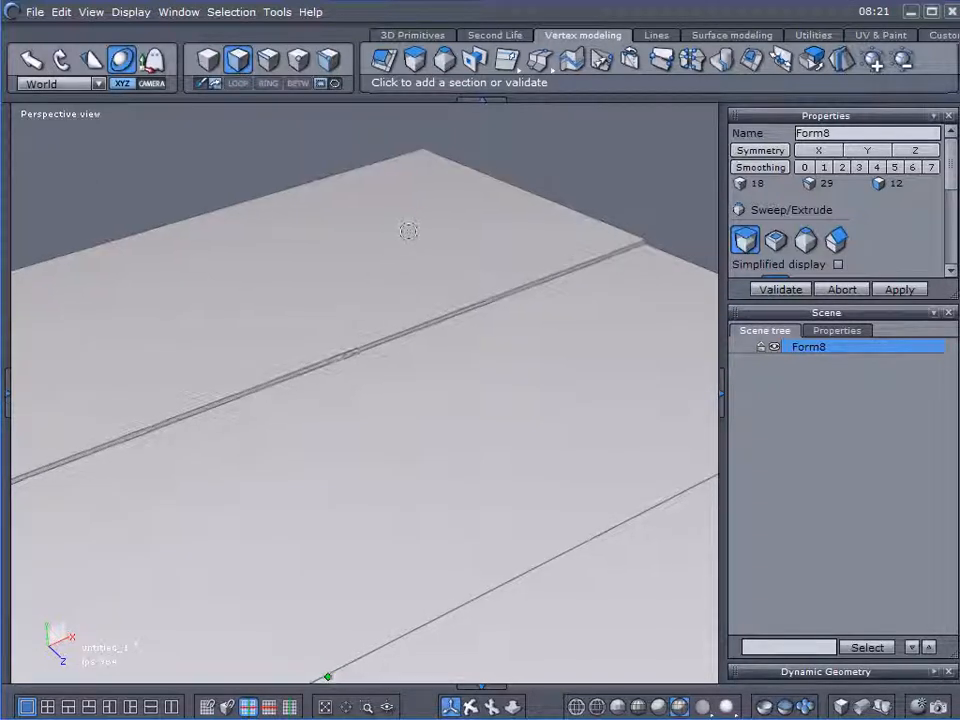
left_click(780, 289)
- Examine the strips and the small height difference along their edges from several angles
scroll(490, 320, "down", 2)
left_click(740, 449)
right_click_drag(560, 420, 183, 308)
right_click_drag(467, 450, 686, 488)
right_click_drag(618, 441, 394, 425)
scroll(400, 420, "down", 2)
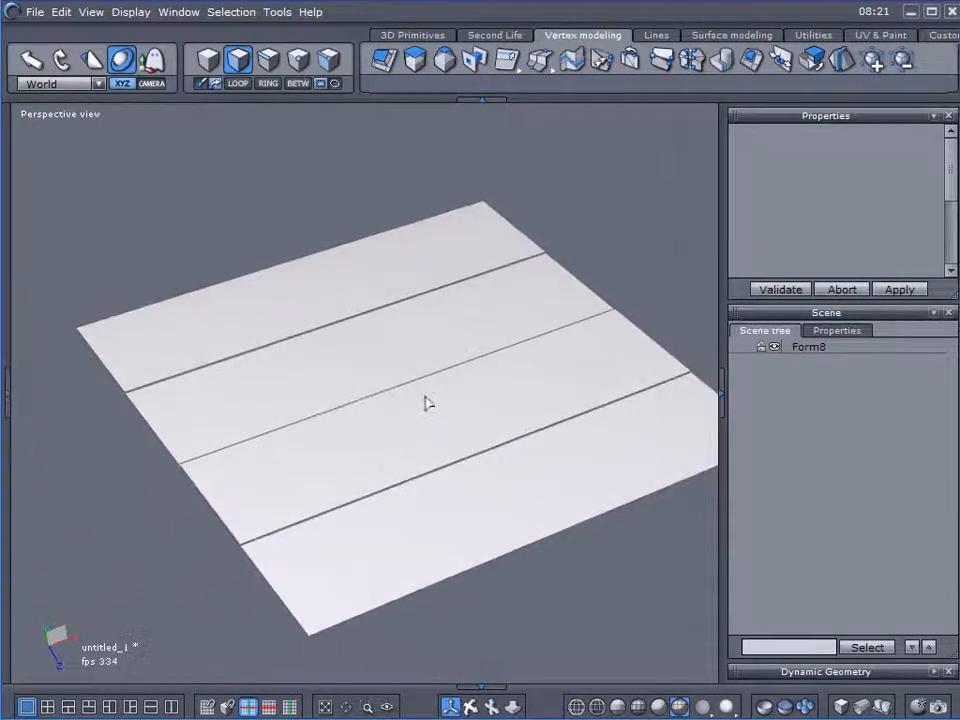
right_click_drag(426, 381, 372, 366)
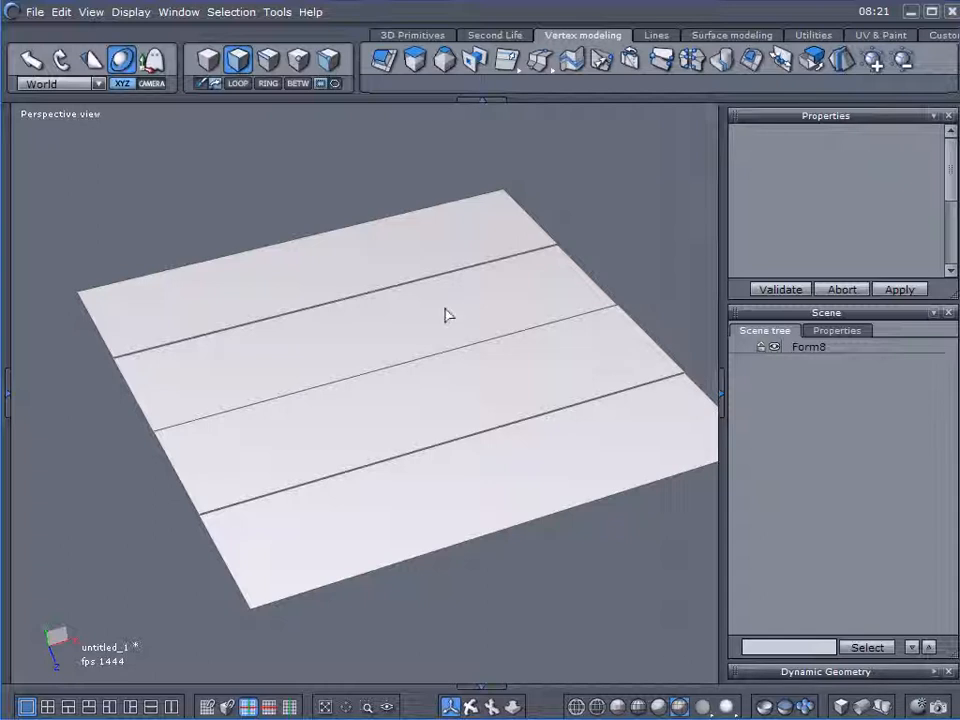
middle_click_drag(433, 362, 401, 345)
right_click_drag(401, 345, 429, 318)
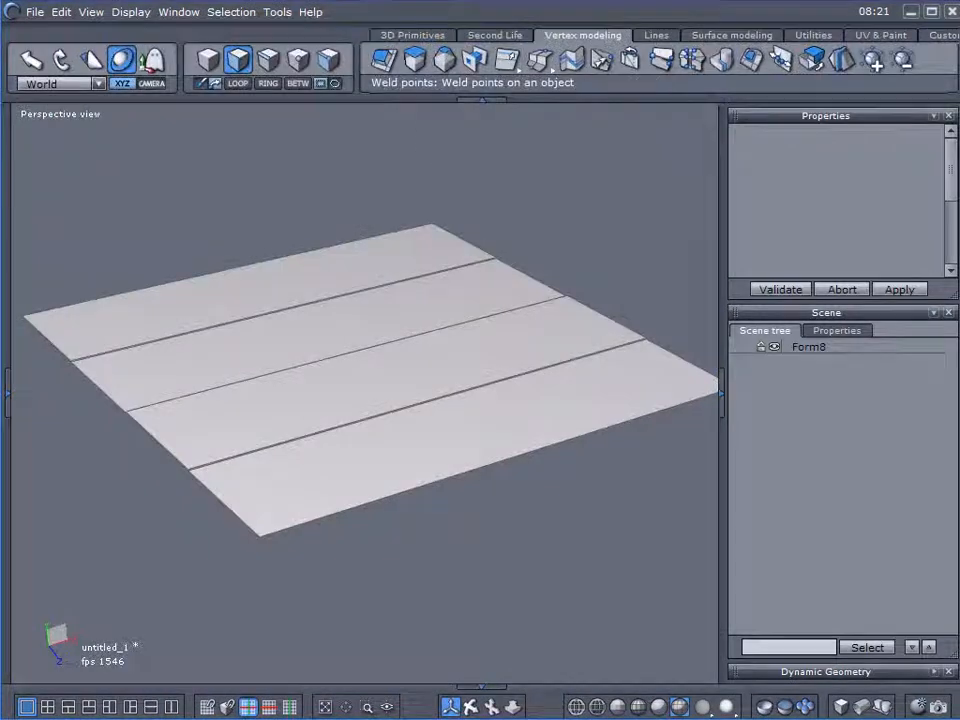
middle_click_drag(268, 252, 235, 311)
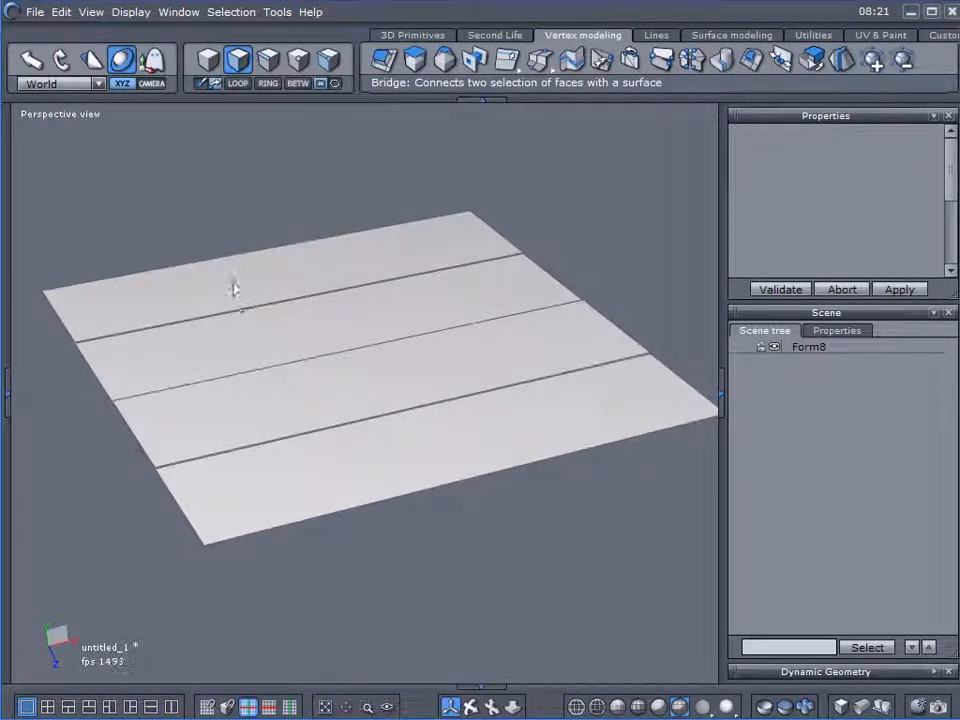
- Extract the plane's front long edge as a separate curve
left_click(272, 61)
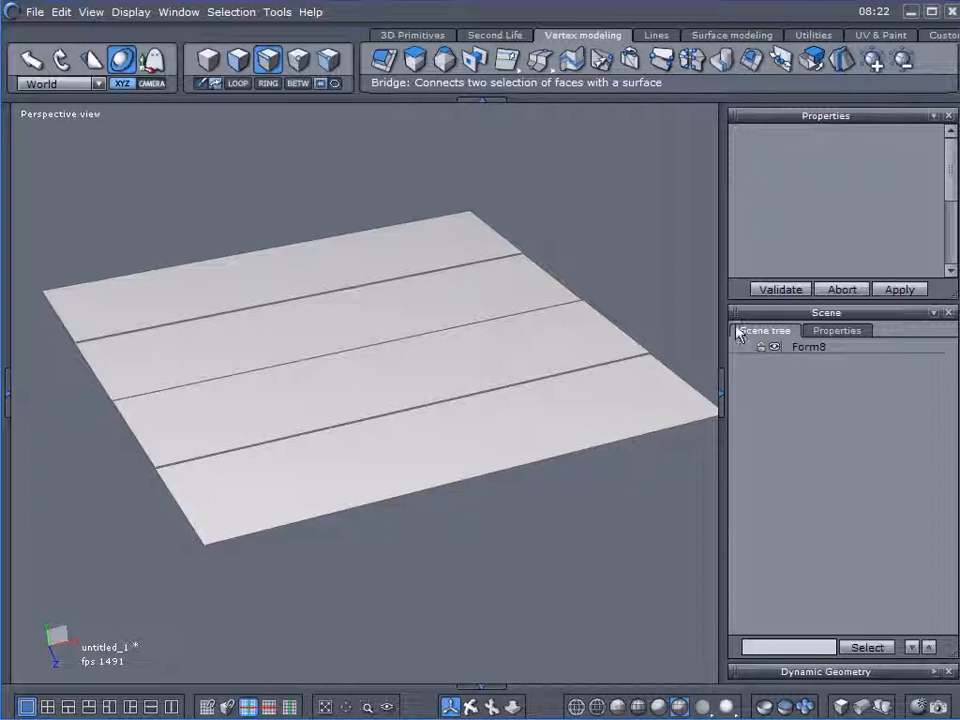
left_click(790, 348)
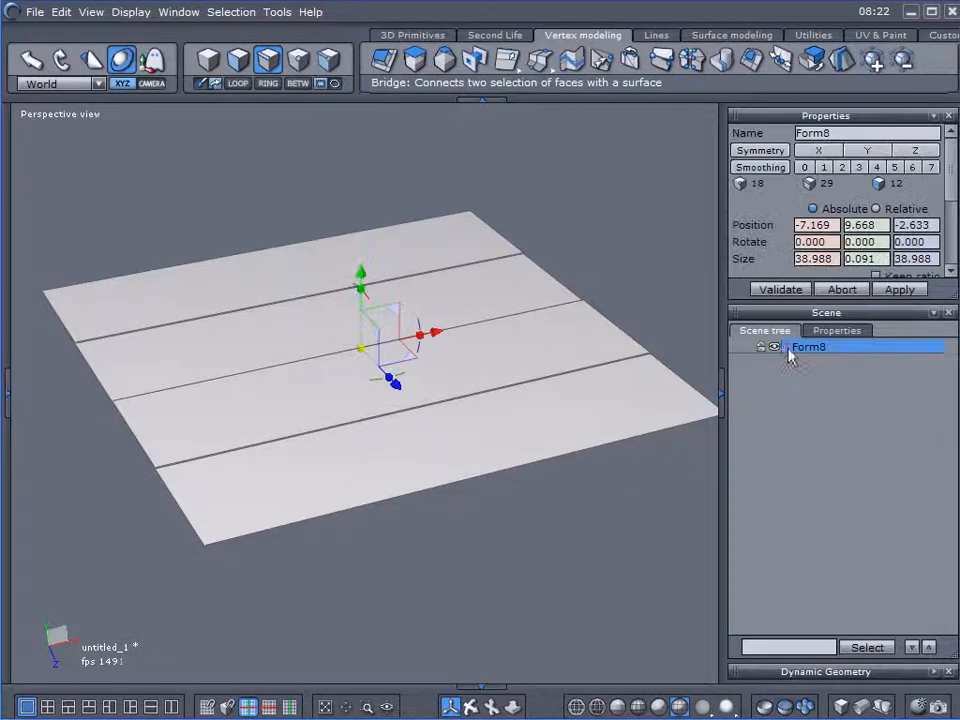
left_click(377, 504)
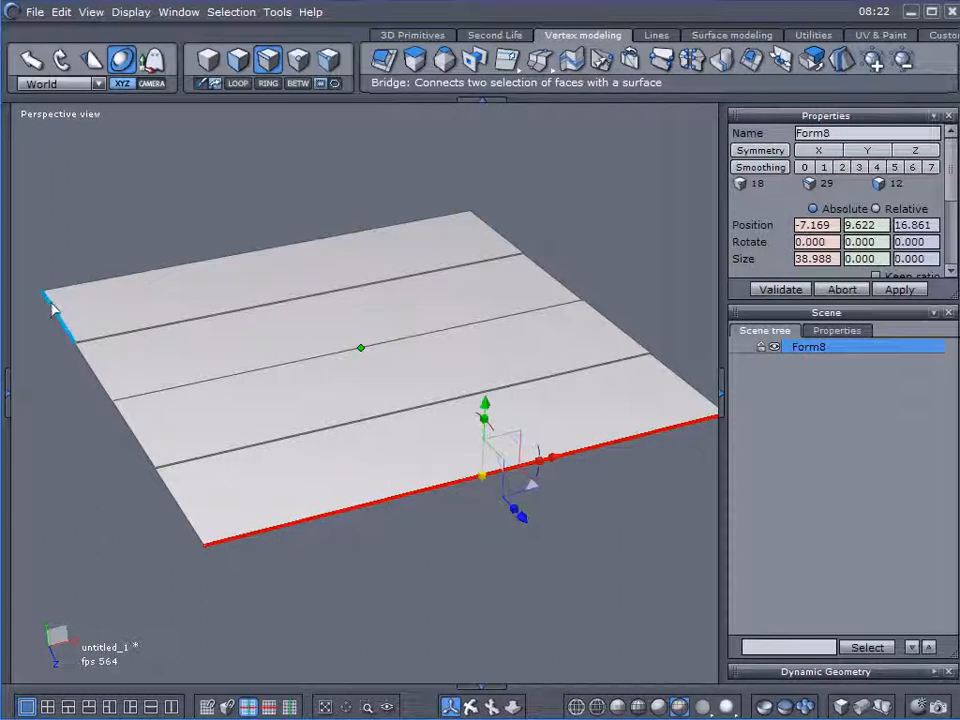
middle_click_drag(107, 464, 260, 477)
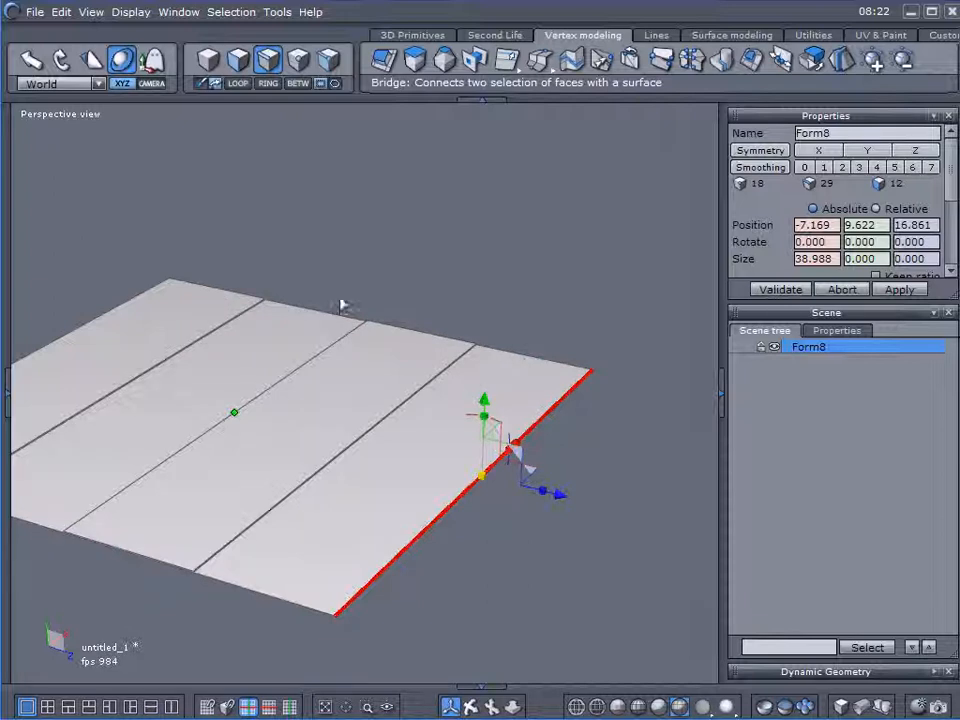
middle_click_drag(384, 414, 439, 379)
left_click(656, 35)
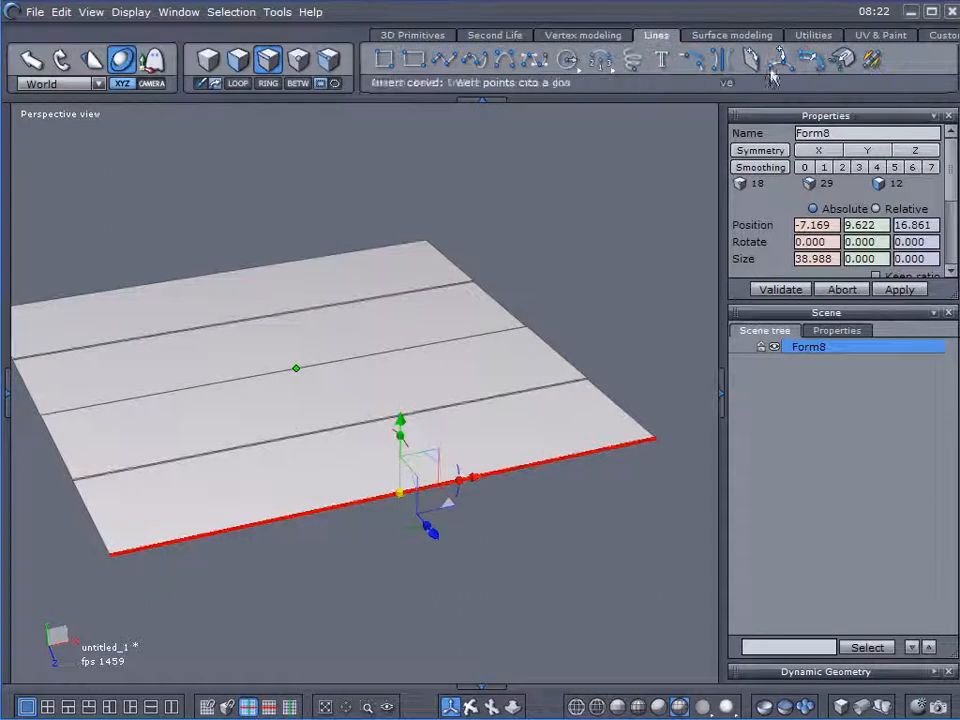
left_click(842, 60)
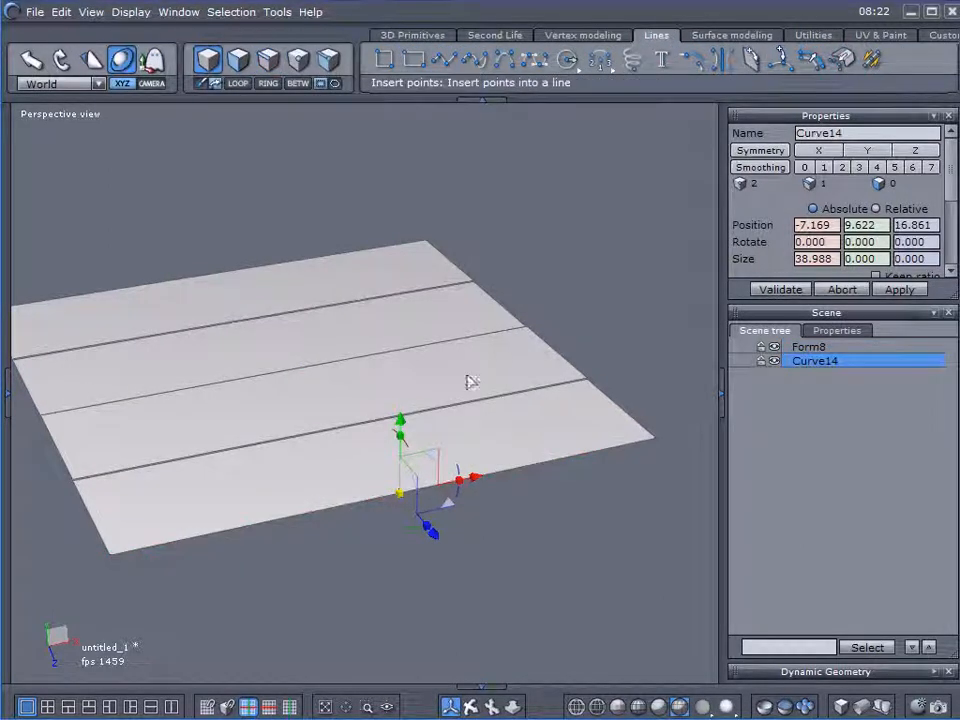
- Rotate the extracted curve 90 degrees about the vertical axis and snap its free end to the plane's front right corner
left_click_drag(403, 420, 389, 201)
key("ctrl+z")
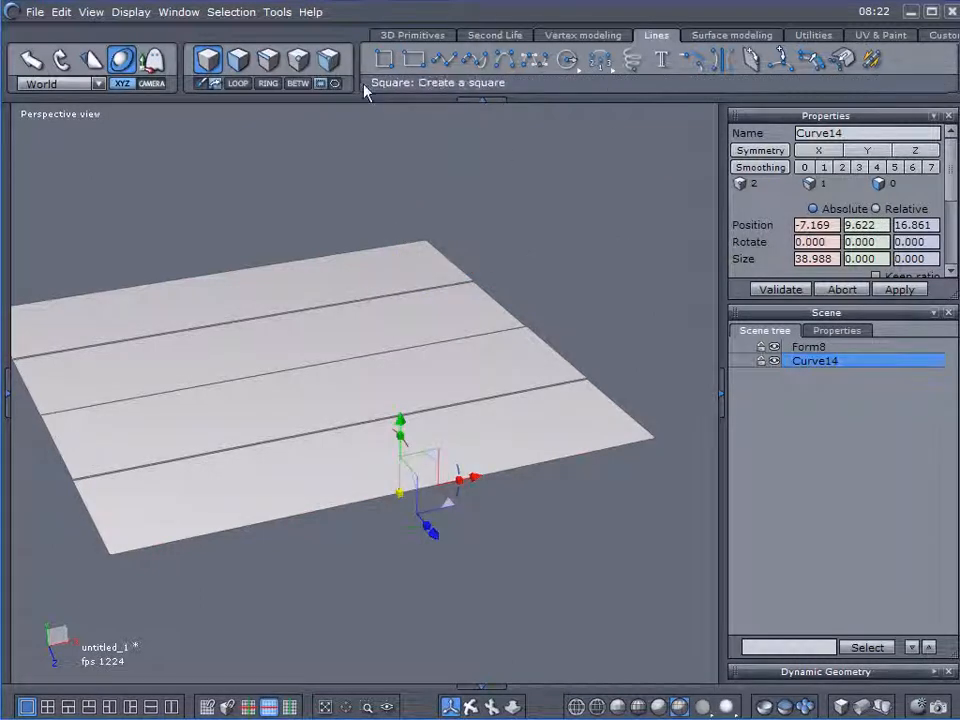
left_click_drag(446, 500, 521, 461)
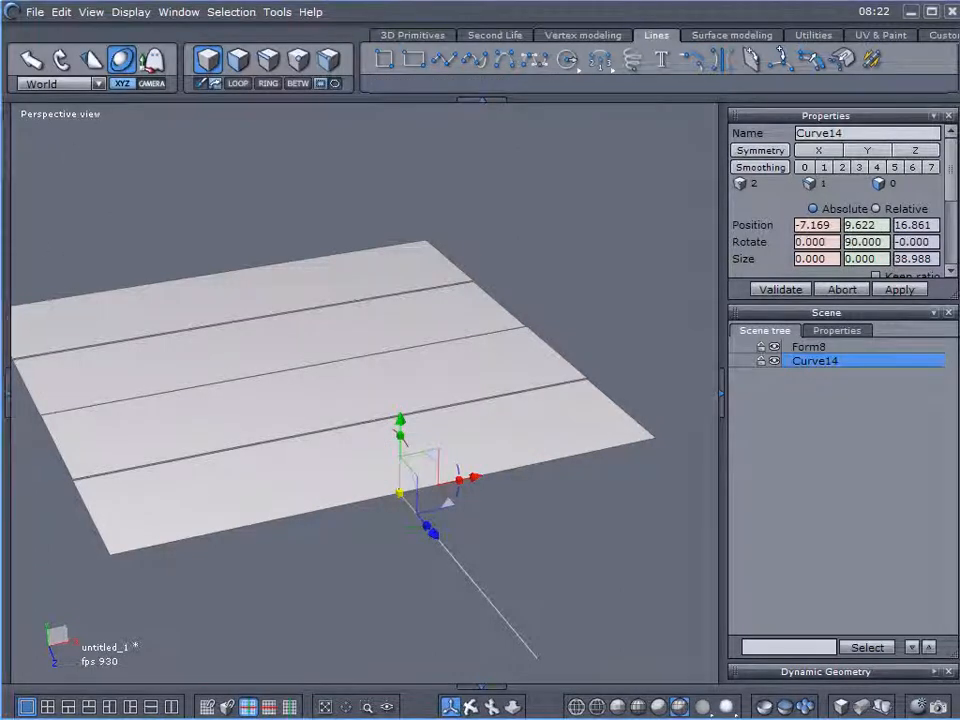
mouse_move(18, 250)
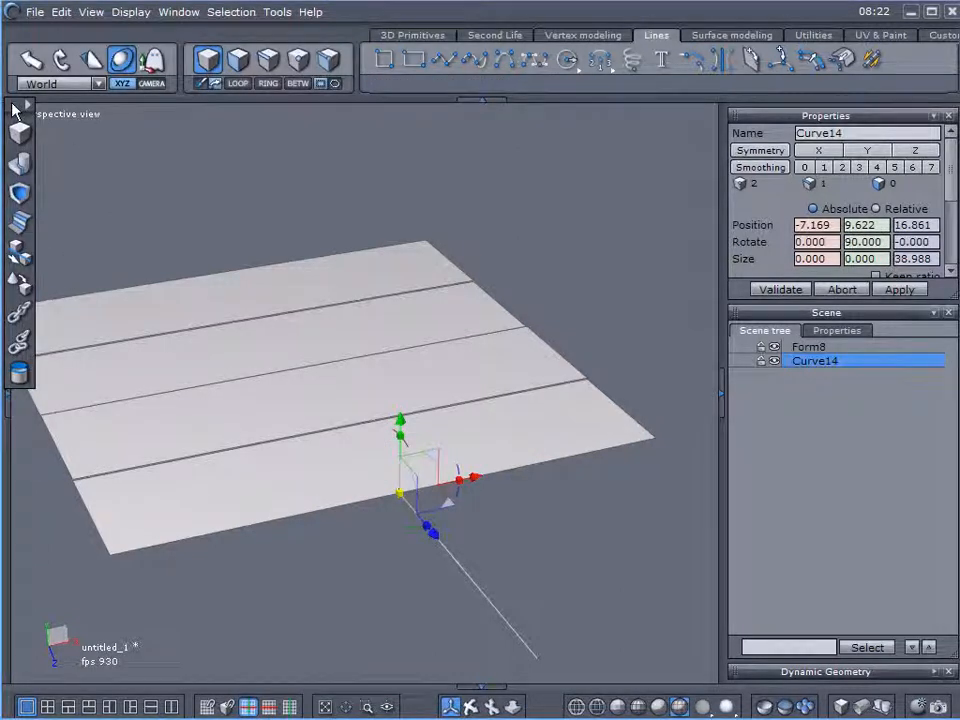
left_click(20, 255)
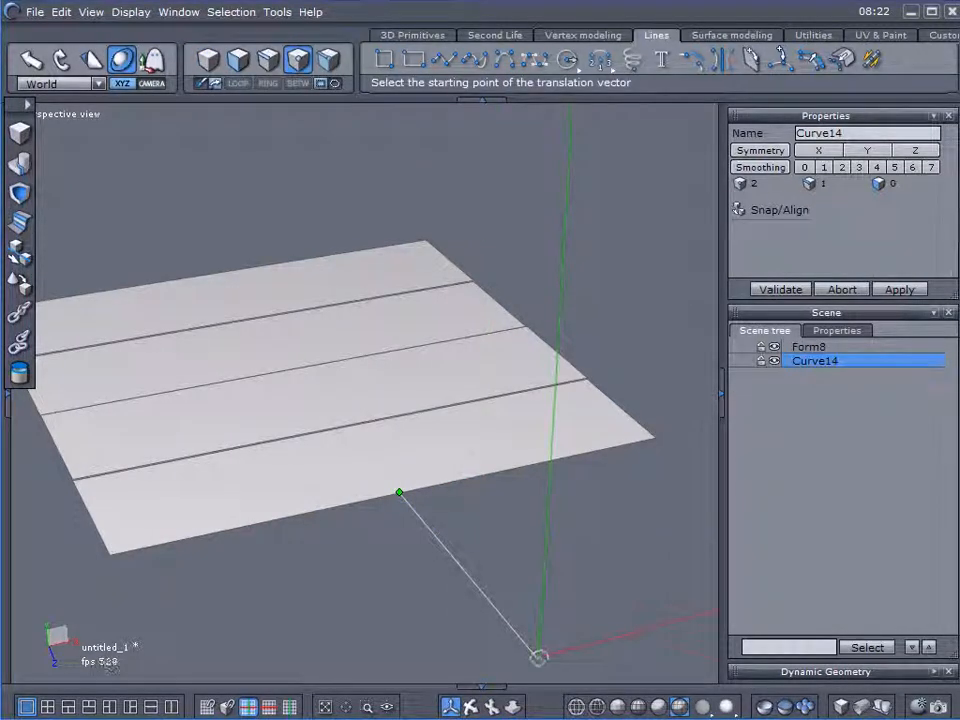
left_click(538, 656)
left_click(655, 438)
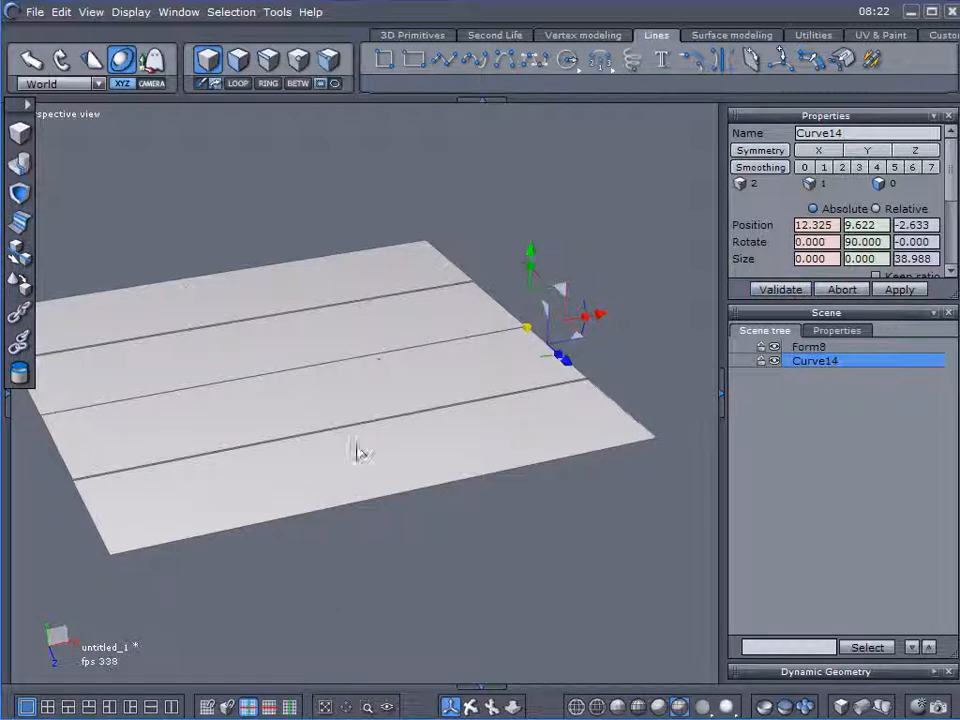
- Try raising the curve slightly above the plane's side edge, and undo the move
middle_click_drag(379, 443, 424, 442)
middle_click_drag(320, 420, 414, 369)
mouse_move(561, 216)
left_mouse_down()
mouse_move(566, 182)
mouse_move(561, 211)
left_mouse_up()
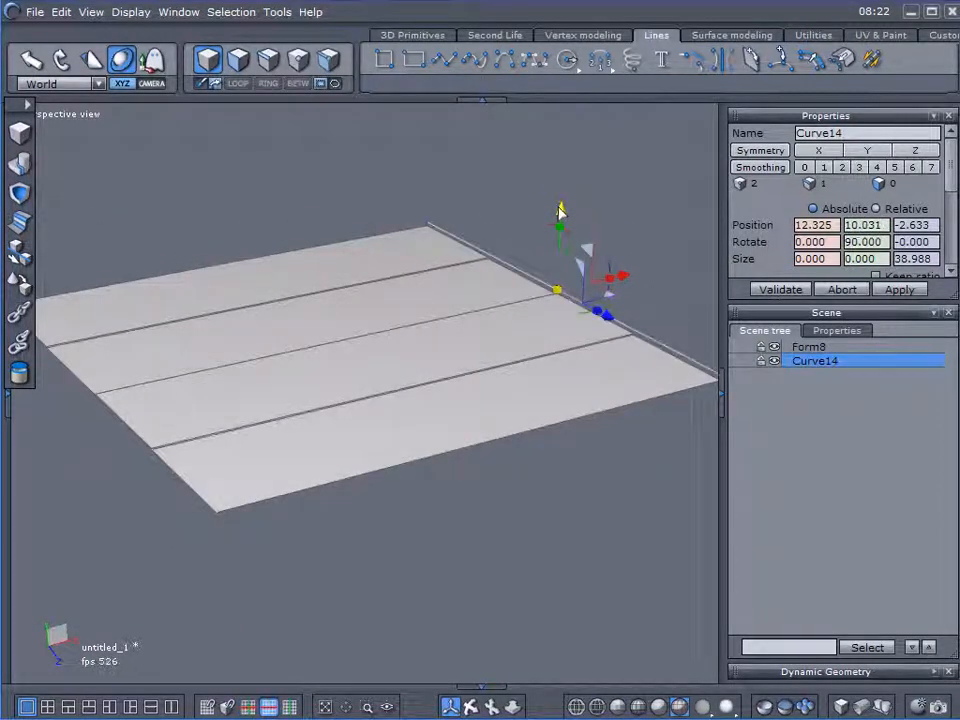
key("ctrl+z")
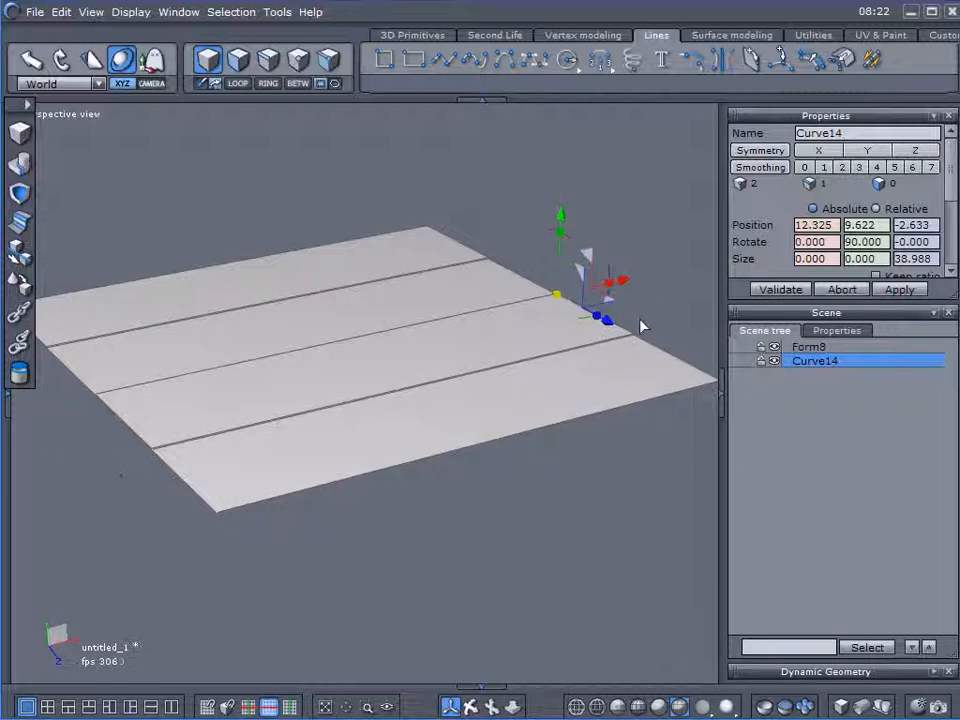
- Hide the extracted curve in the scene
right_click_drag(375, 459, 318, 482)
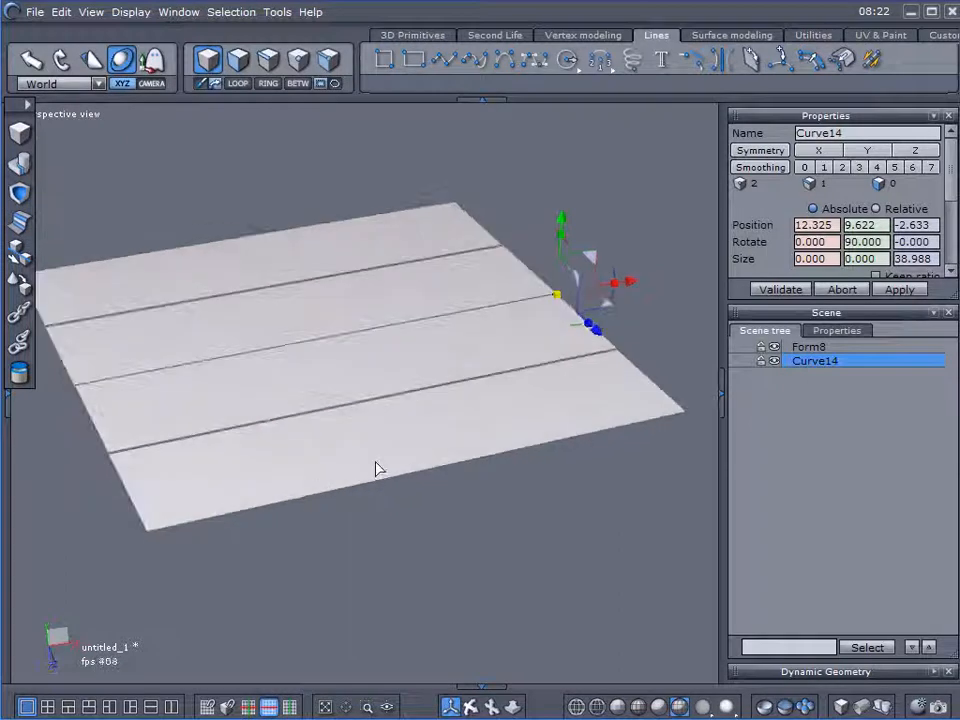
left_click(775, 364)
right_click_drag(319, 231, 355, 305)
- Create a sphere about 18.6 units in diameter over the rear of the plane and raise it clear of the surface
left_click(413, 35)
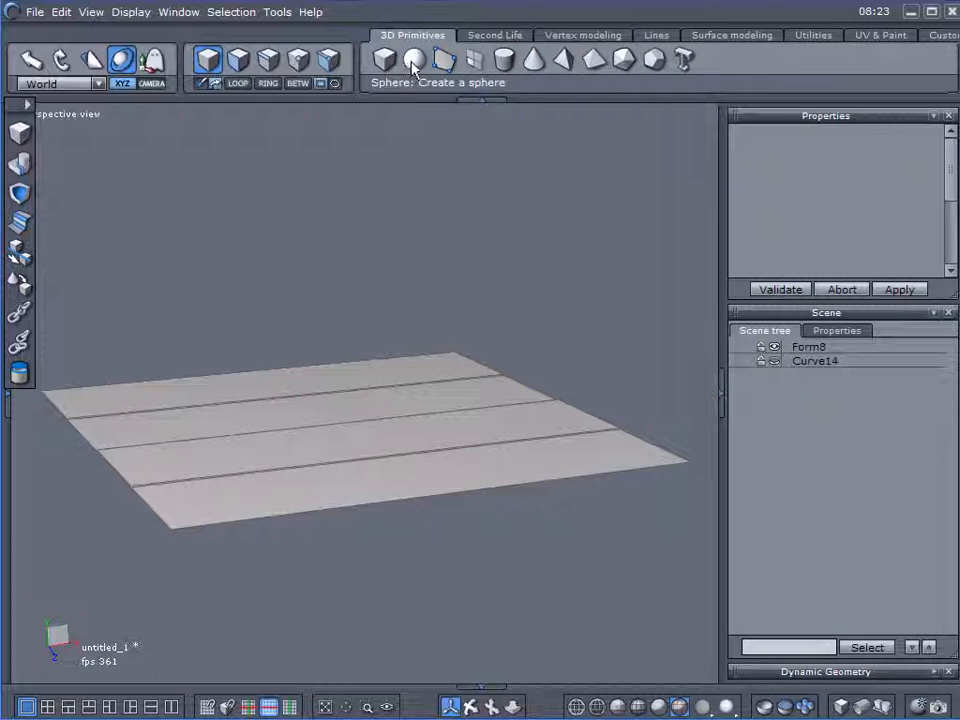
left_click(413, 62)
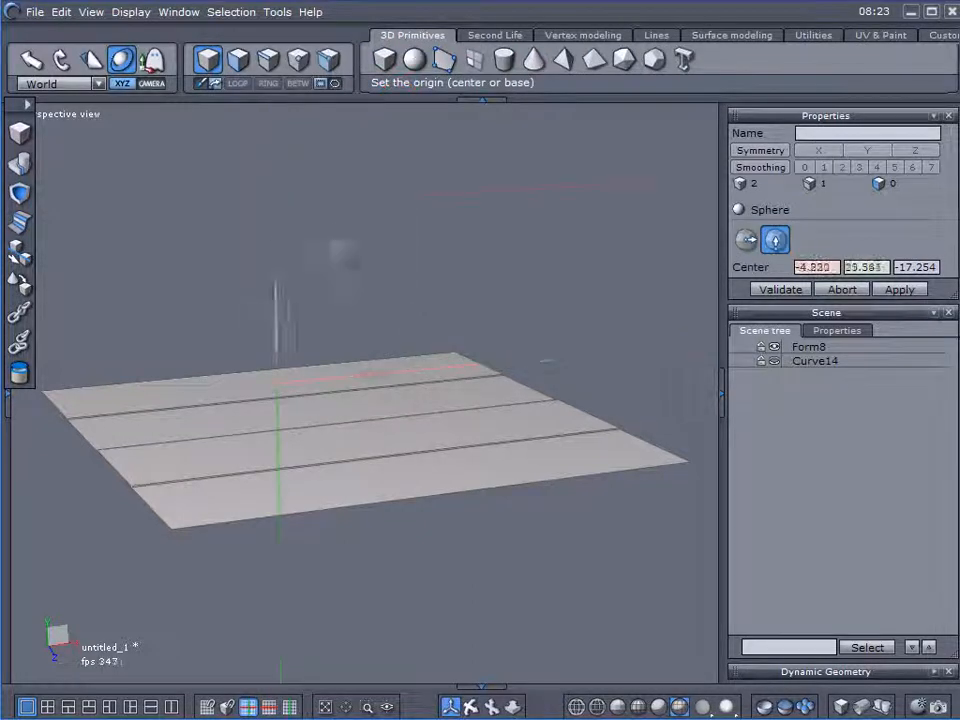
left_click_drag(308, 202, 456, 334)
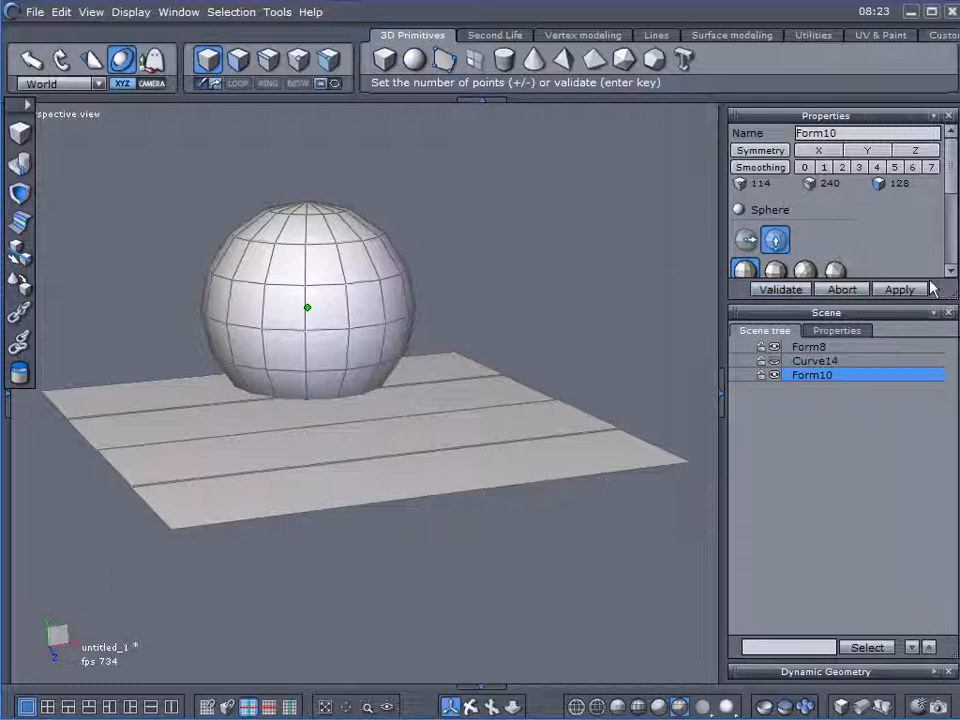
left_click_drag(934, 302, 921, 484)
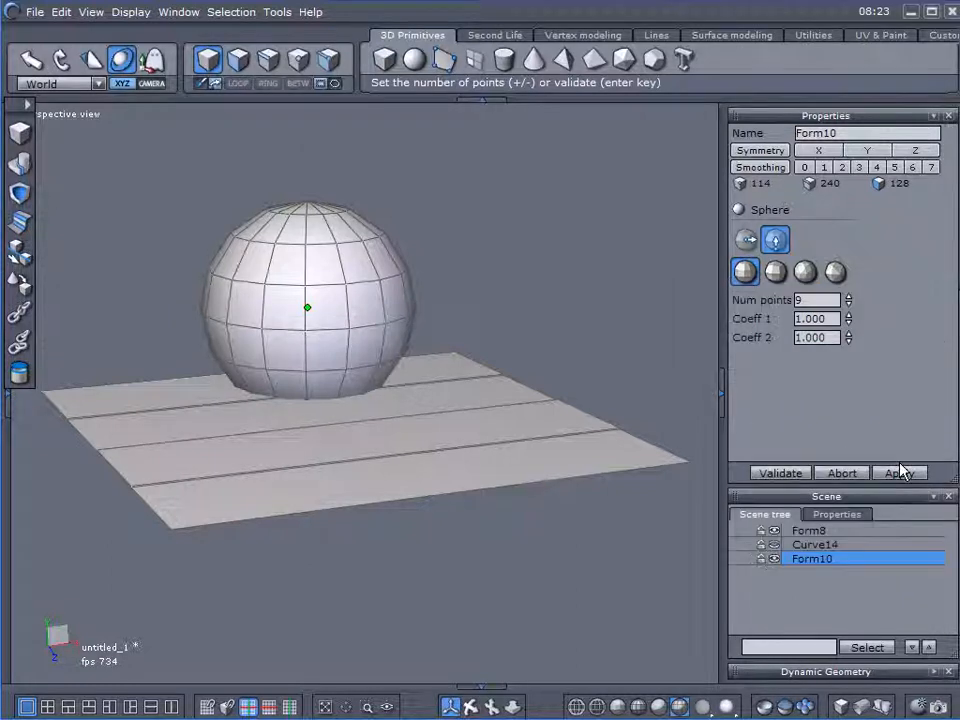
left_click(791, 471)
left_click_drag(311, 207, 22, 158)
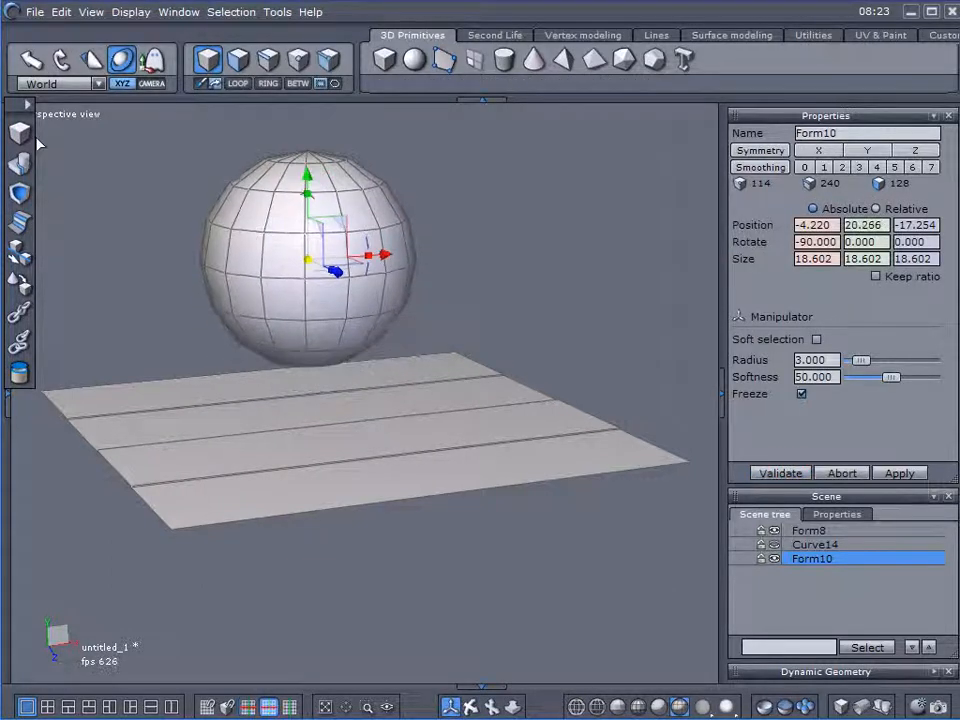
- Delete the sphere's lower five rows of faces by looping the lowest selected faces and growing the selection, keeping only the upper dome
left_click(237, 59)
middle_click_drag(311, 349, 352, 380)
left_click_drag(275, 350, 367, 354)
middle_click_drag(369, 354, 390, 285)
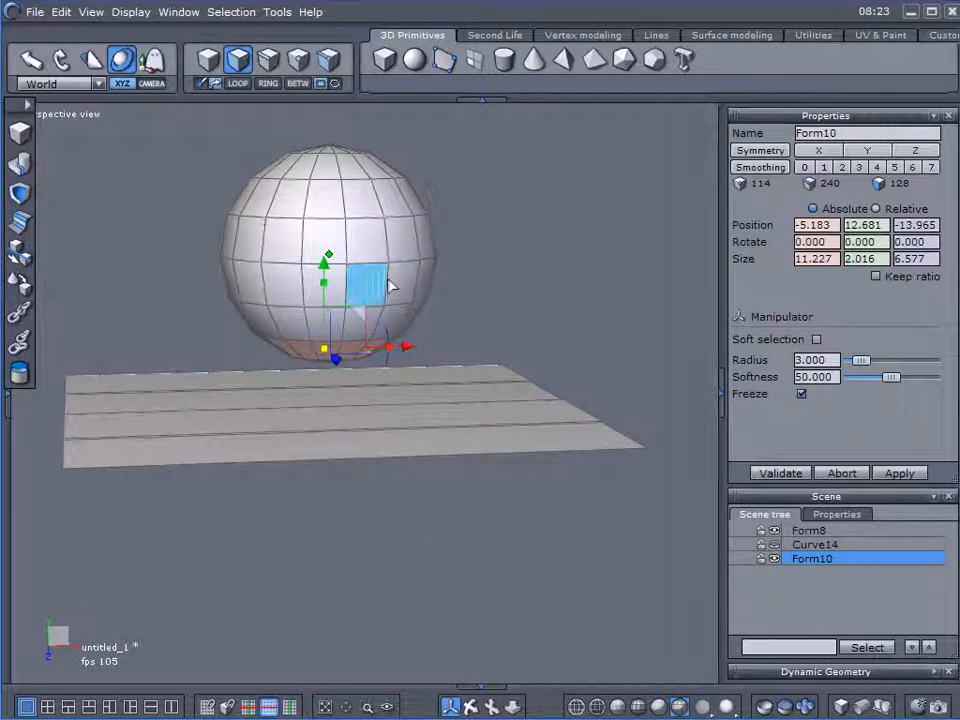
key("alt+l")
middle_click_drag(503, 399, 521, 461)
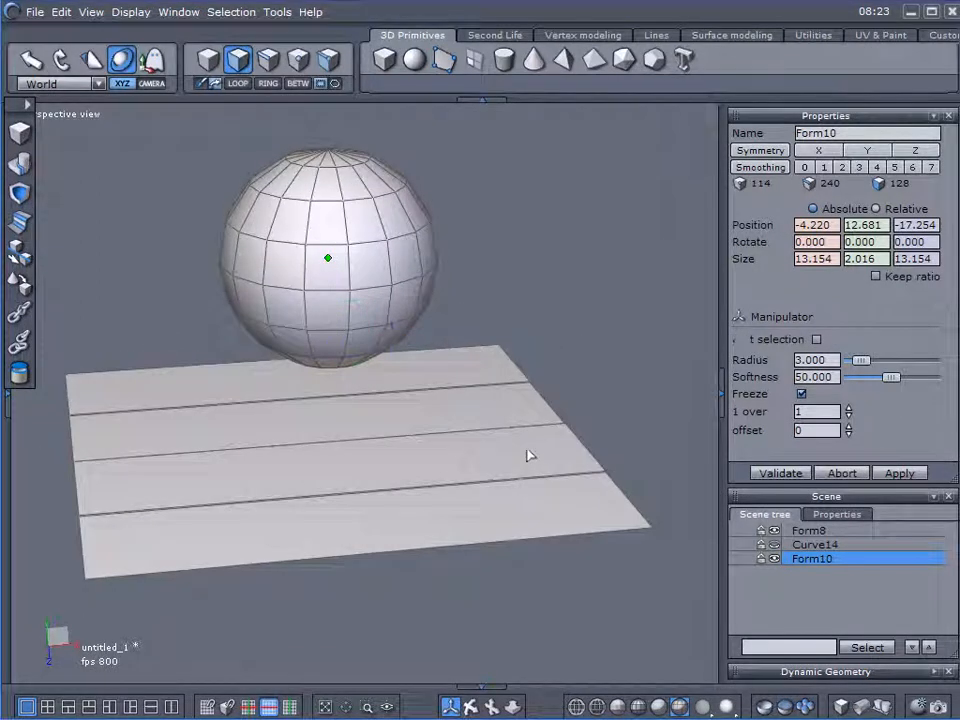
key("plus")
key("plus")
key("plus")
middle_click_drag(455, 450, 281, 383)
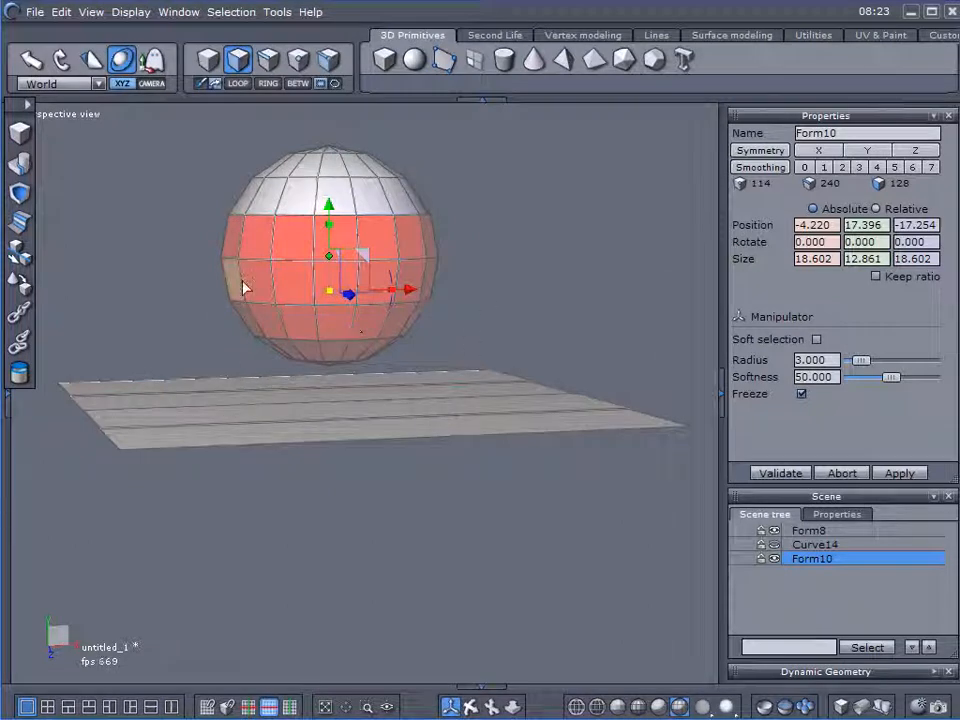
middle_click_drag(399, 270, 440, 397)
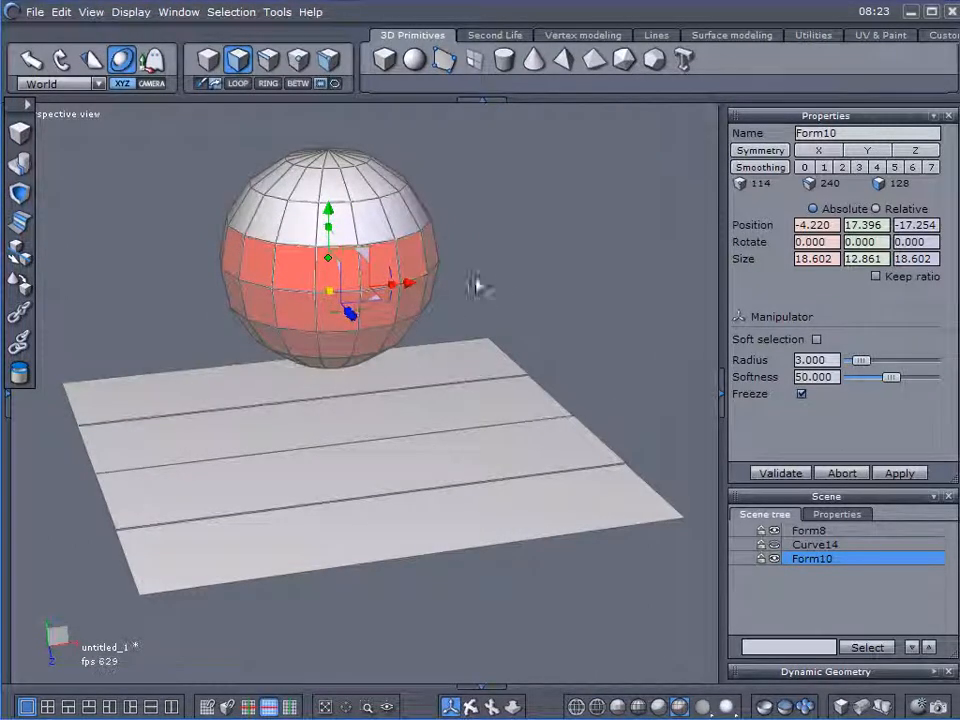
key("Delete")
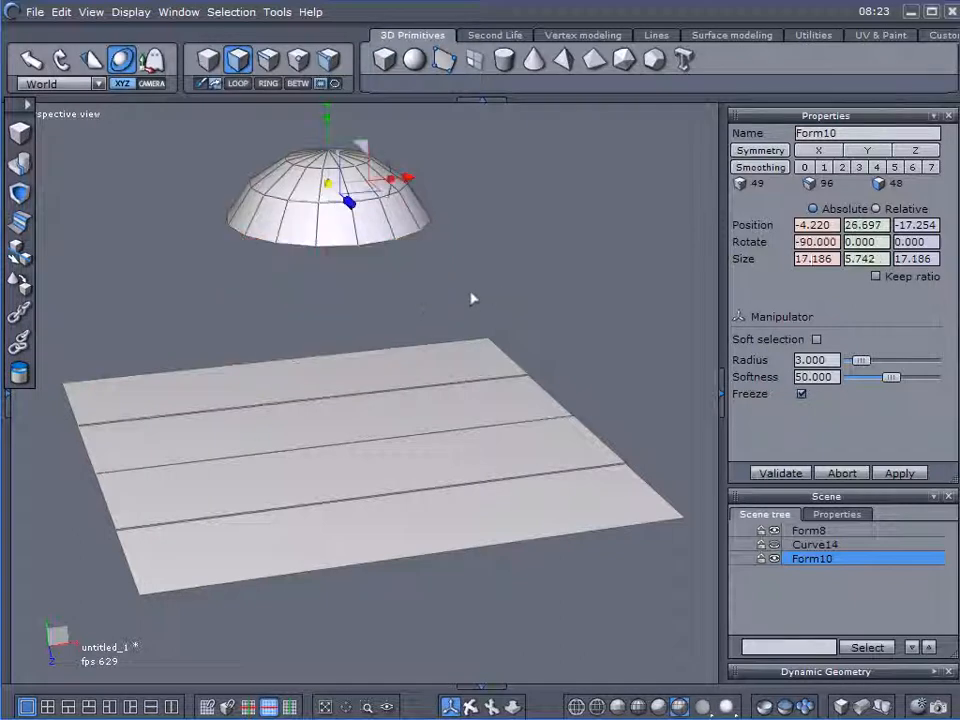
- Close the open underside of the dome with a single face
middle_click_drag(394, 291, 326, 139)
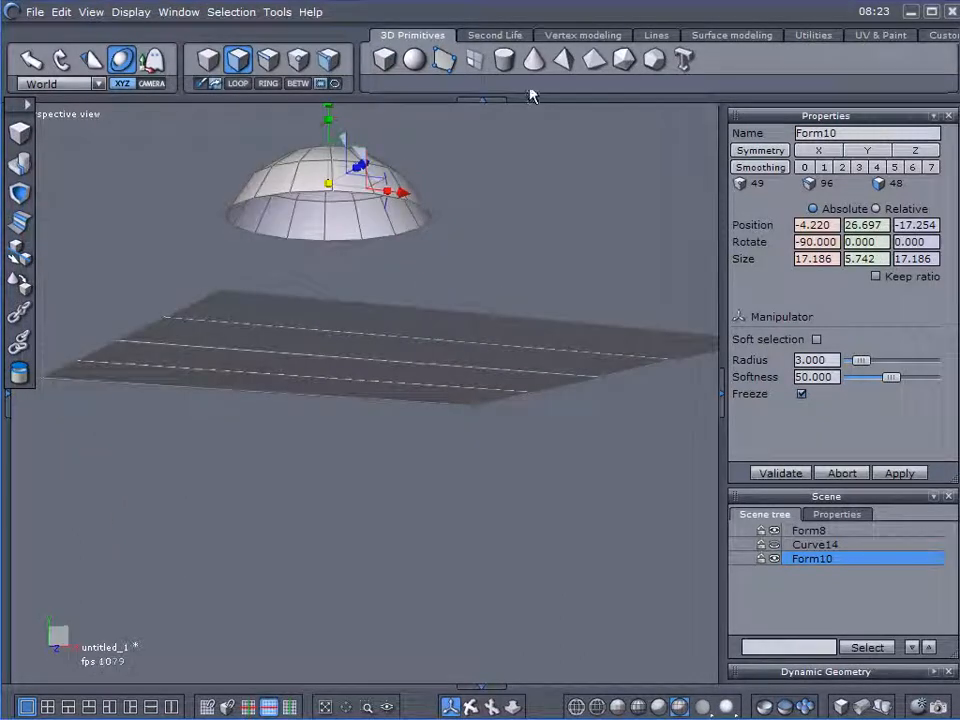
left_click(576, 38)
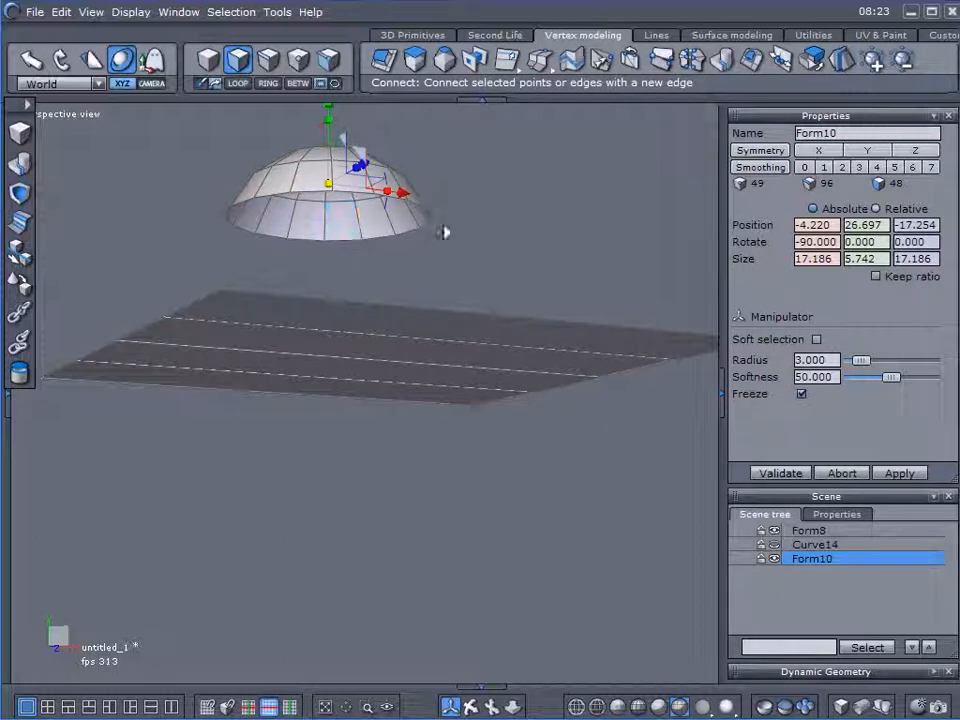
left_click(752, 63)
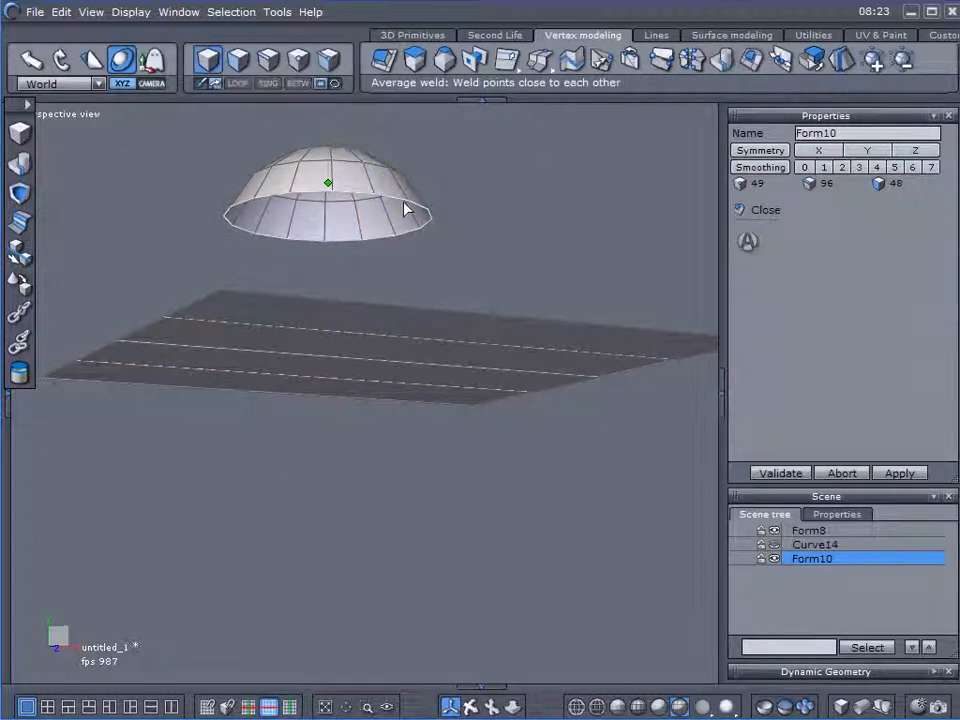
left_click(778, 473)
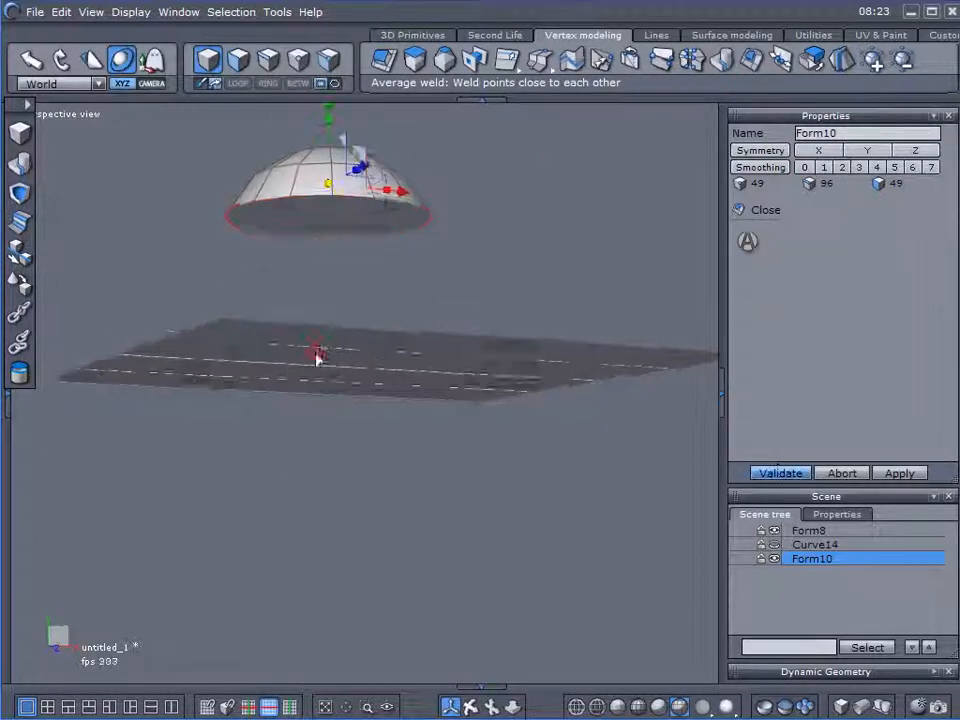
- Flatten the dome to about 2.7 units high and shift it forward over the plane to Z about -4.4
left_click_drag(327, 118, 322, 160)
right_click_drag(552, 252, 413, 285)
left_click_drag(406, 210, 544, 311)
right_click_drag(544, 311, 294, 332)
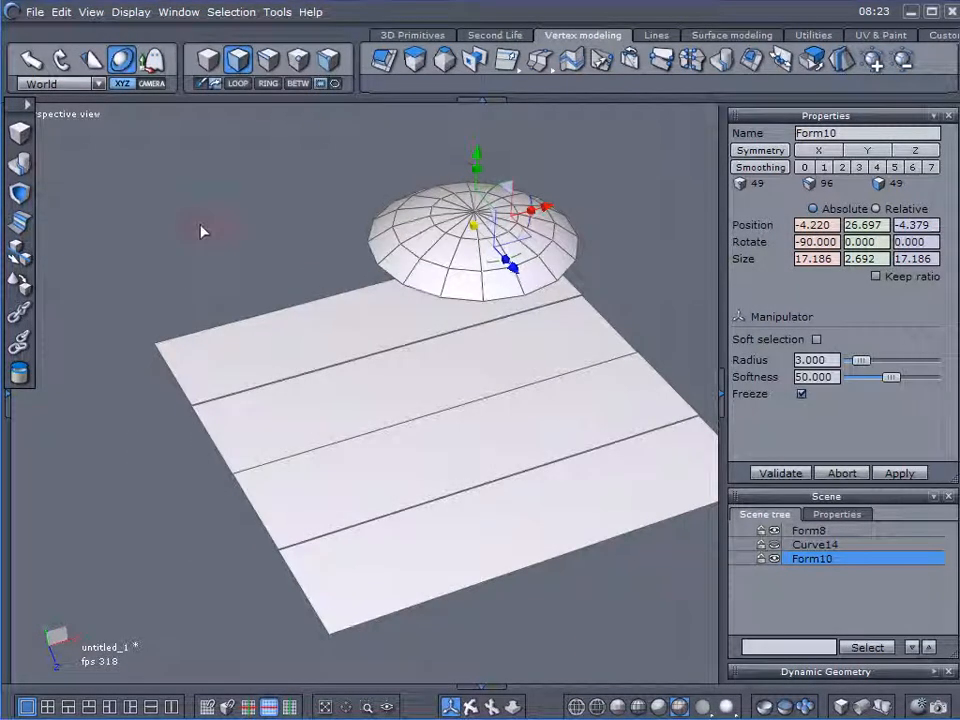
- Lower the dome toward the plane to a height of about 14.2 and scale it uniformly to about 15.1 units wide
left_click_drag(476, 158, 425, 301)
right_click_drag(319, 369, 242, 497)
scroll(332, 364, "up", 5)
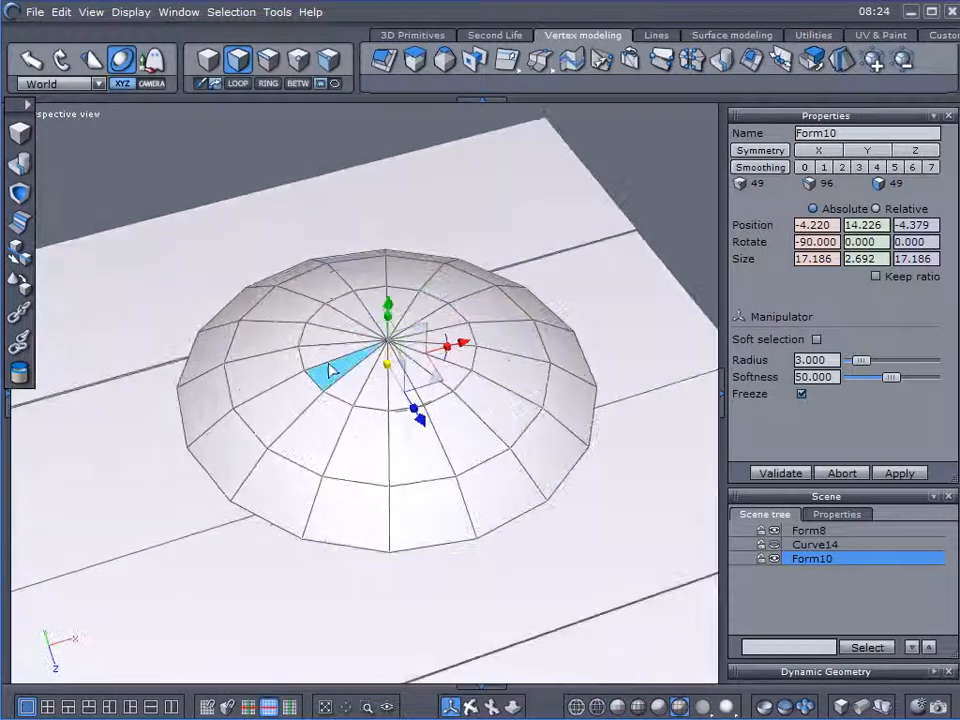
left_click_drag(389, 365, 362, 367)
- Select the ring of faces around the dome's apex and extrude them inward to form a smaller inset ring
right_click_drag(252, 424, 238, 343)
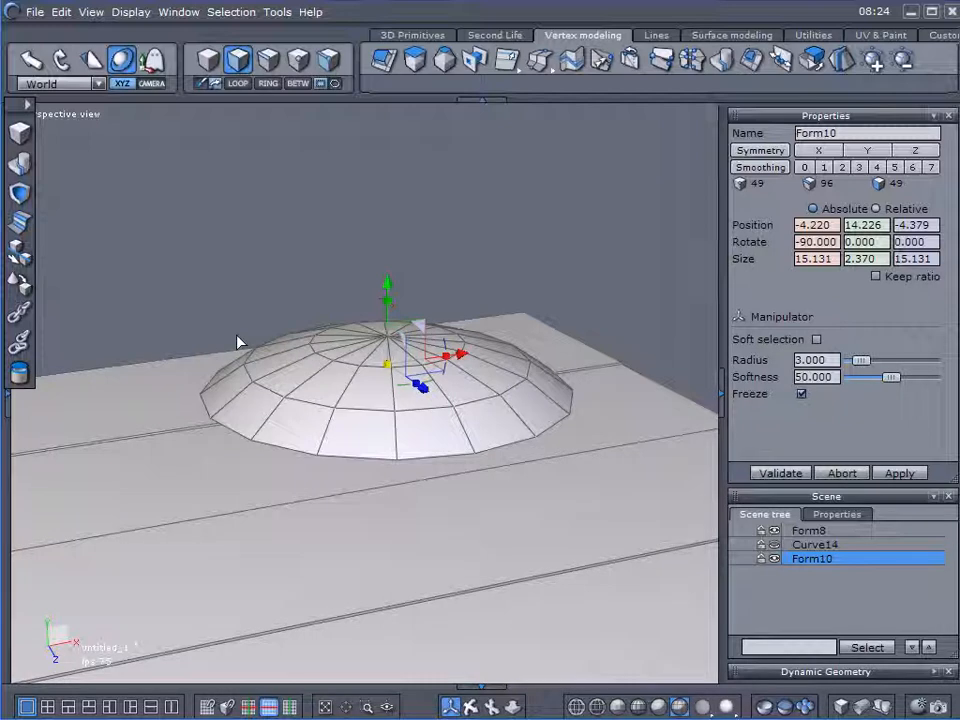
right_click_drag(228, 212, 238, 303)
mouse_move(362, 326)
left_mouse_down()
mouse_move(364, 351)
mouse_move(408, 327)
mouse_move(366, 364)
mouse_move(425, 332)
left_mouse_up()
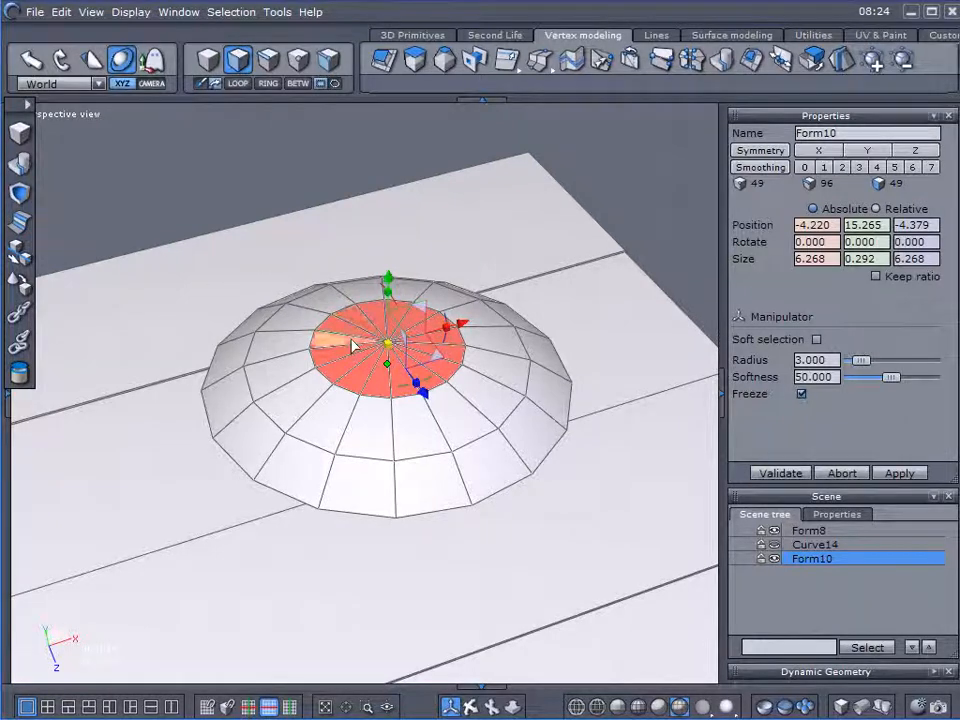
right_click_drag(214, 338, 240, 187)
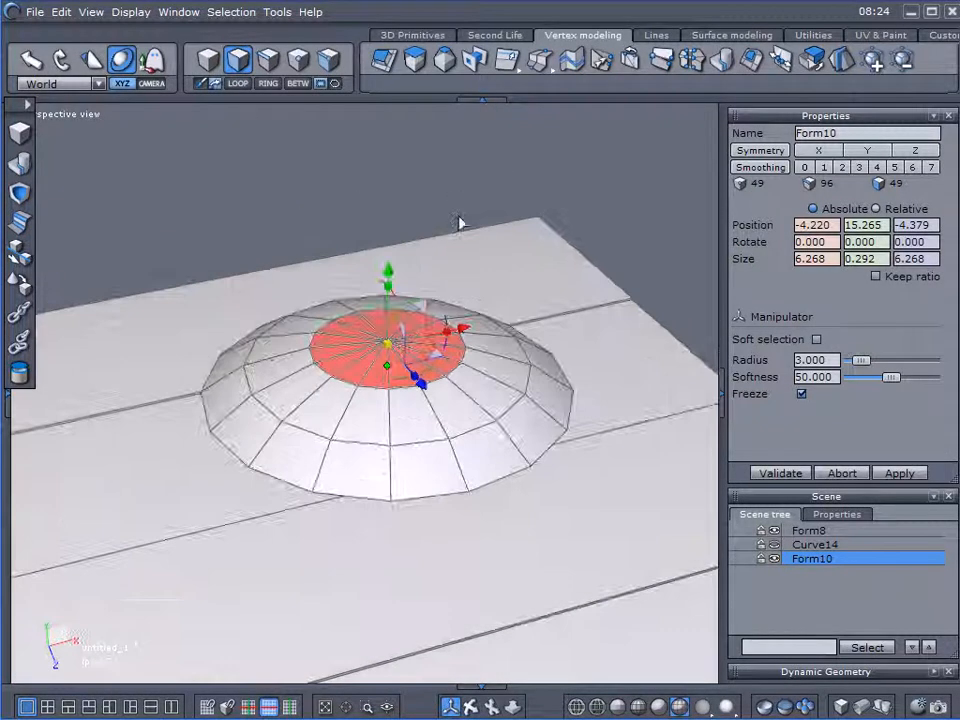
scroll(452, 210, "up", 2)
right_click_drag(452, 335, 533, 279)
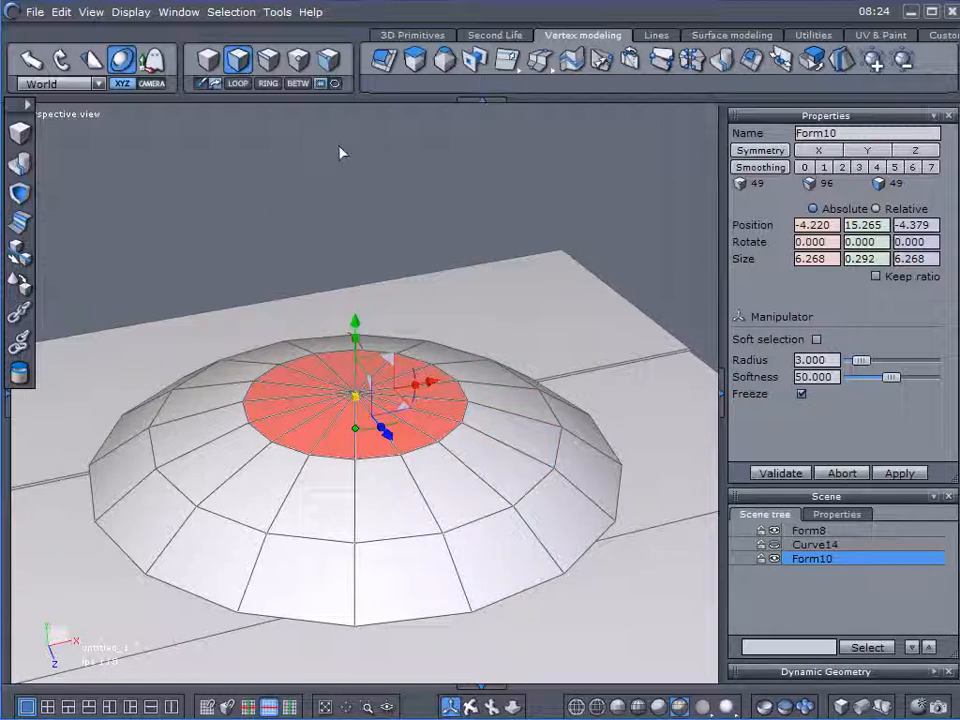
left_click(415, 66)
key("ctrl")
key("ctrl")
key("ctrl")
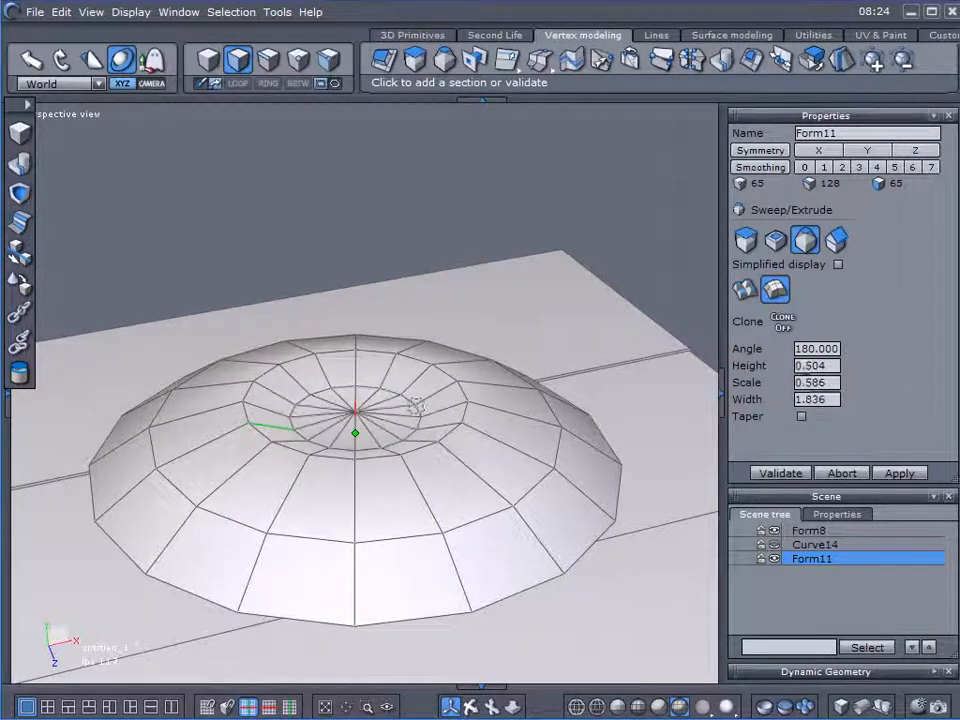
left_click(421, 398)
left_click(786, 473)
left_click(673, 420)
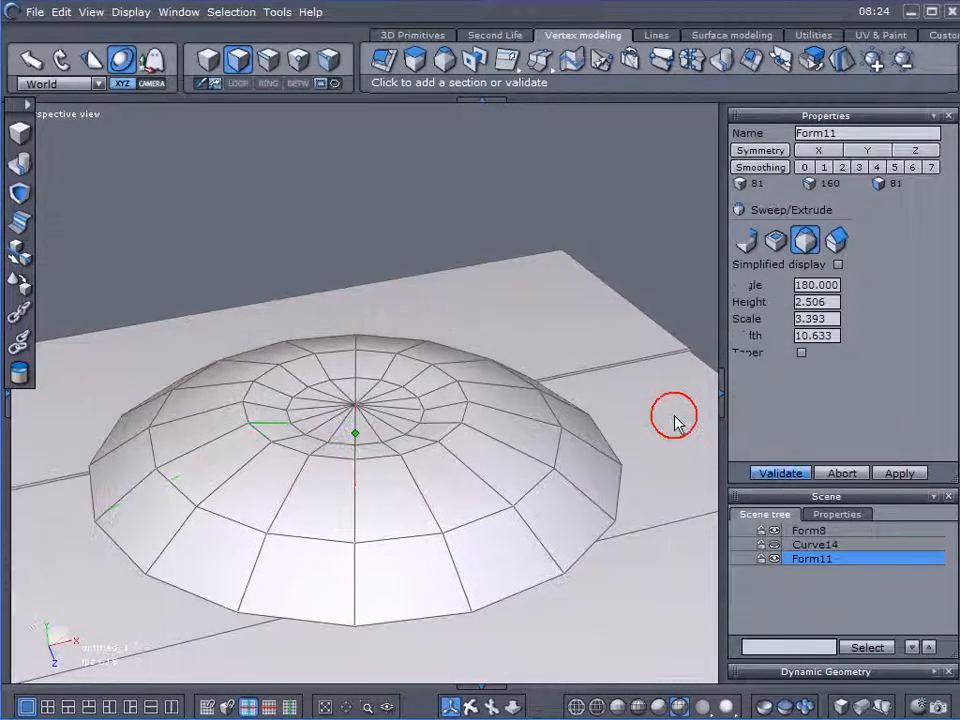
- Delete the innermost faces around the apex to open a round hole in the dome's top
middle_click_drag(293, 388, 308, 650)
scroll(326, 440, "up", 3)
mouse_move(335, 388)
left_mouse_down()
mouse_move(343, 461)
mouse_move(332, 381)
mouse_move(392, 398)
left_mouse_up()
key("Delete")
- Select the dome's single underside face and assign it to a new shading domain named "back"
scroll(430, 392, "down", 2)
middle_click_drag(453, 522, 344, 578)
left_click(338, 450)
middle_click_drag(360, 510, 407, 352)
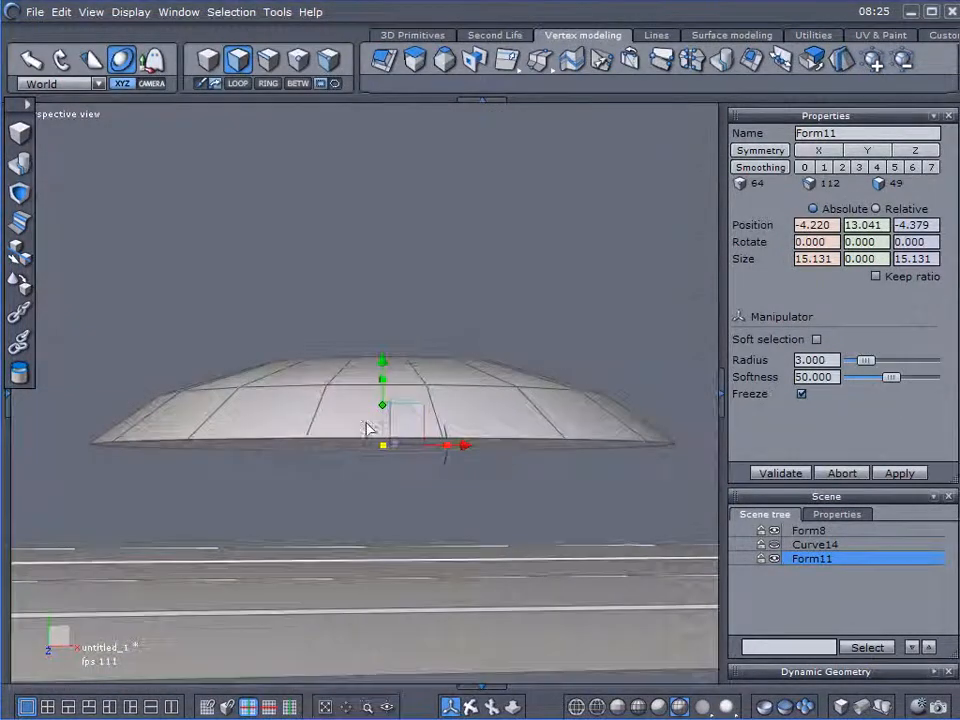
middle_click_drag(354, 454, 285, 572)
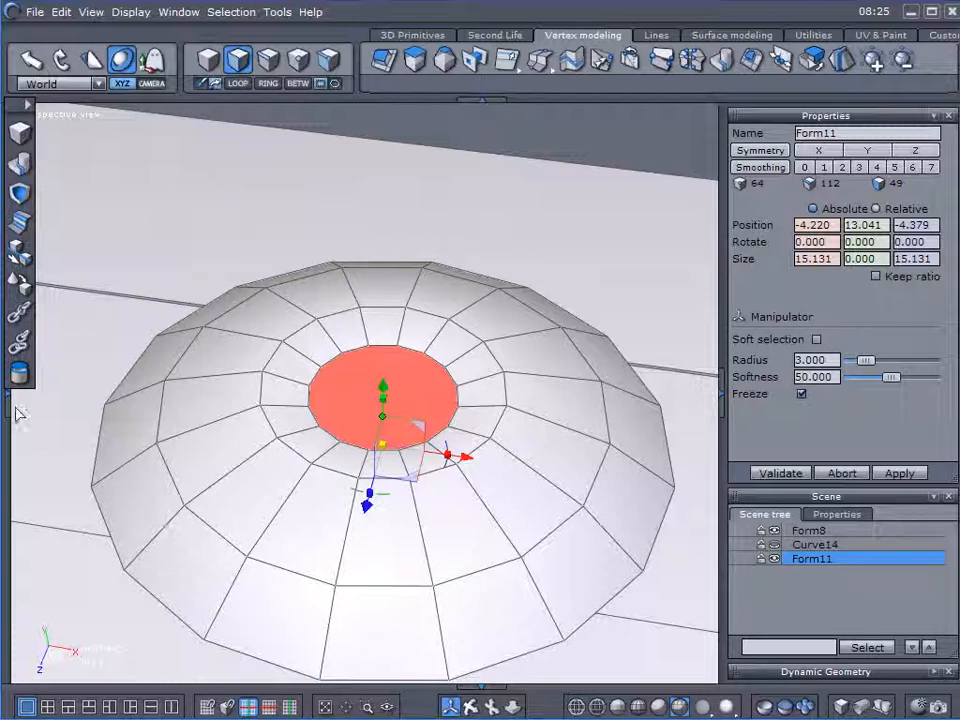
mouse_move(6, 408)
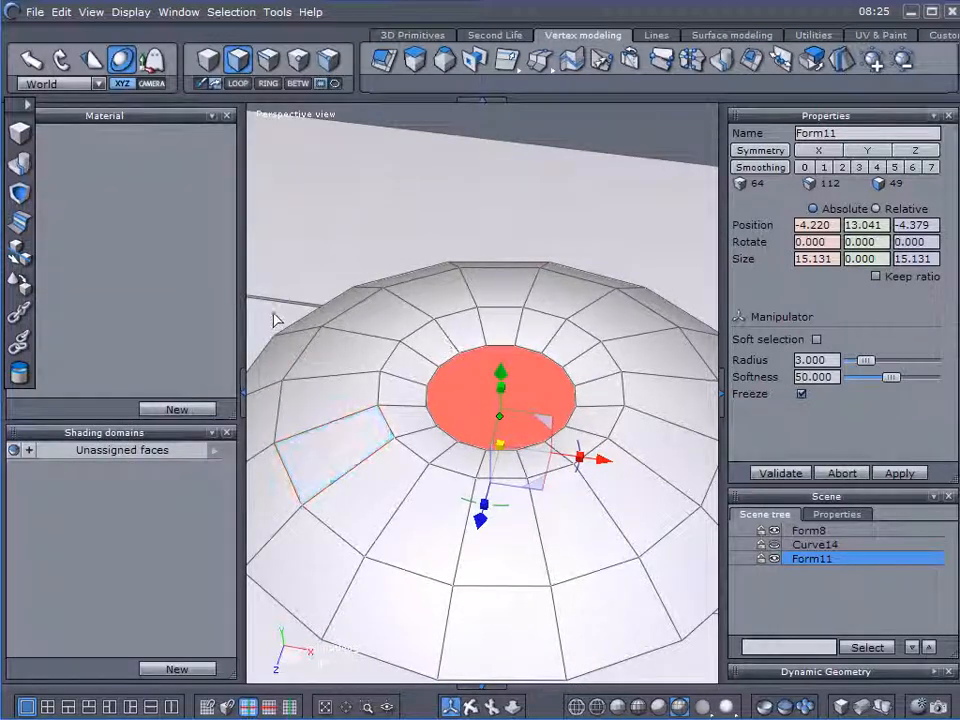
left_click(176, 669)
left_click(213, 452)
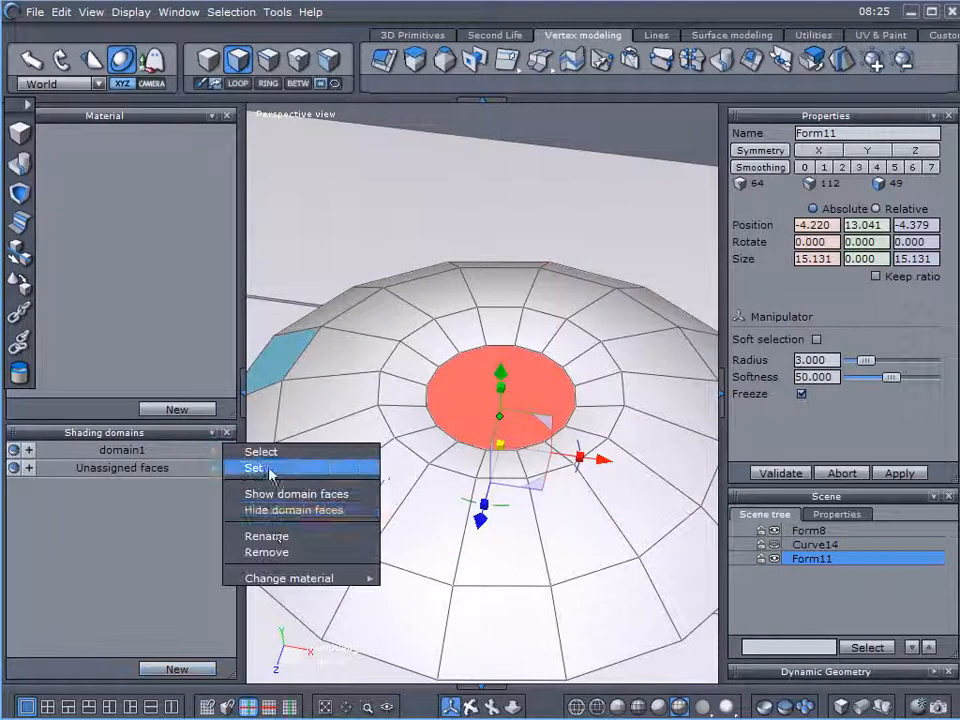
left_click(277, 538)
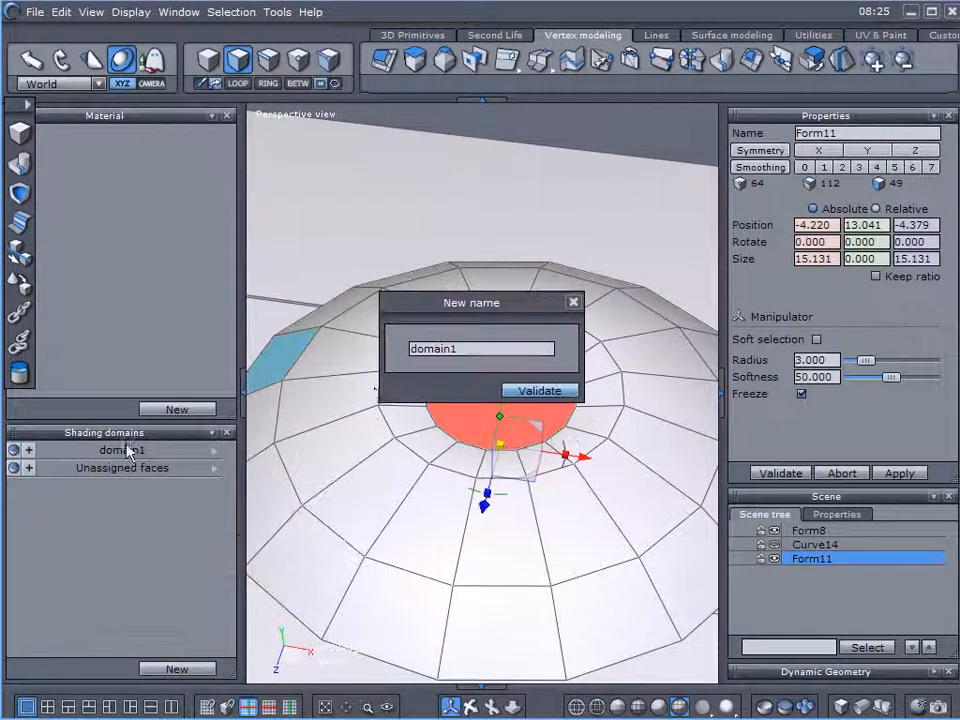
double_click(477, 349)
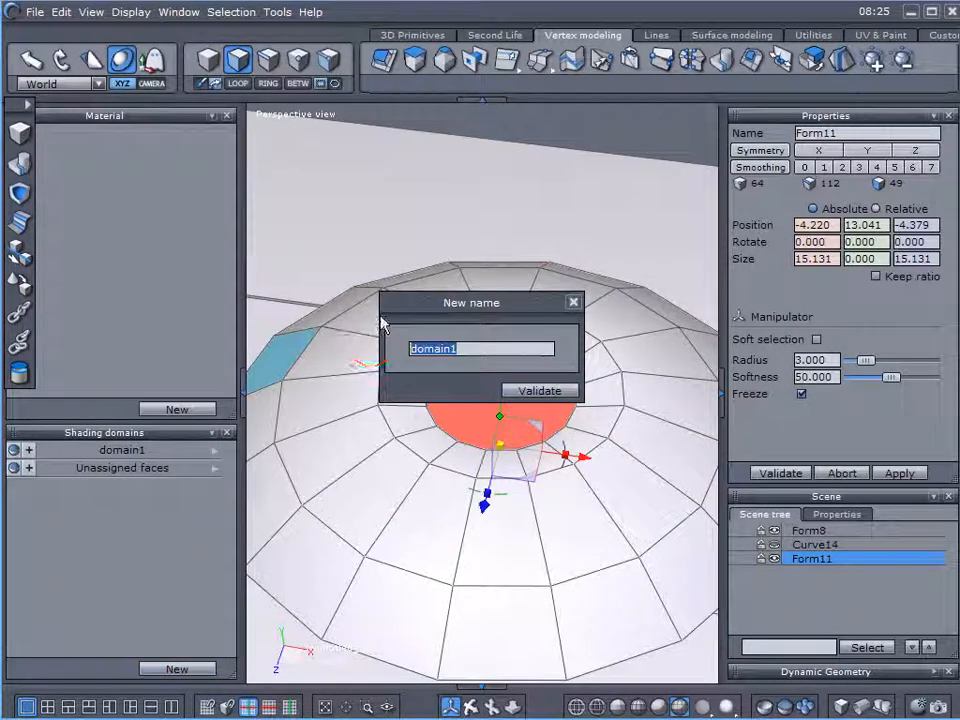
type("head")
key("Return")
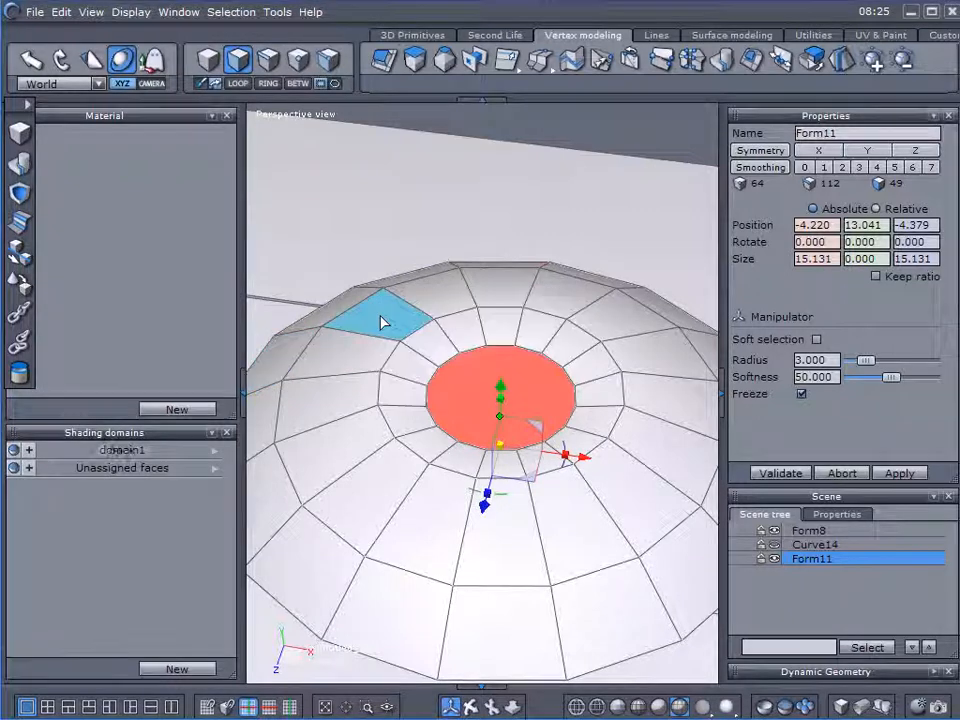
- Give the selected underside face a new material with a dark grey colour
left_click(180, 411)
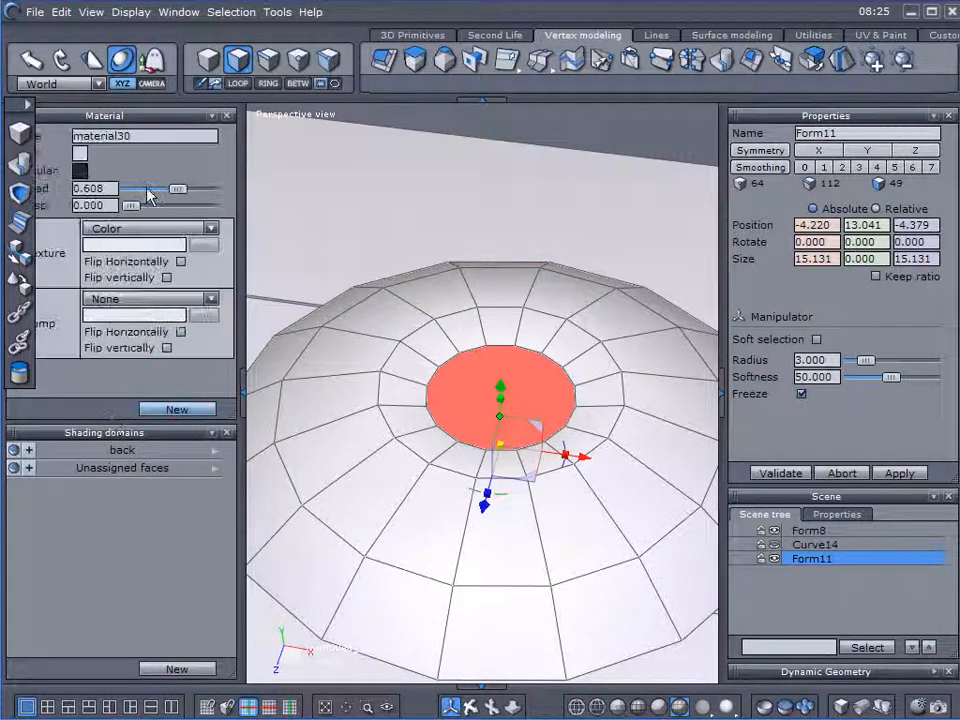
left_click(88, 153)
left_click_drag(281, 250, 281, 300)
left_click(158, 545)
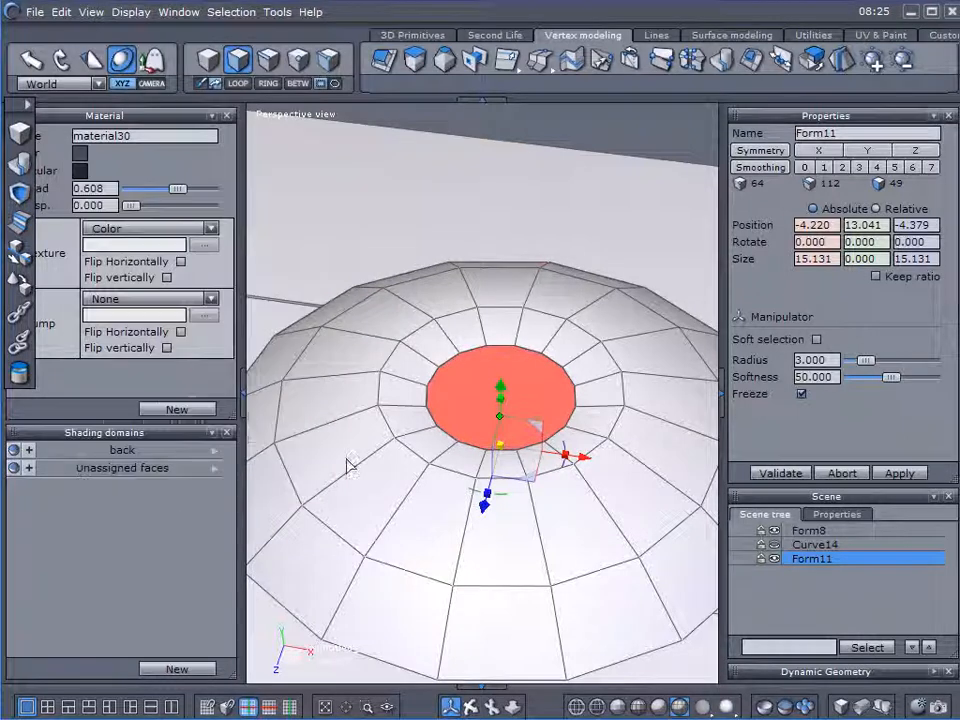
left_click(583, 126)
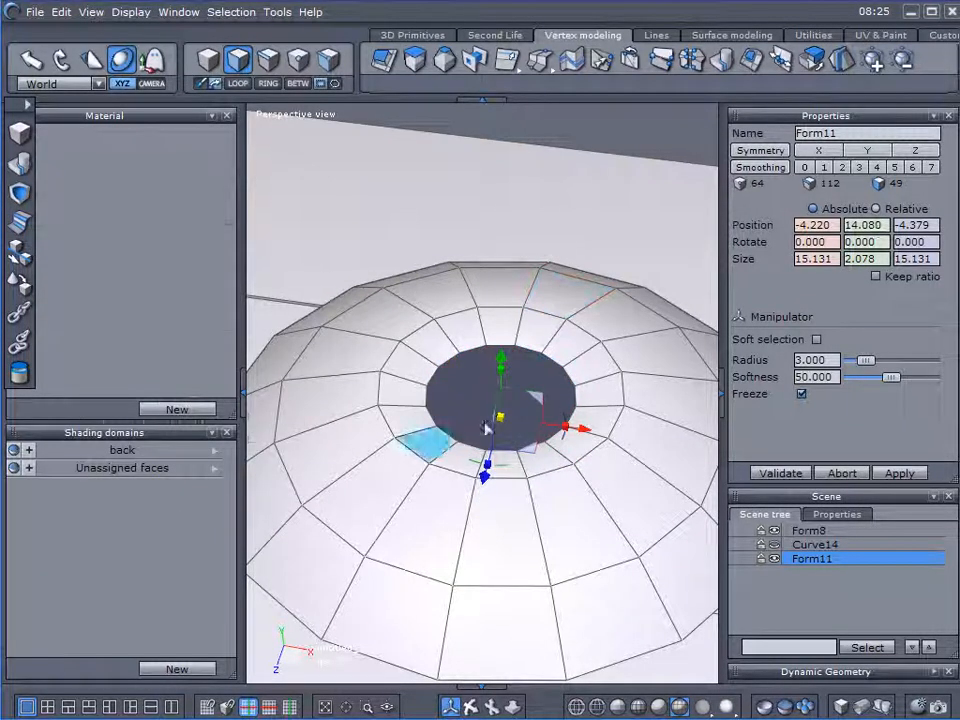
left_click(244, 394)
- Scale the whole dome down uniformly to about 1.64 units wide
mouse_move(308, 429)
left_mouse_down("alt")
mouse_move(316, 427)
mouse_move(246, 490)
mouse_move(244, 480)
left_mouse_up("alt")
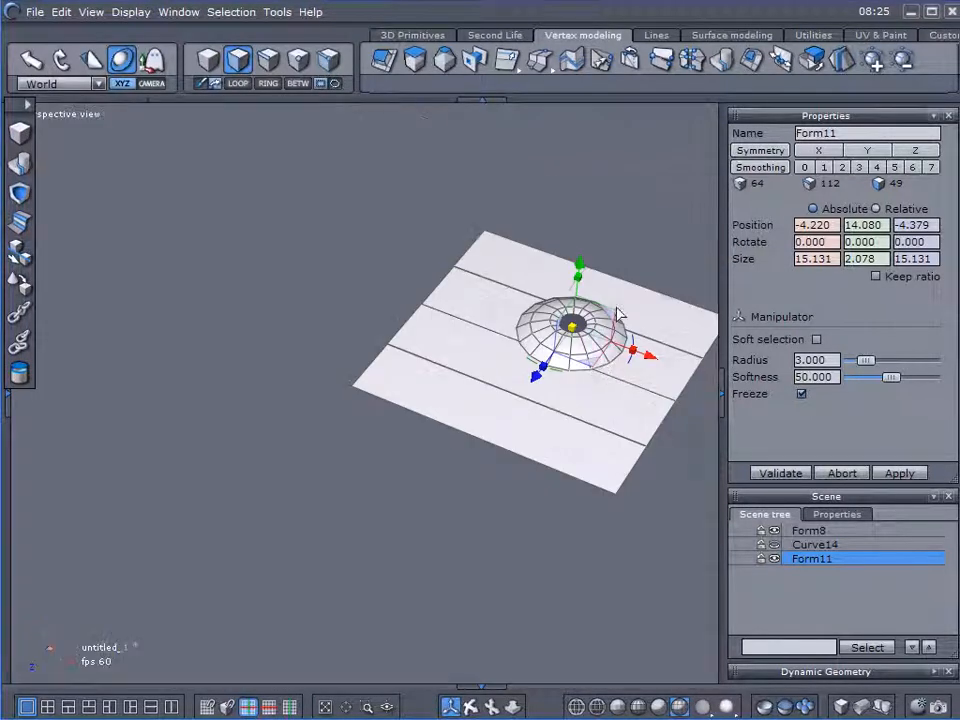
scroll(540, 470, "down", 5)
left_click_drag(462, 473, 368, 338, "alt")
left_click(211, 62)
middle_click_drag(475, 390, 321, 354)
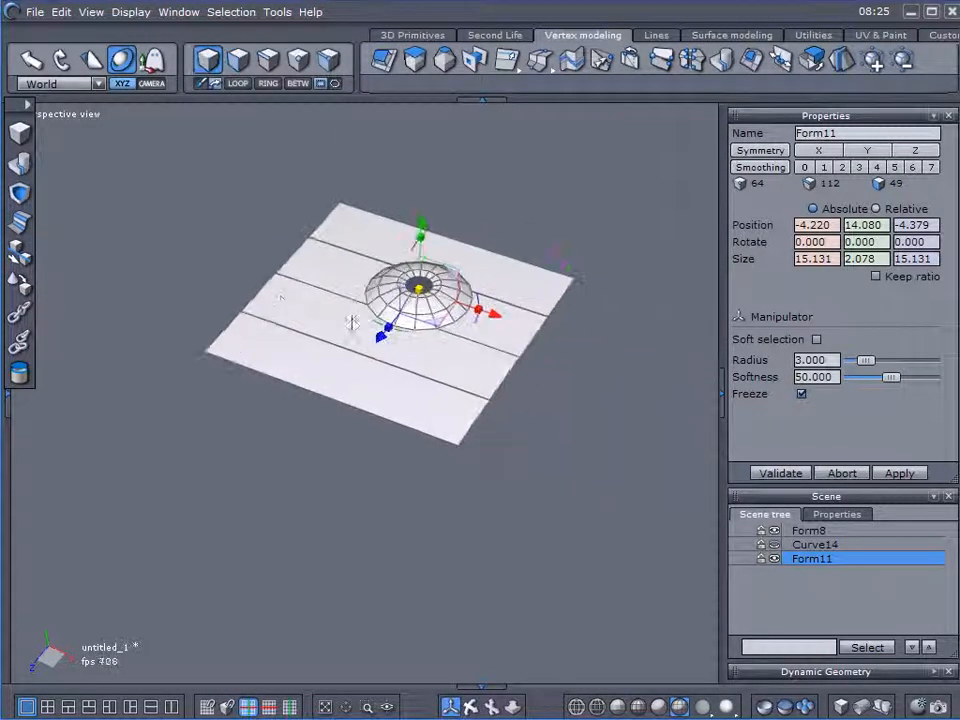
scroll(321, 354, "up", 5)
left_click(265, 374)
left_click_drag(265, 374, 220, 305, "alt")
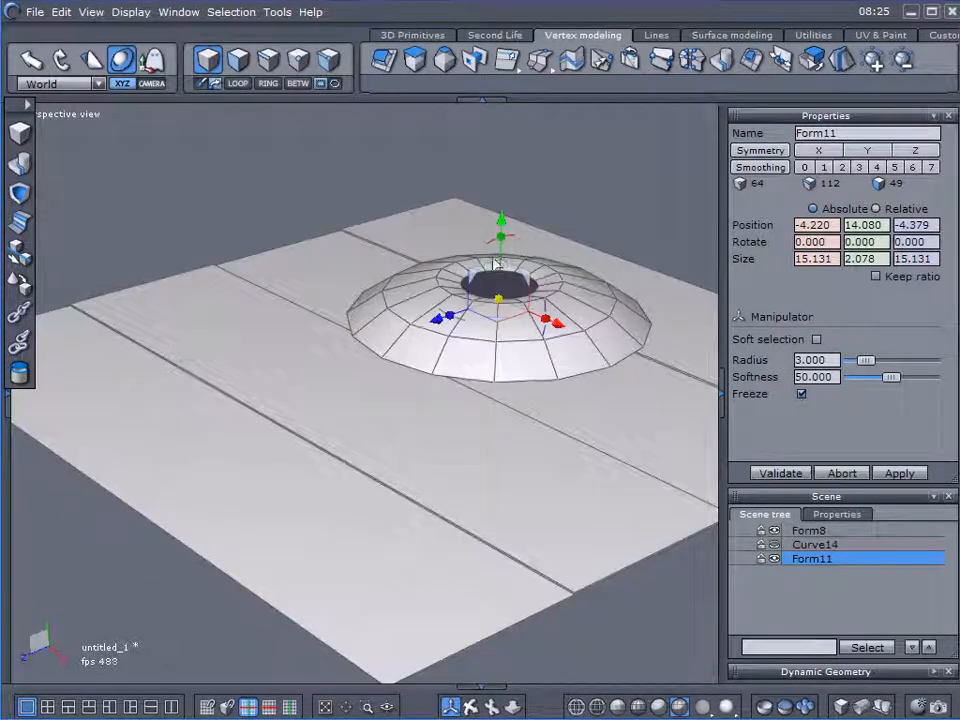
left_click_drag(500, 302, 176, 324)
right_click_drag(166, 212, 169, 228)
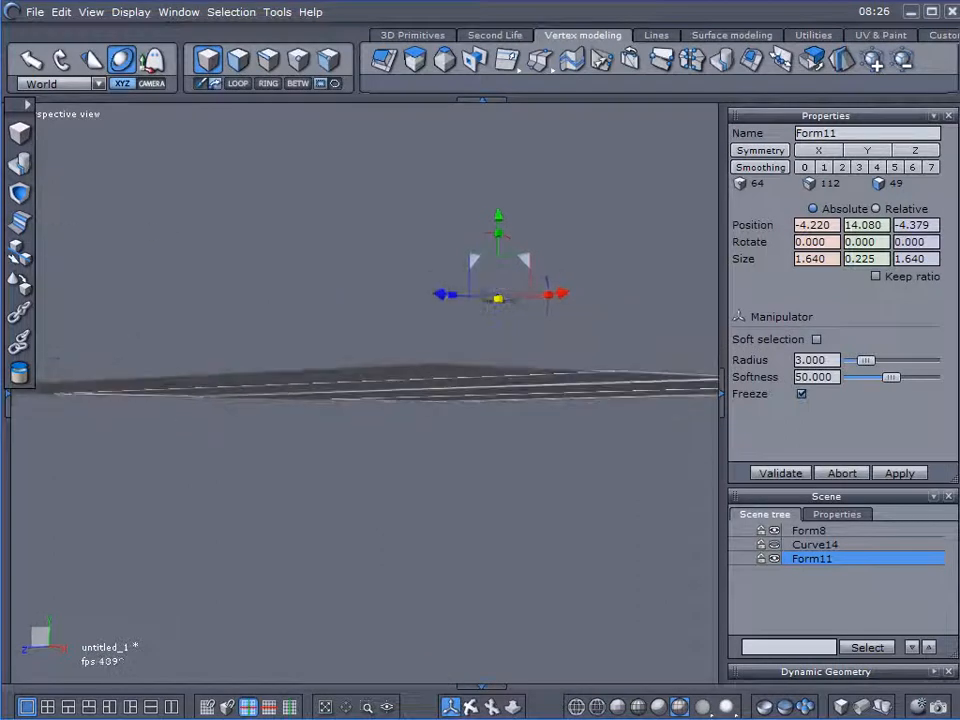
- Lay the dome's underside face onto one of the plank strips with the Lay on tool
left_click(19, 284)
right_click_drag(343, 321, 507, 343)
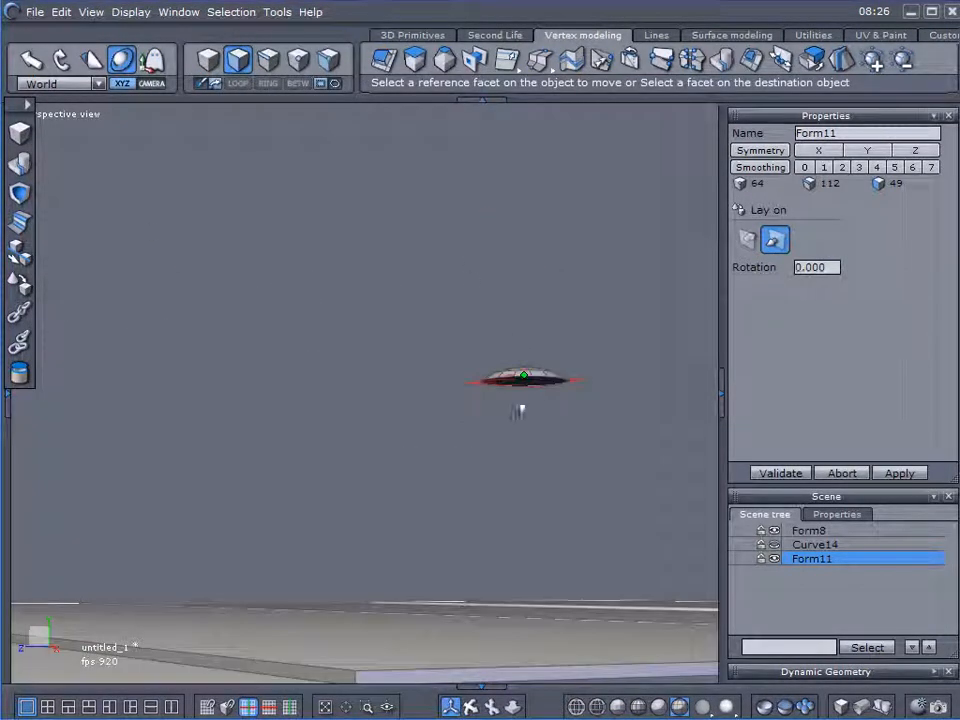
left_click(525, 387)
right_click_drag(405, 580, 349, 645)
left_click(593, 525)
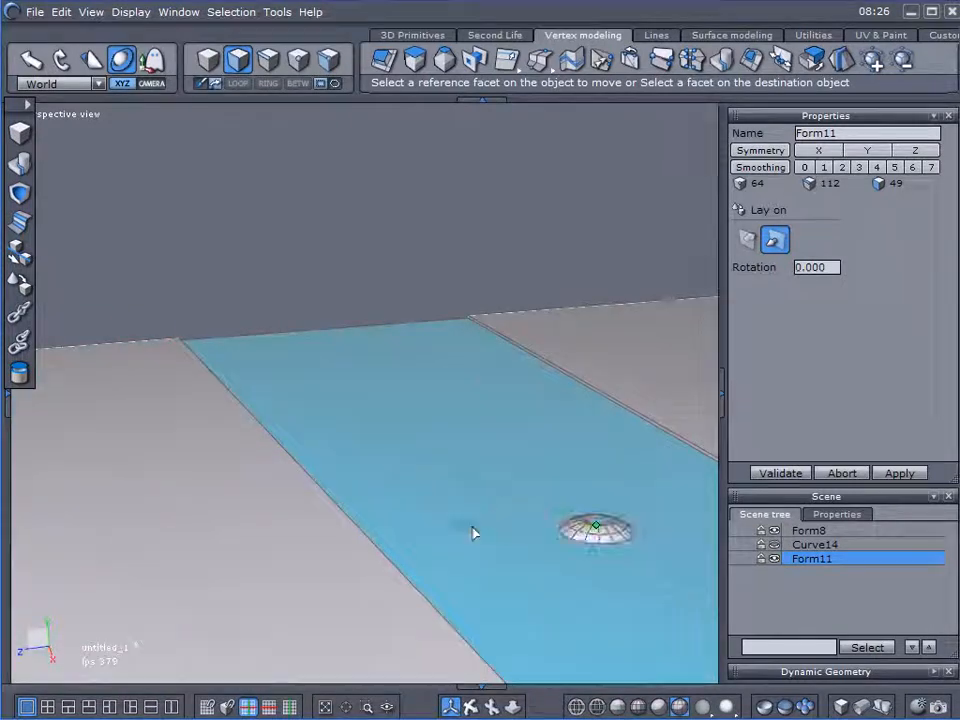
left_click(777, 473)
- Scale the dome on the strip down uniformly to about 0.59 units wide
scroll(499, 485, "down", 5)
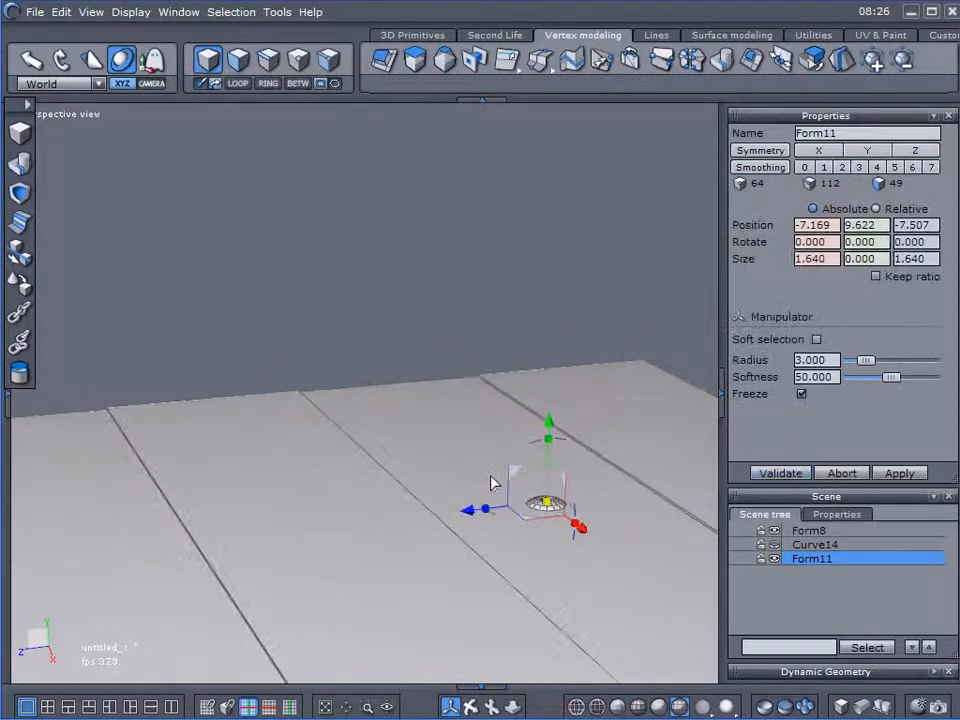
right_click_drag(514, 484, 488, 545)
left_click(505, 468)
scroll(334, 450, "up", 5)
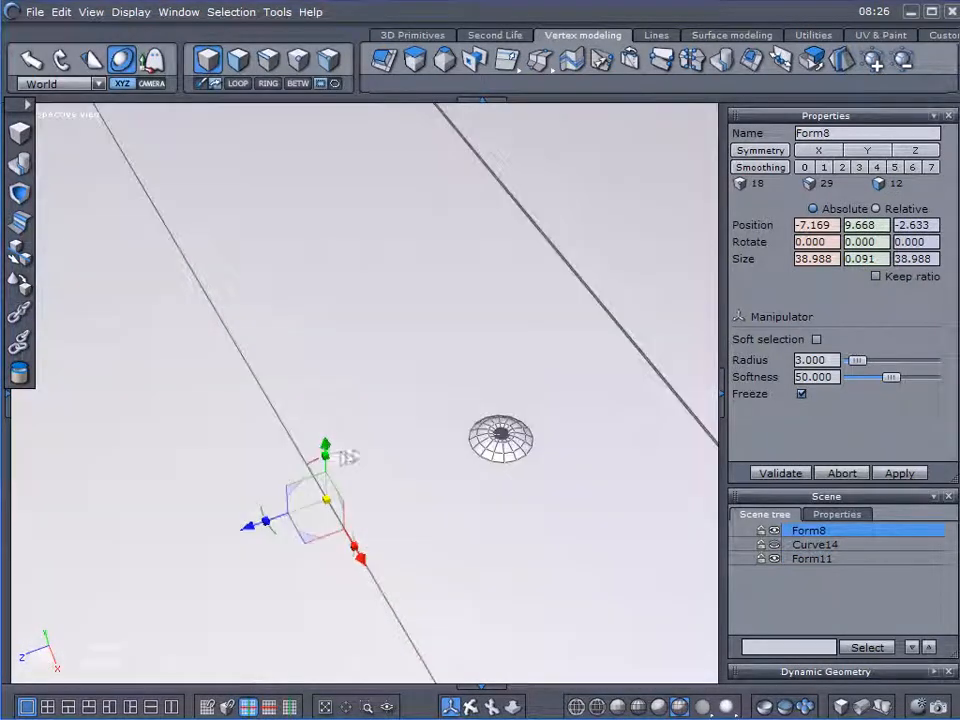
left_click(805, 559)
left_click_drag(500, 447, 352, 456)
scroll(518, 510, "down", 4)
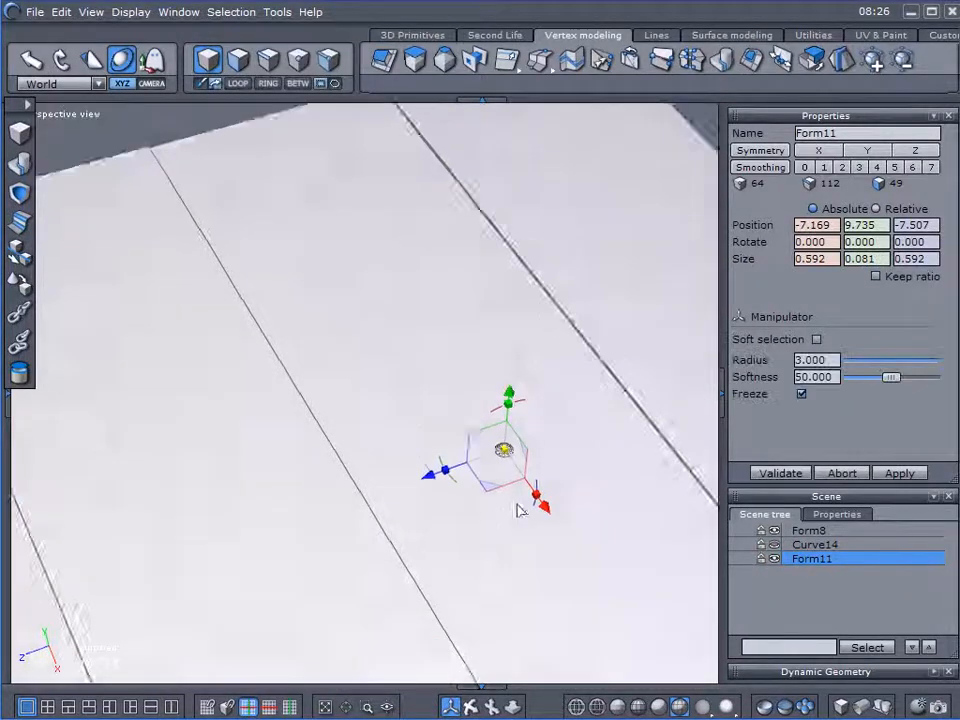
- Select the small dome object and rename it Rivet
middle_click_drag(602, 544, 517, 462)
left_click(591, 501)
middle_click_drag(591, 501, 705, 559)
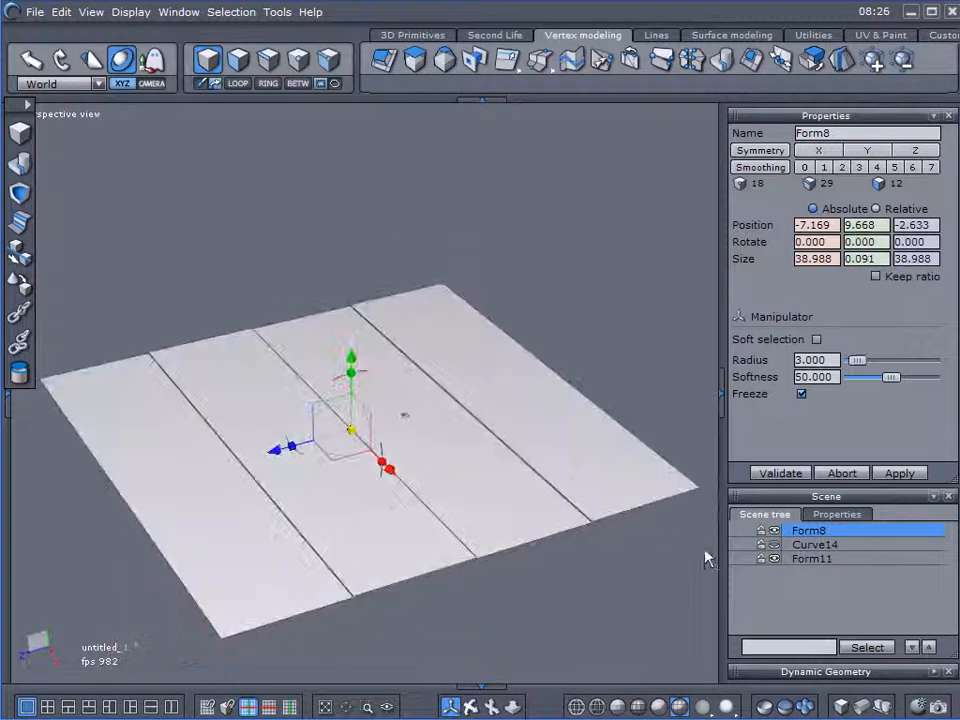
left_click(790, 560)
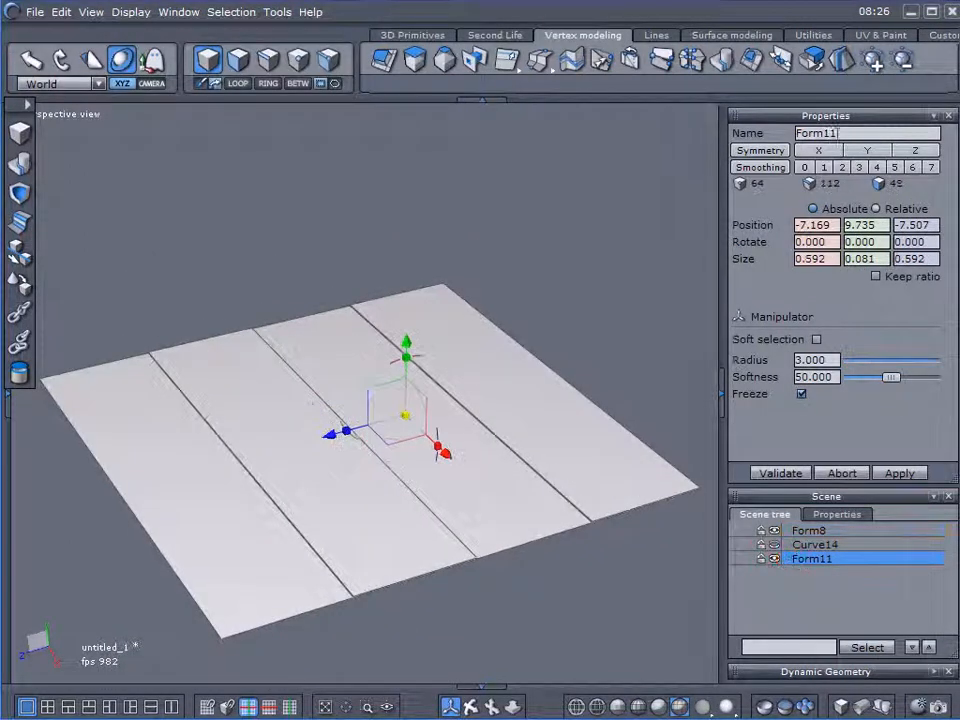
type("Rivet")
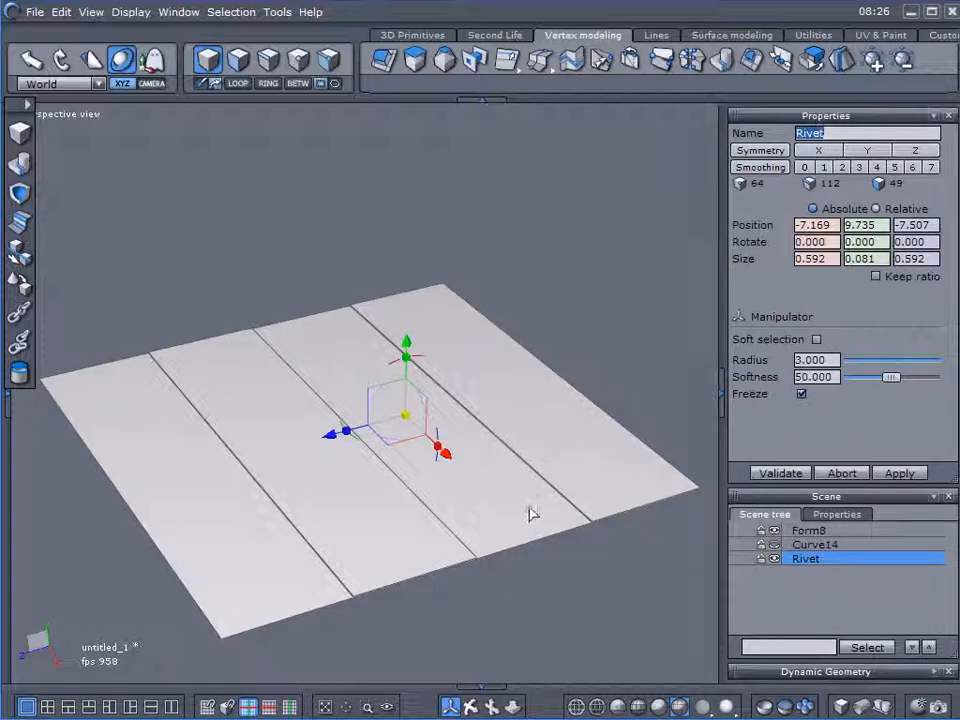
- Unhide Curve14, the straight line along the edge of the plank surface
left_click(795, 544)
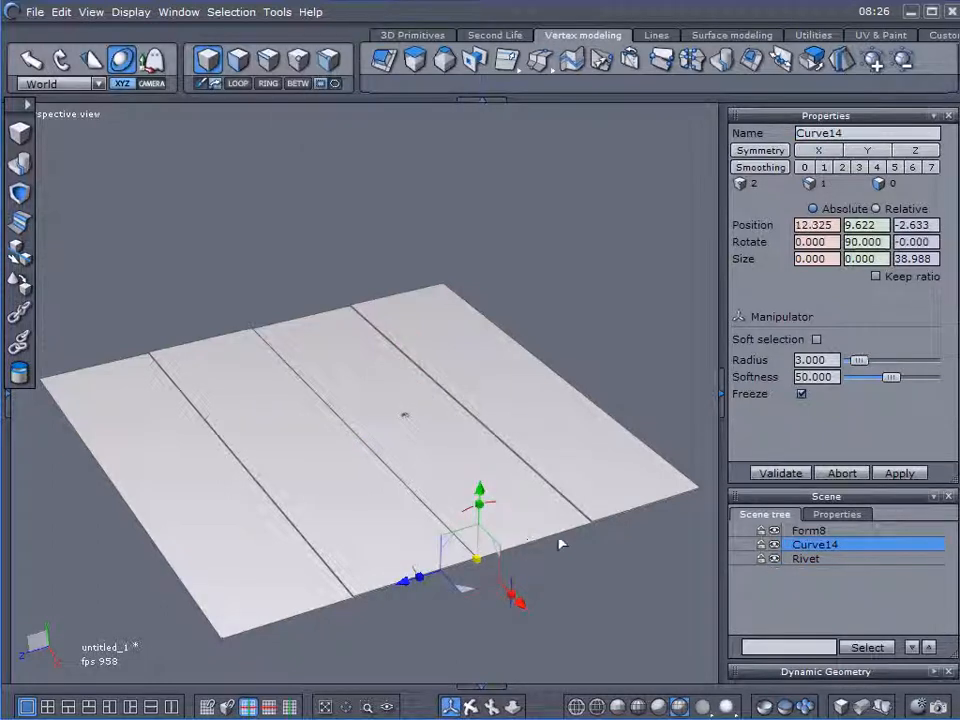
middle_click_drag(491, 601, 785, 596)
right_click_drag(587, 547, 618, 402)
middle_click_drag(572, 462, 665, 455)
right_click_drag(605, 427, 643, 381)
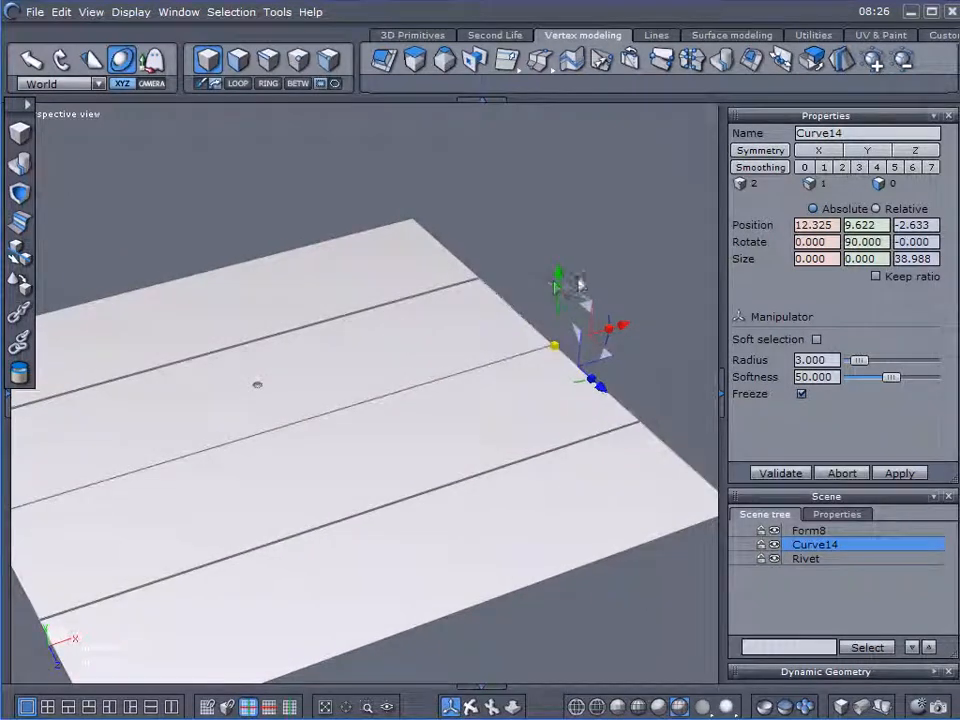
- Rename the plank surface Form8 to Mtl and hide it
left_click(785, 530)
double_click(856, 133)
type("Mtl")
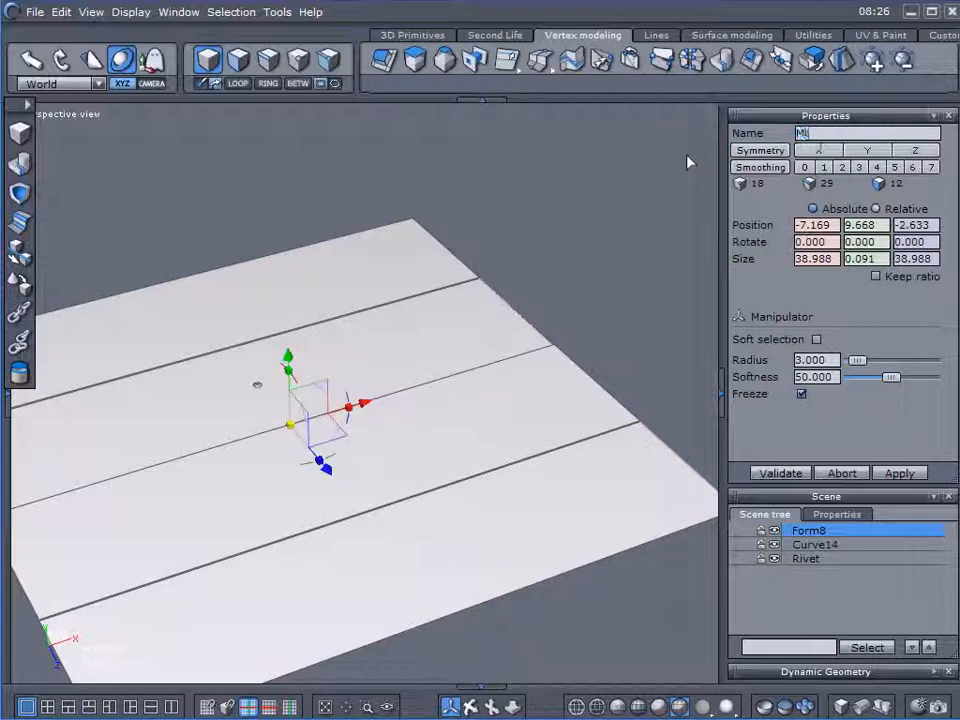
key("Return")
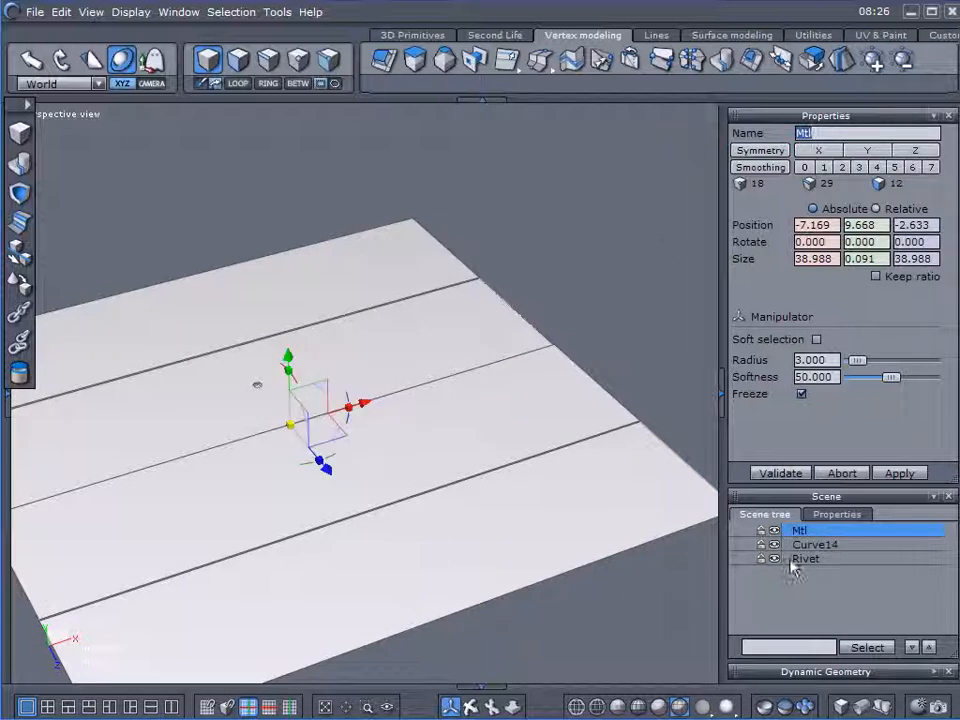
left_click(776, 531)
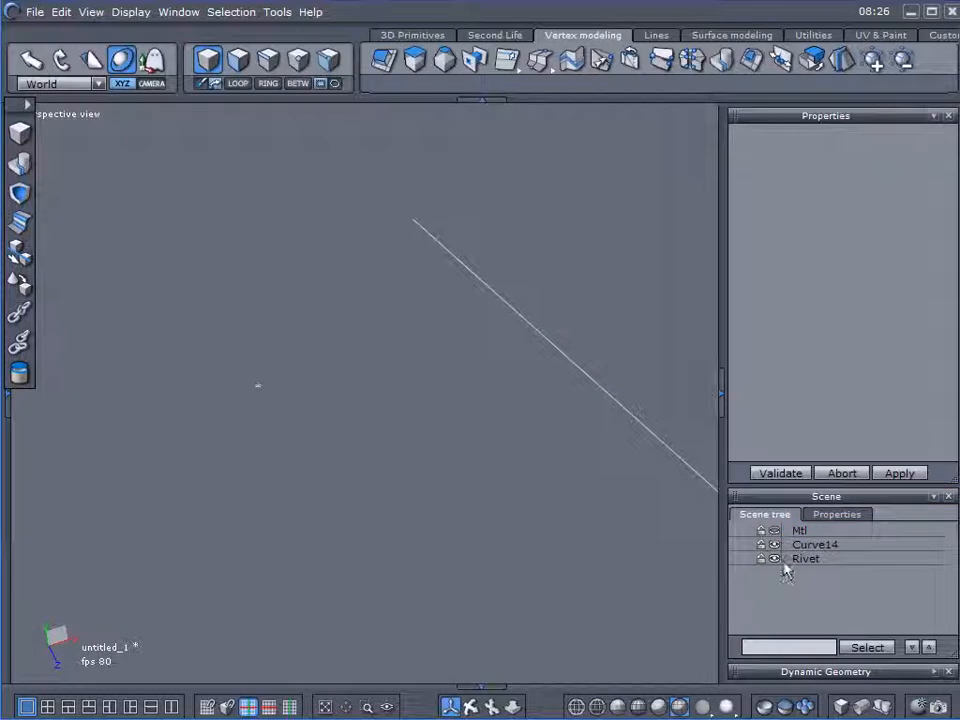
- Subdivide Curve14 evenly until it has 13 points and validate the change
left_click(789, 546)
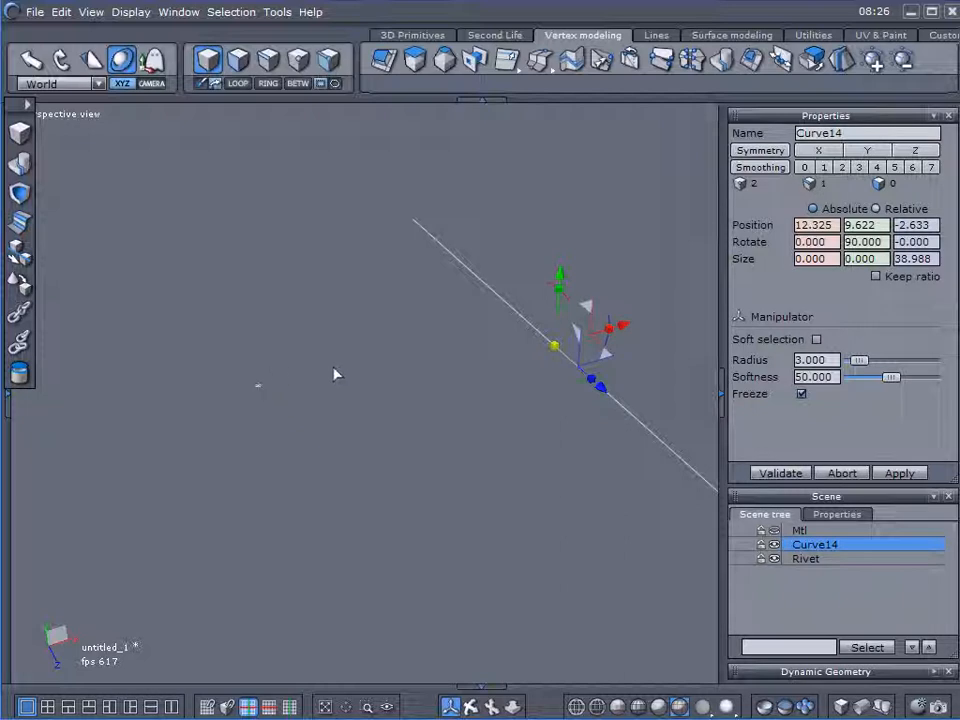
middle_click_drag(503, 524, 412, 502)
right_click_drag(412, 502, 427, 464)
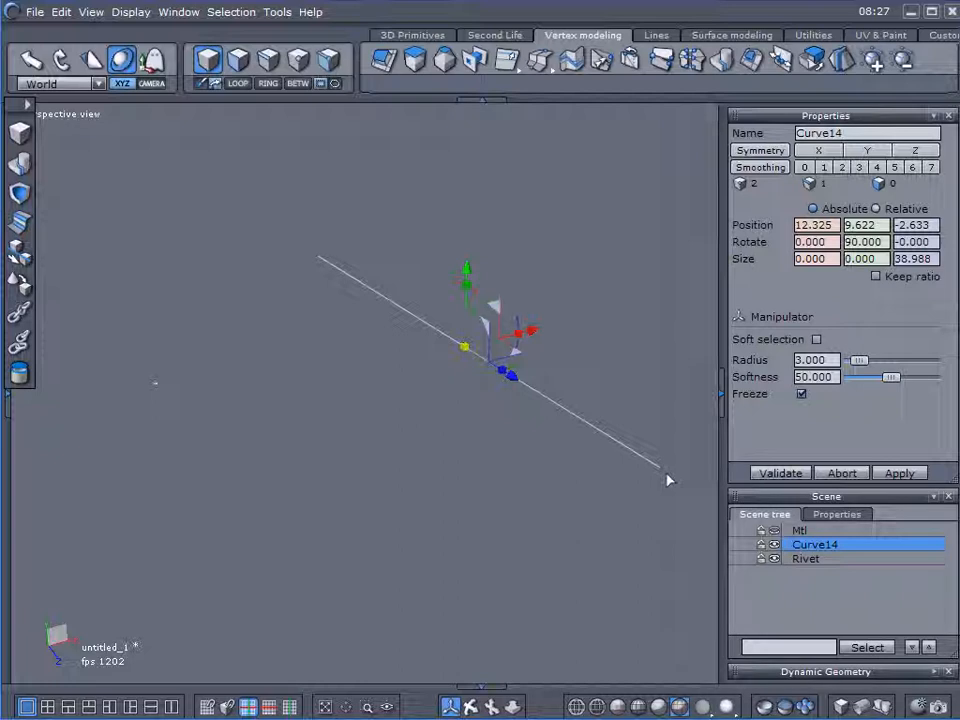
left_click(872, 64)
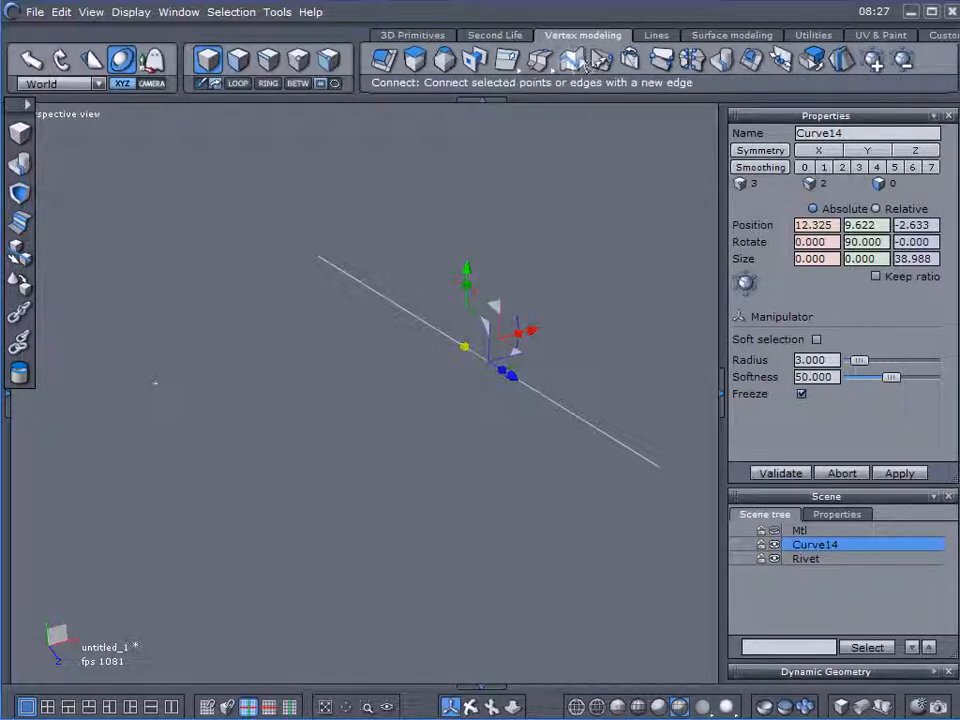
left_click(874, 61)
left_click(874, 61)
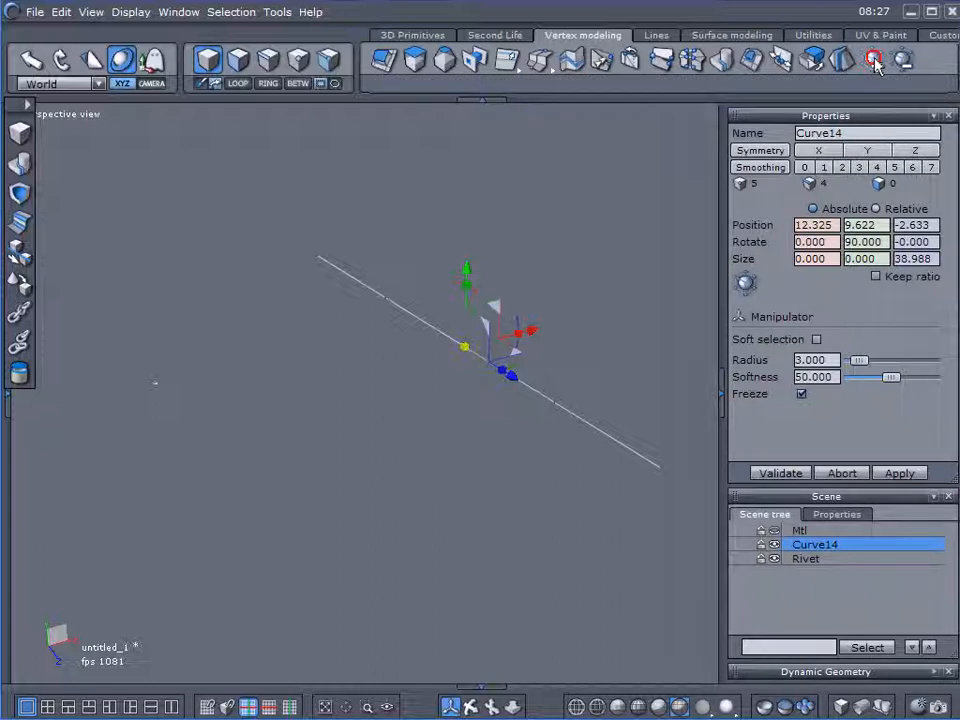
left_click(874, 61)
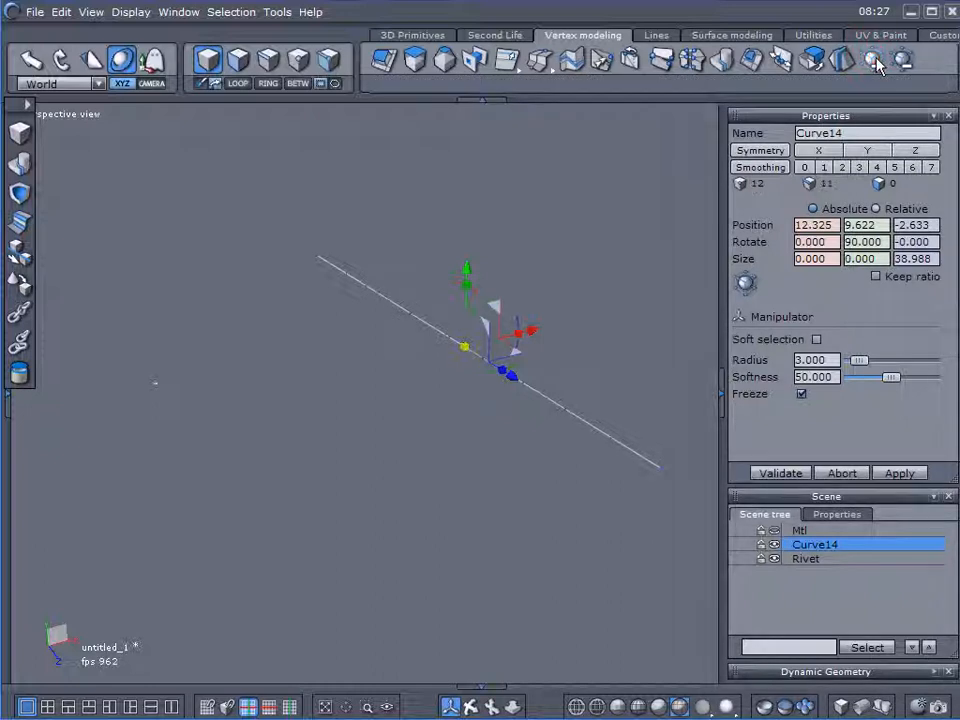
left_click(876, 64)
middle_click_drag(430, 450, 738, 473)
left_click(783, 474)
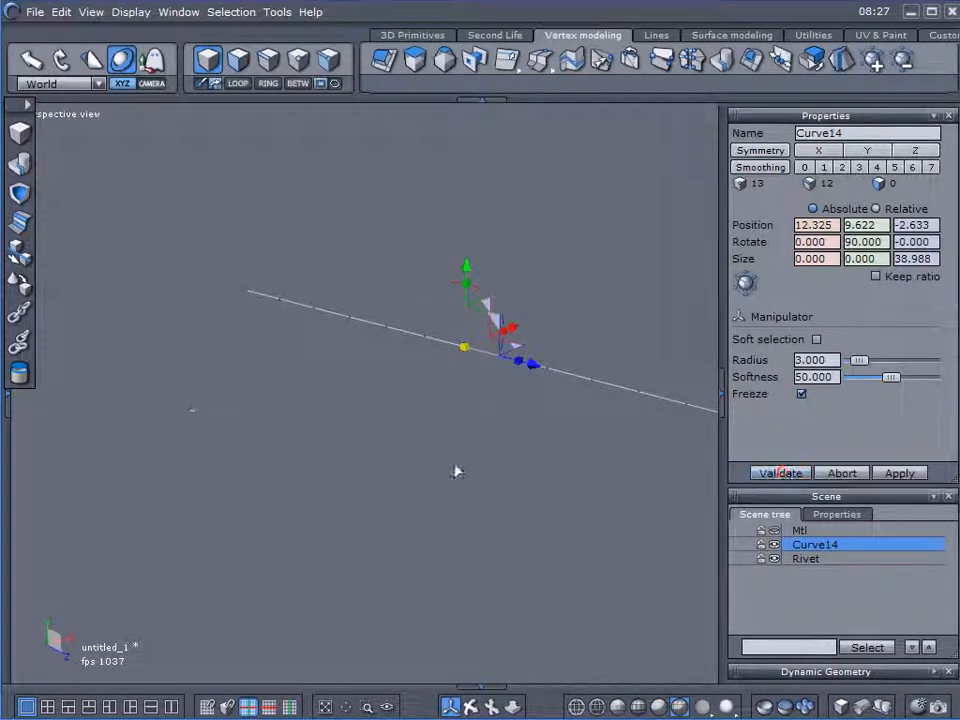
- Copy the Rivet onto every point of Curve14 using Copy on a support
left_click_drag(124, 382, 300, 519)
middle_click_drag(289, 561, 220, 566)
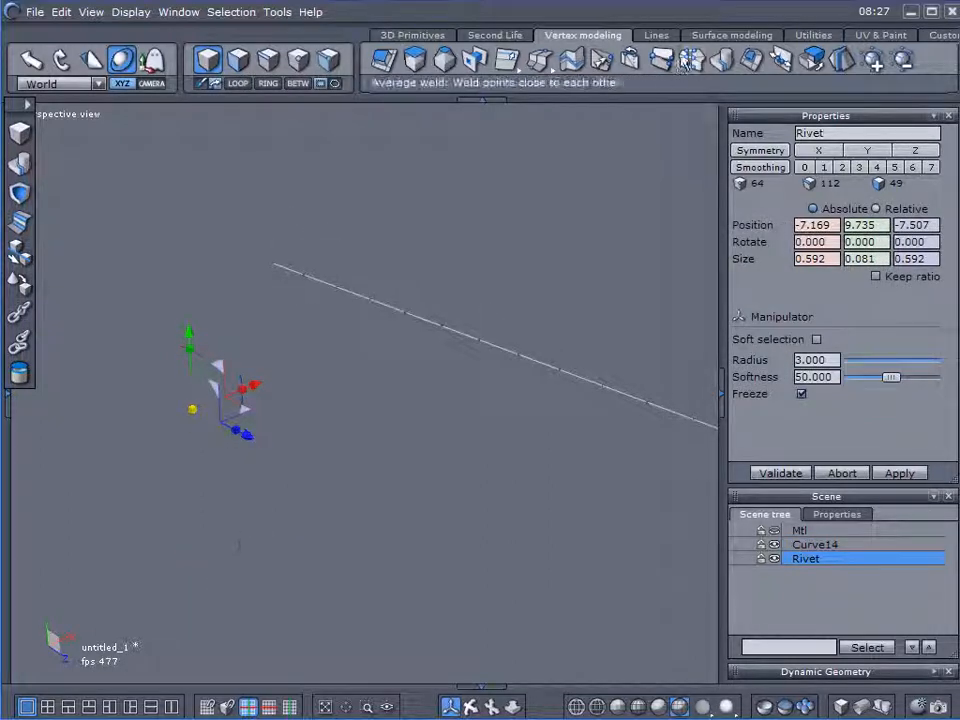
left_click(710, 37)
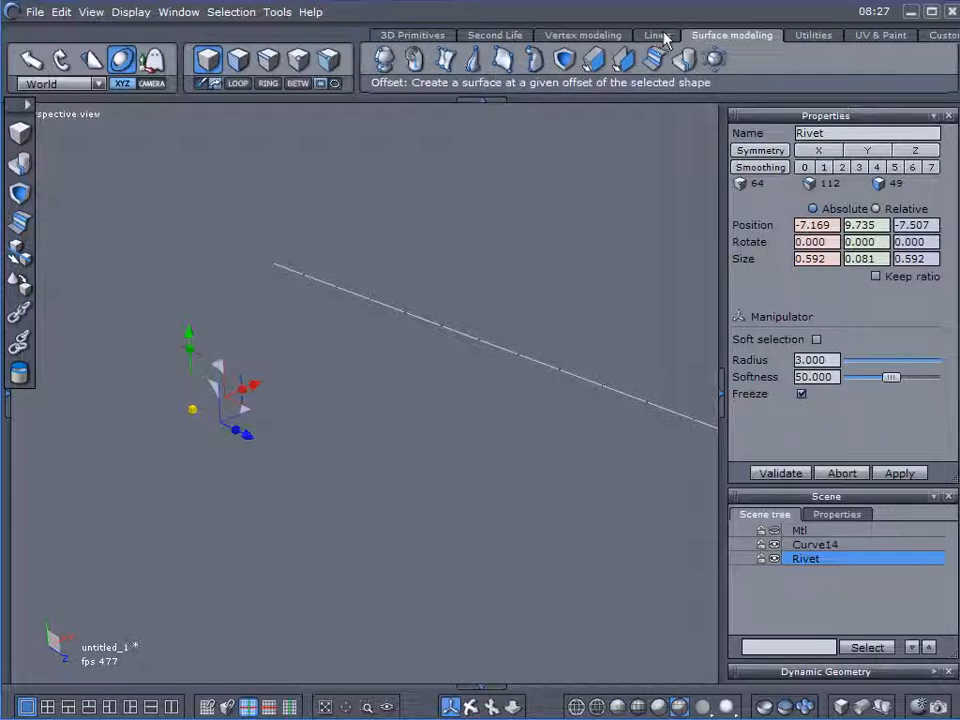
left_click(808, 36)
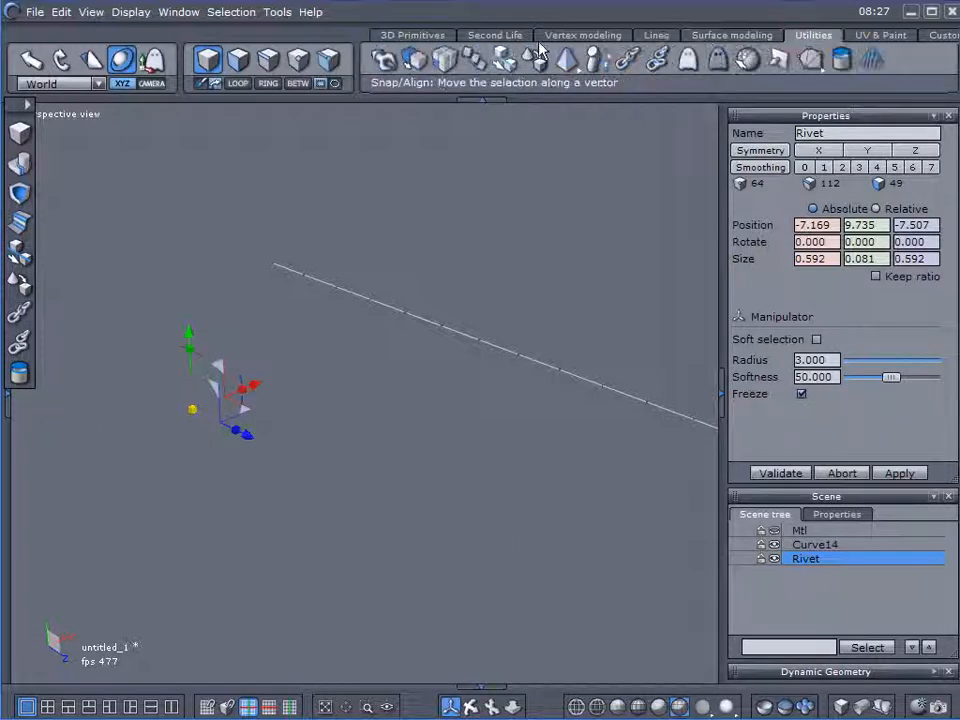
left_click(481, 66)
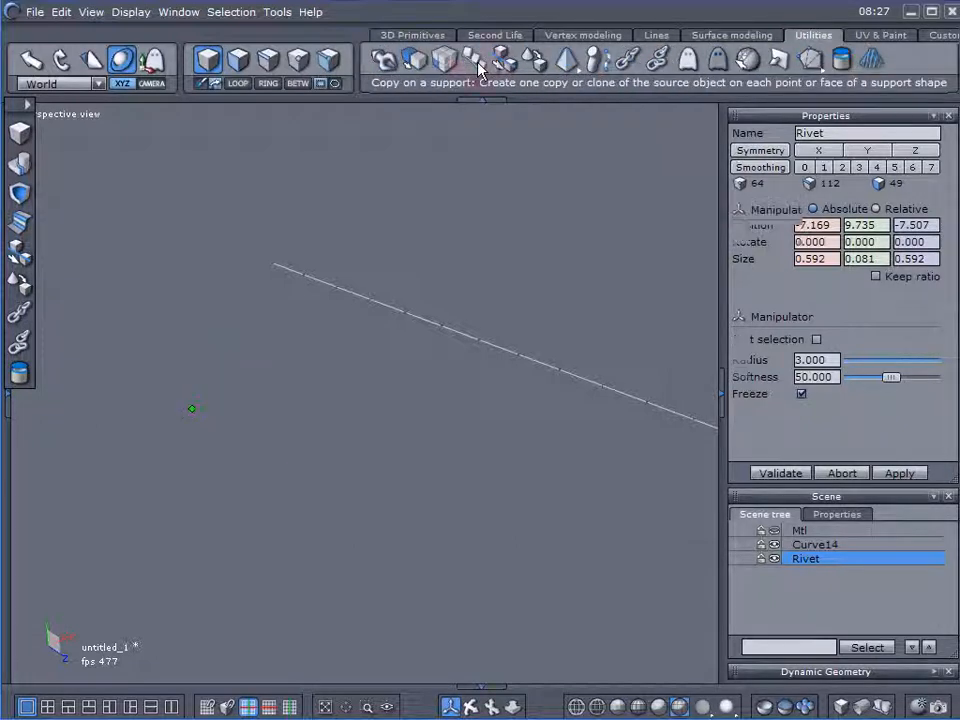
middle_click_drag(514, 286, 416, 290)
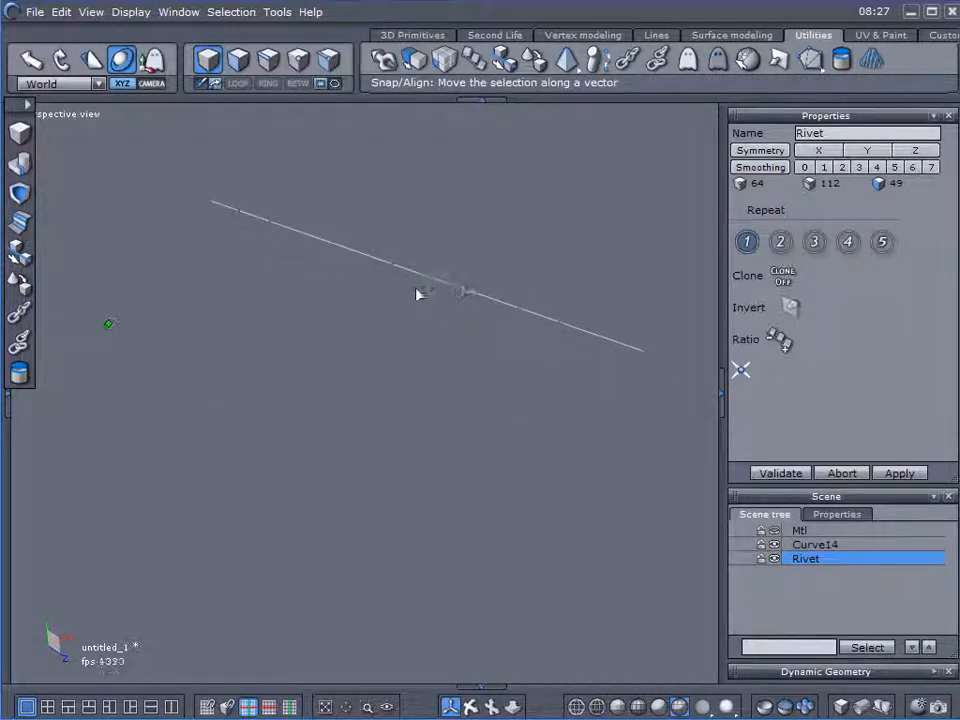
left_click(466, 293)
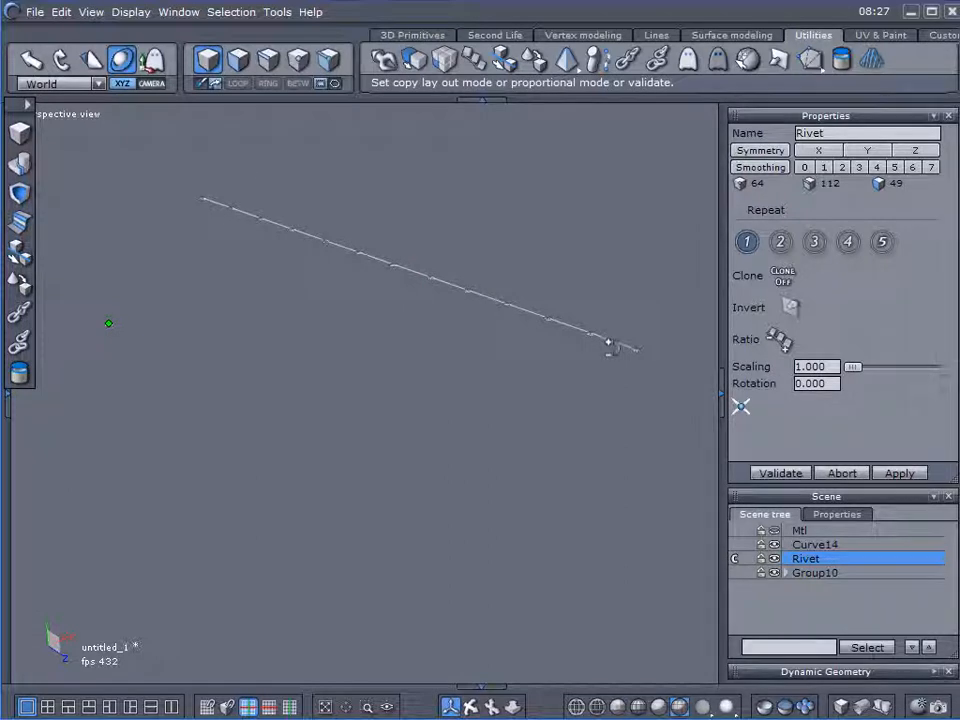
- Preview copy layouts 3, 4 and 5 for the rivets, return to layout 1 and validate the copies
right_click_drag(336, 338, 350, 428)
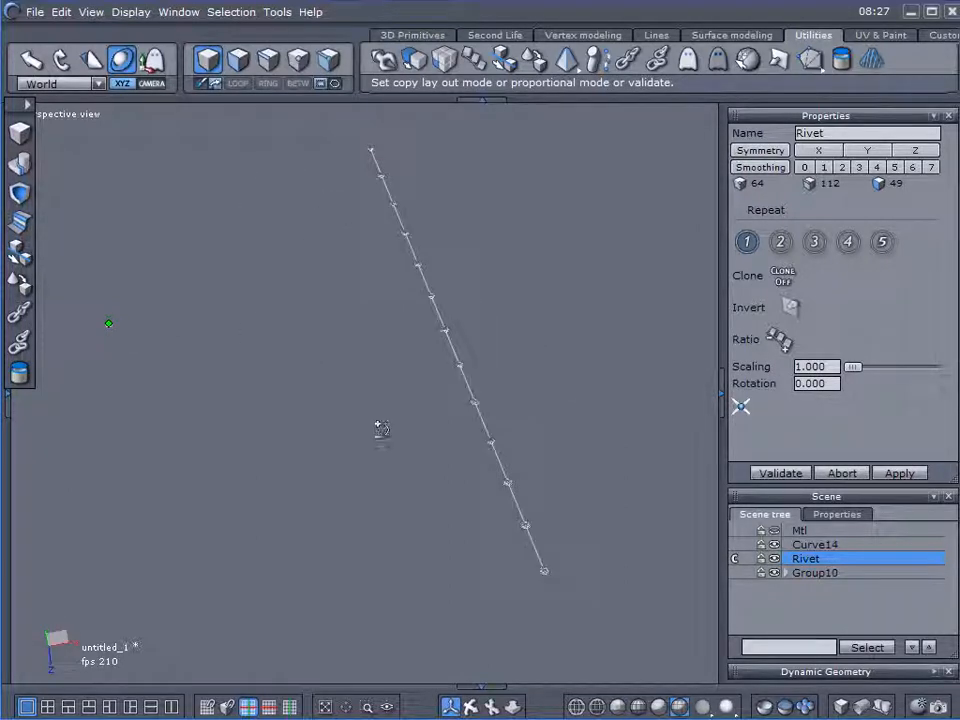
scroll(485, 440, "up", 5)
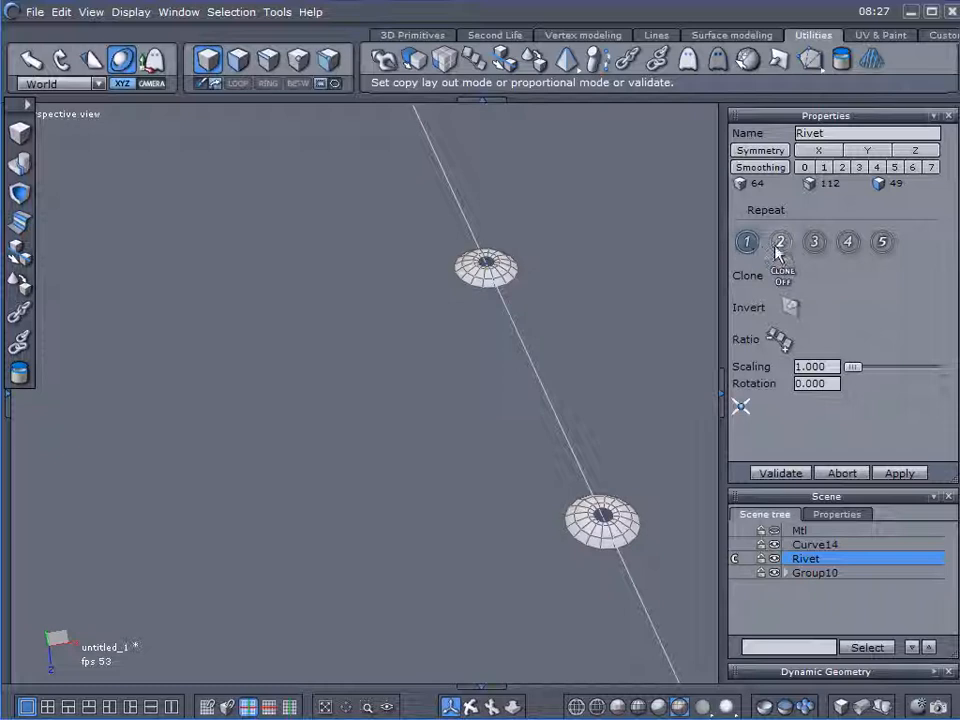
left_click(817, 247)
left_click(850, 244)
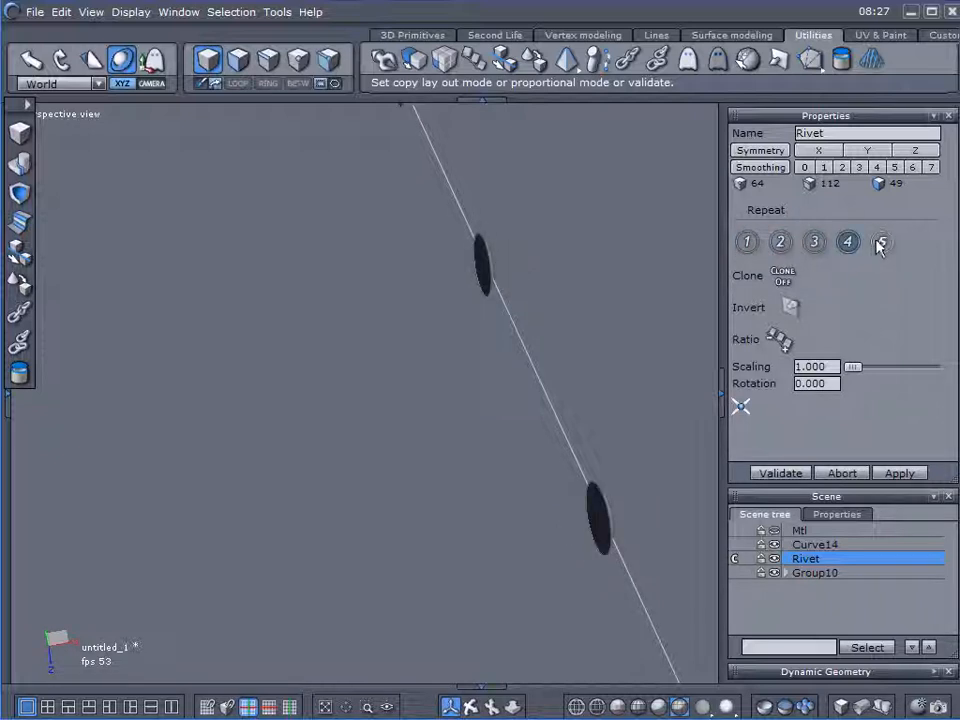
left_click(880, 243)
left_click(748, 243)
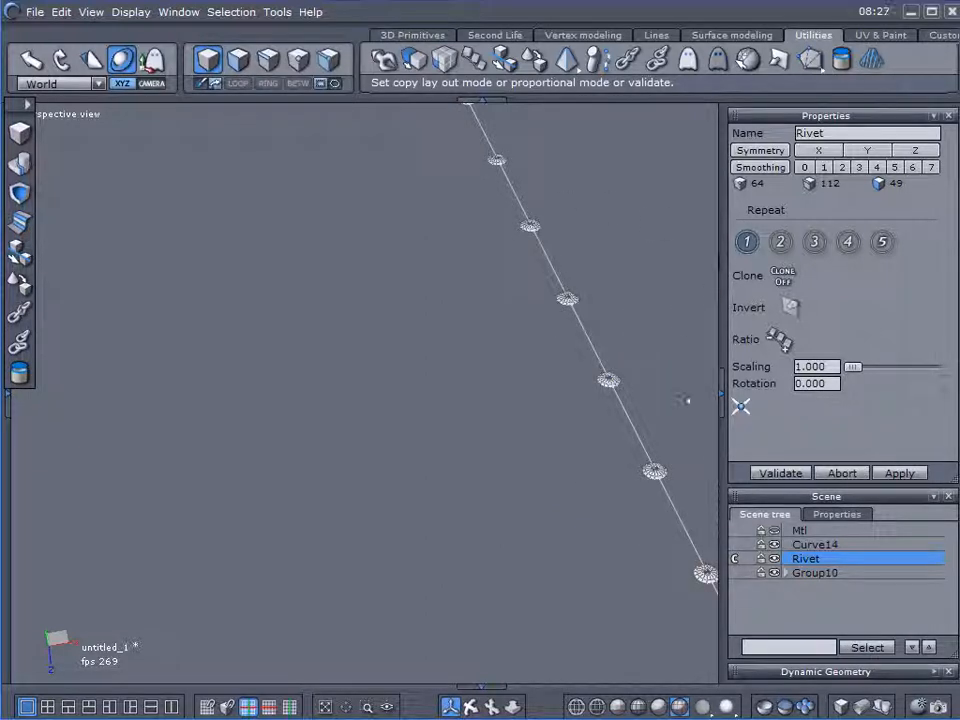
left_click(768, 476)
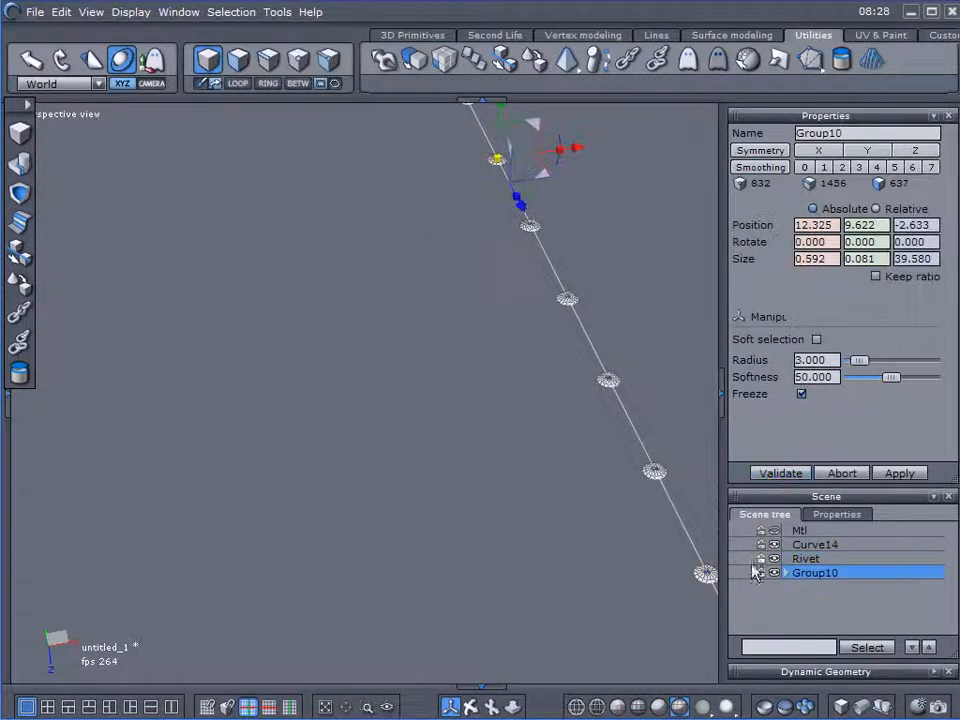
- Unhide the Mtl surface and move the rivet row Group10 inward along X to about 11.28
left_click(775, 531)
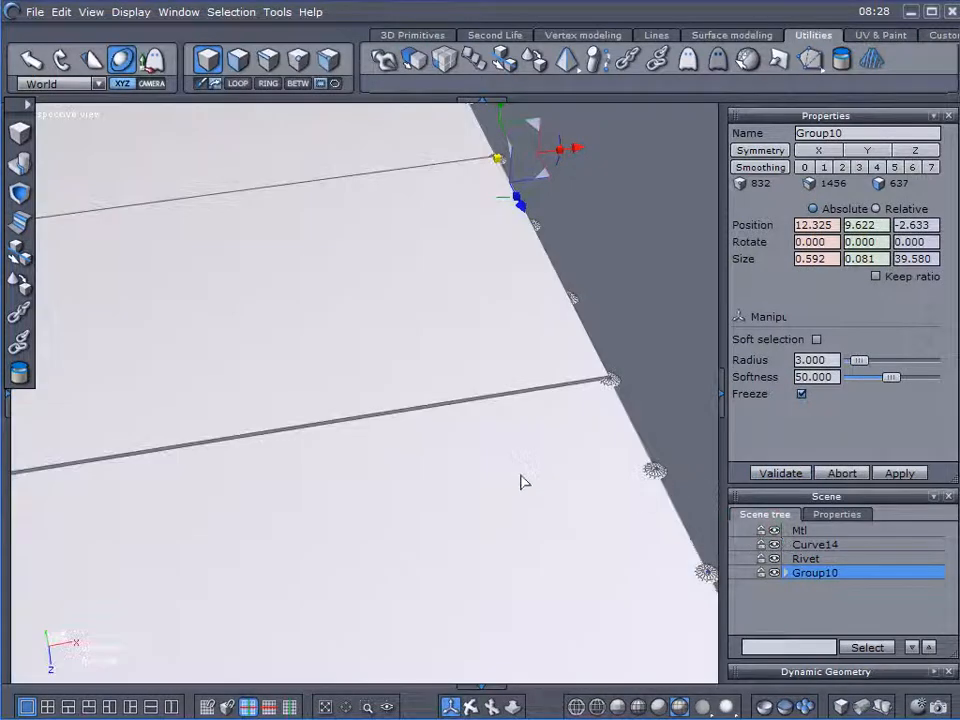
scroll(521, 480, "down", 2)
middle_click_drag(468, 480, 398, 436)
left_click_drag(590, 263, 568, 259)
middle_click_drag(561, 261, 469, 294)
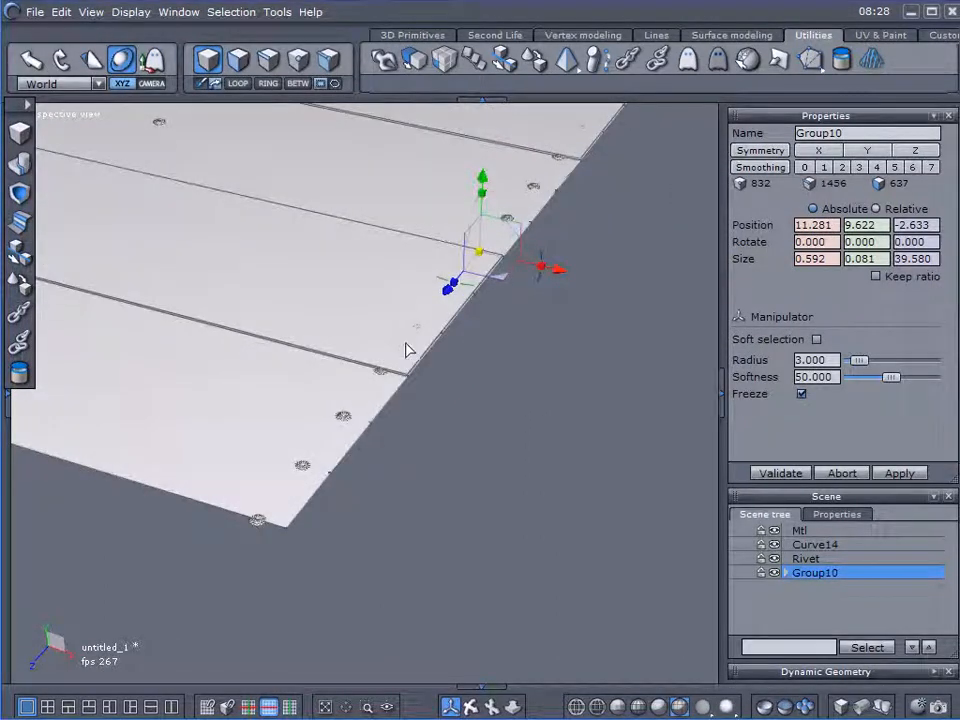
middle_click_drag(435, 360, 597, 333)
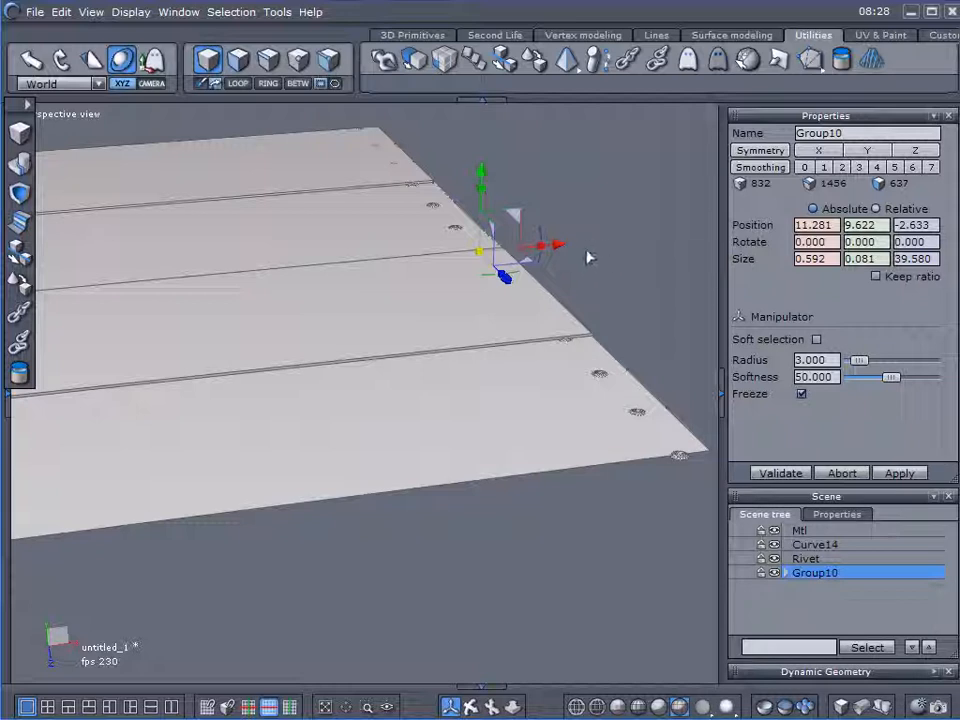
- Move the rivet row Group10 off the plank surface to about X 15.52 and delete it
left_click_drag(562, 247, 654, 280)
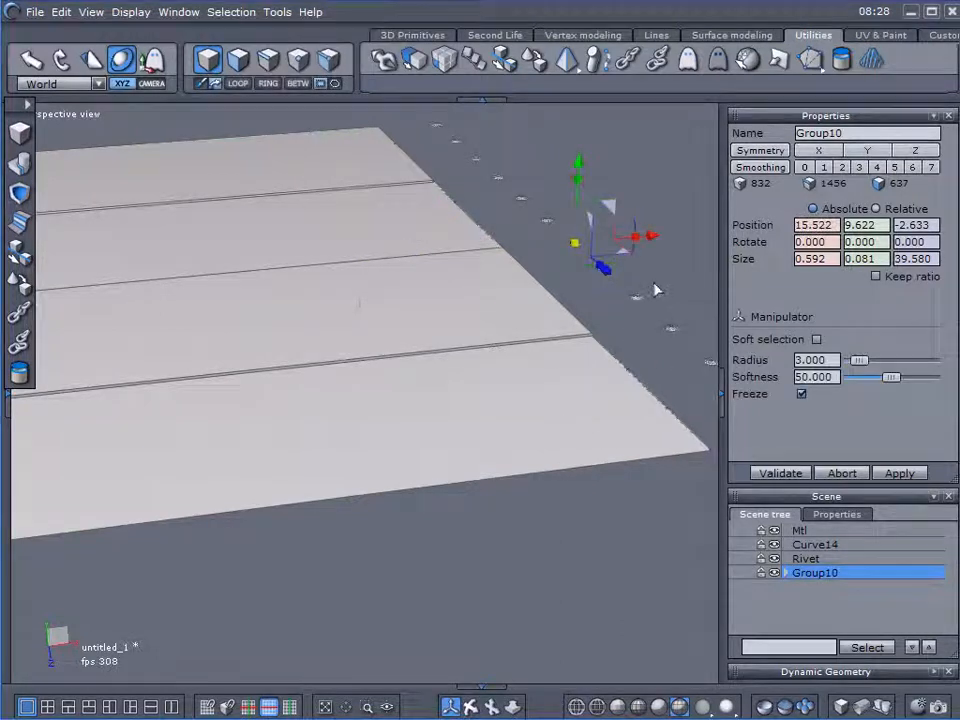
scroll(580, 436, "down", 3)
left_click_drag(581, 443, 538, 498, "alt")
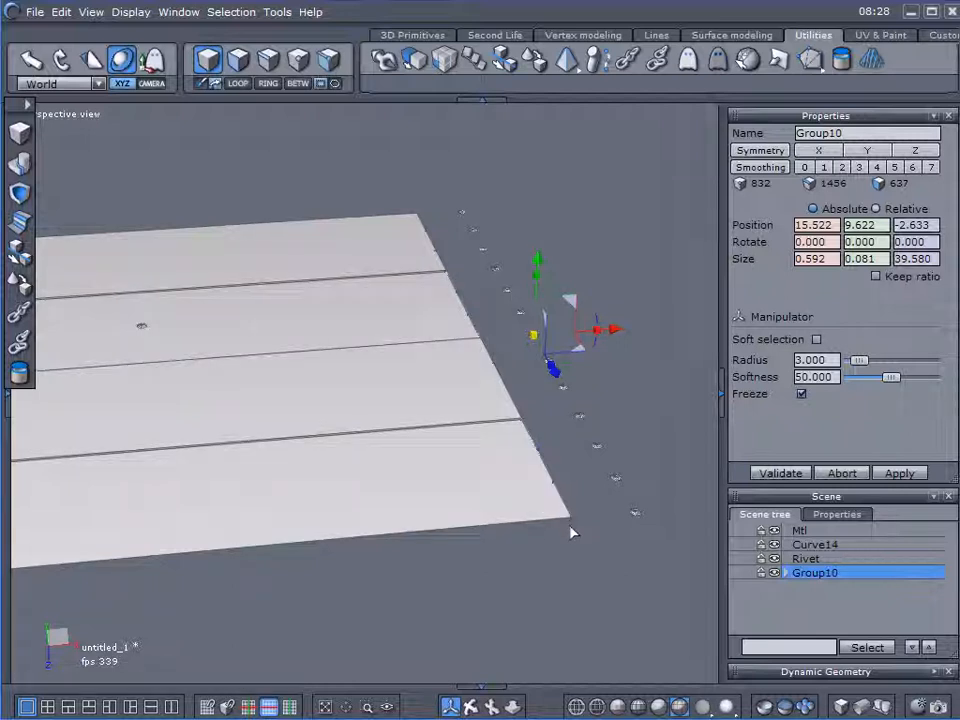
key("Delete")
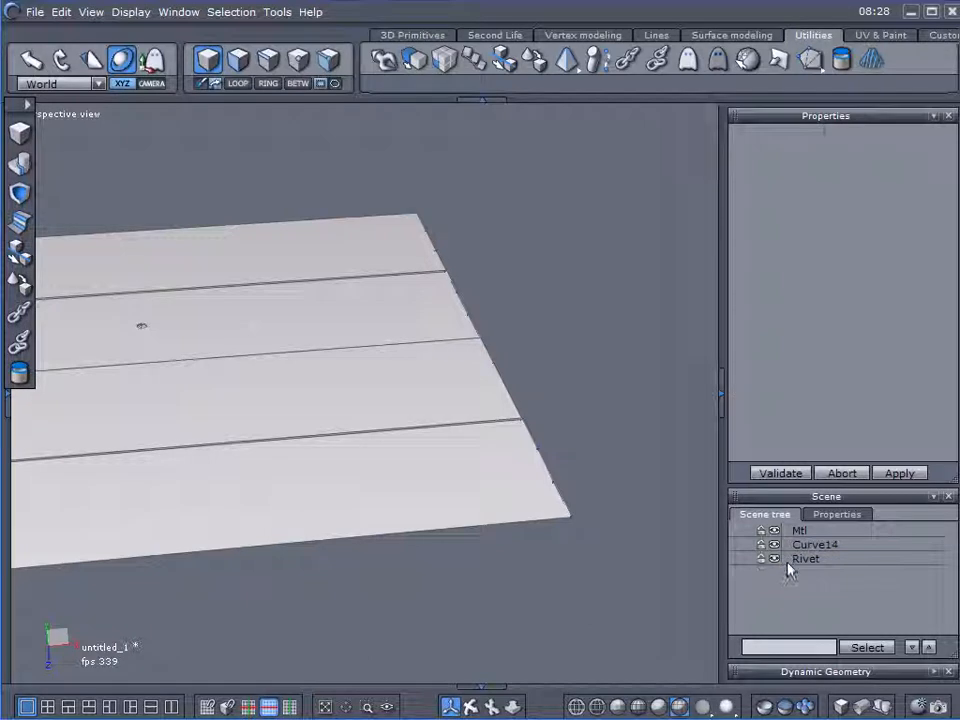
- Raise Curve14 above the surface edge to about Y 13.57 and delete it
left_click(800, 545)
left_click_drag(489, 272, 482, 201)
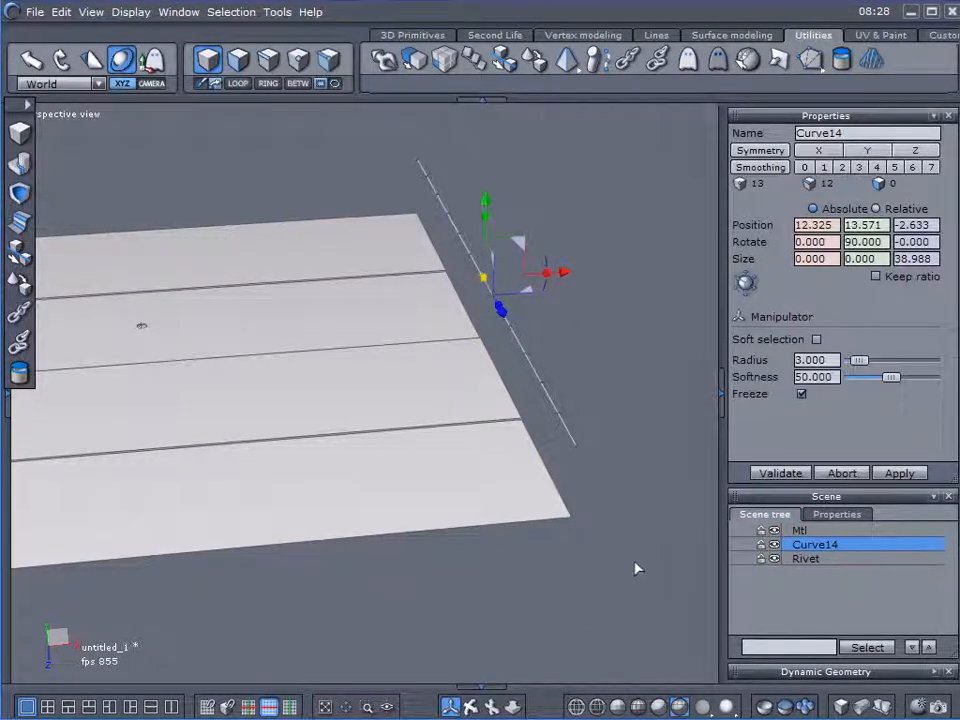
key("Delete")
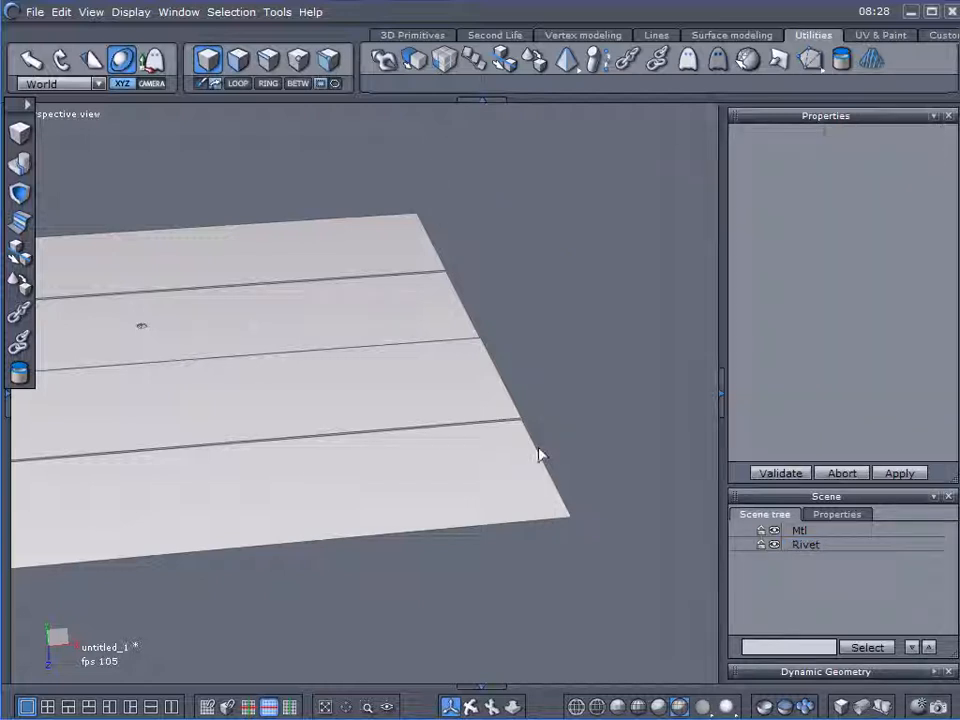
- Try to loop-select the outer boundary edges of the Mtl surface in edge mode, inspect the stepped side, and clear the selection
left_click(799, 530)
middle_click_drag(401, 534, 425, 409)
left_click(266, 69)
left_click(305, 490)
left_click(238, 83)
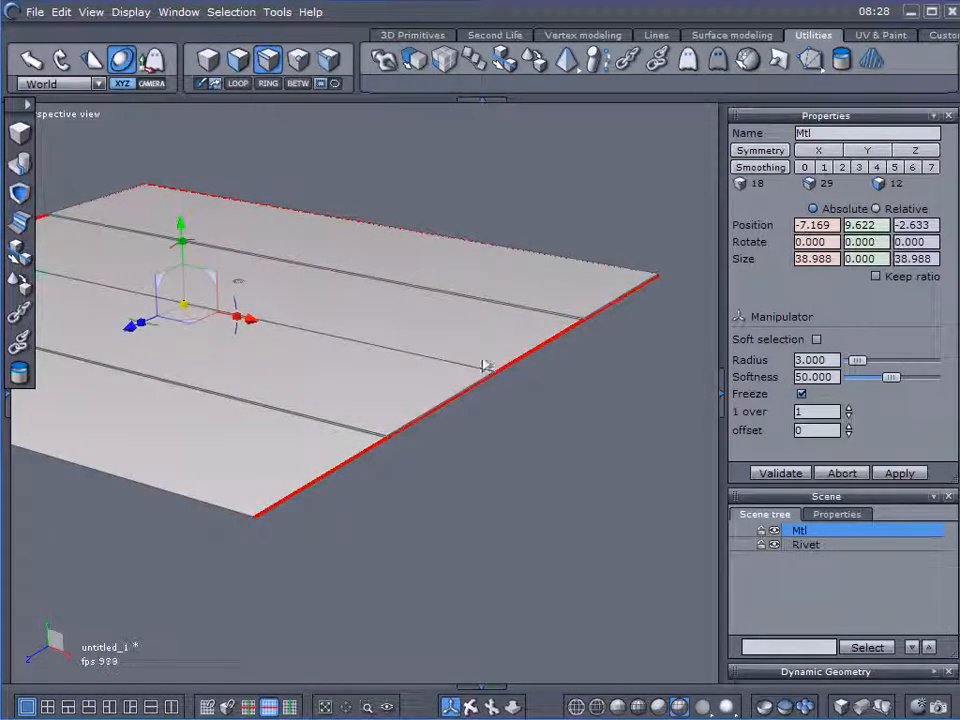
scroll(474, 368, "up", 3)
scroll(349, 502, "up", 2)
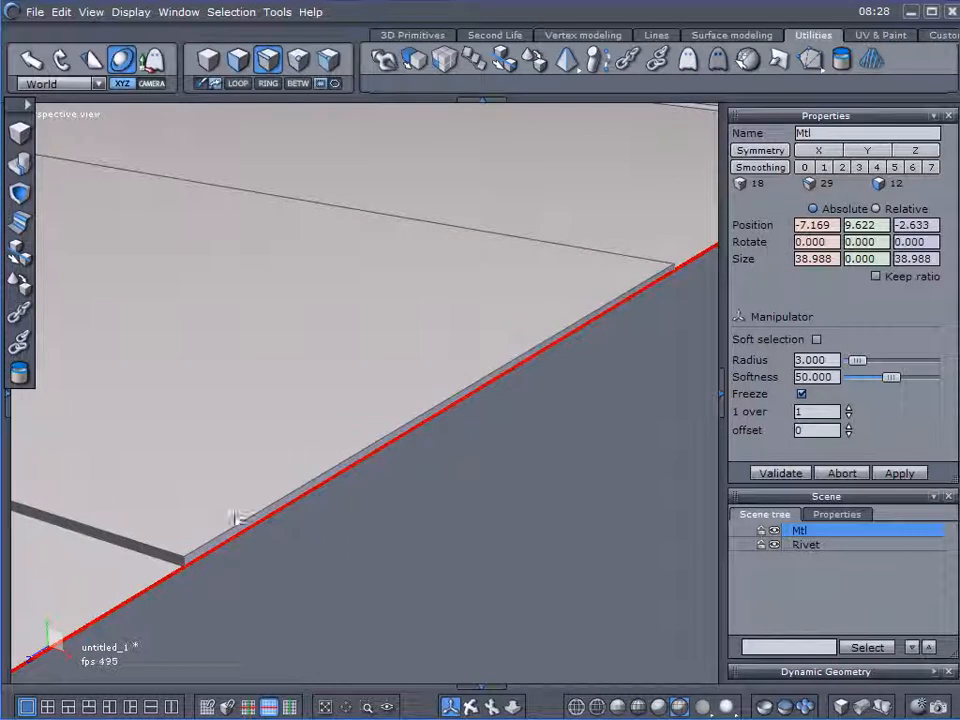
right_click_drag(349, 568, 405, 518)
middle_click_drag(570, 245, 420, 313)
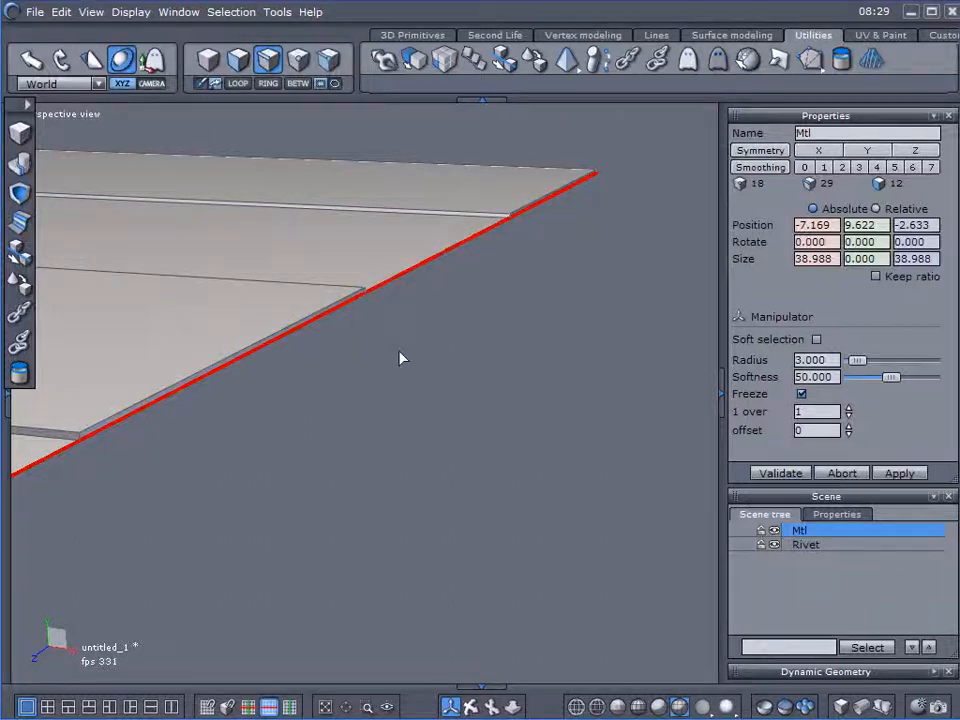
scroll(512, 321, "up", 3)
middle_click_drag(530, 305, 505, 309)
left_click(508, 377)
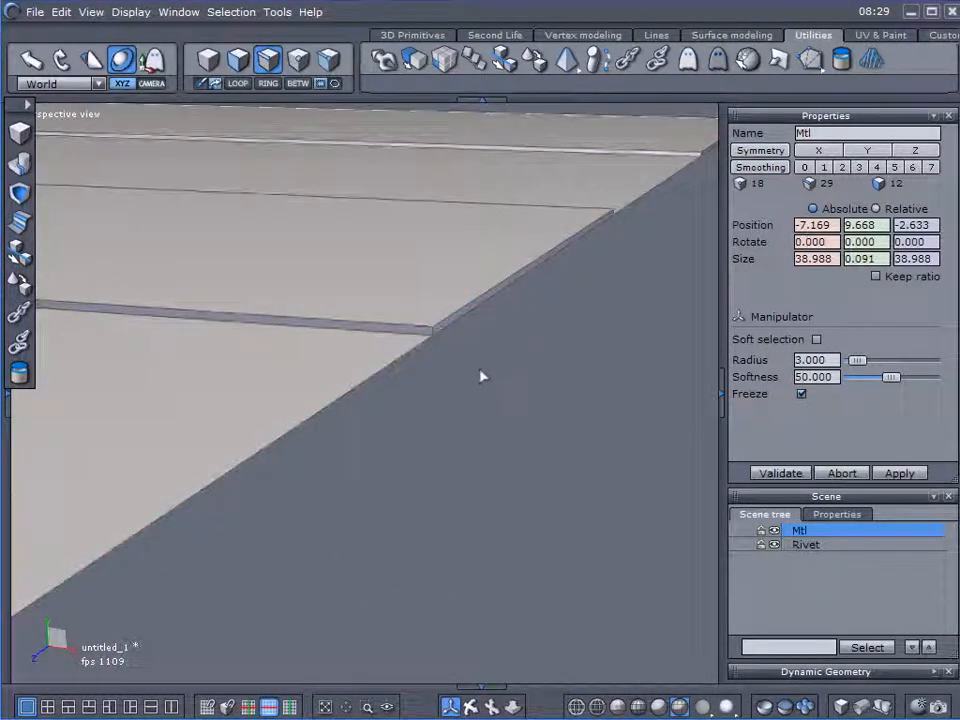
- Select the edges along the stepped side of Mtl at X 12.325, covering the first two strips and the riser between them
left_click(395, 413)
left_click(354, 399)
left_click_drag(497, 433, 395, 322)
left_click(452, 321, "shift")
middle_click_drag(572, 305, 174, 473)
scroll(173, 474, "up", 1)
scroll(174, 475, "down", 1)
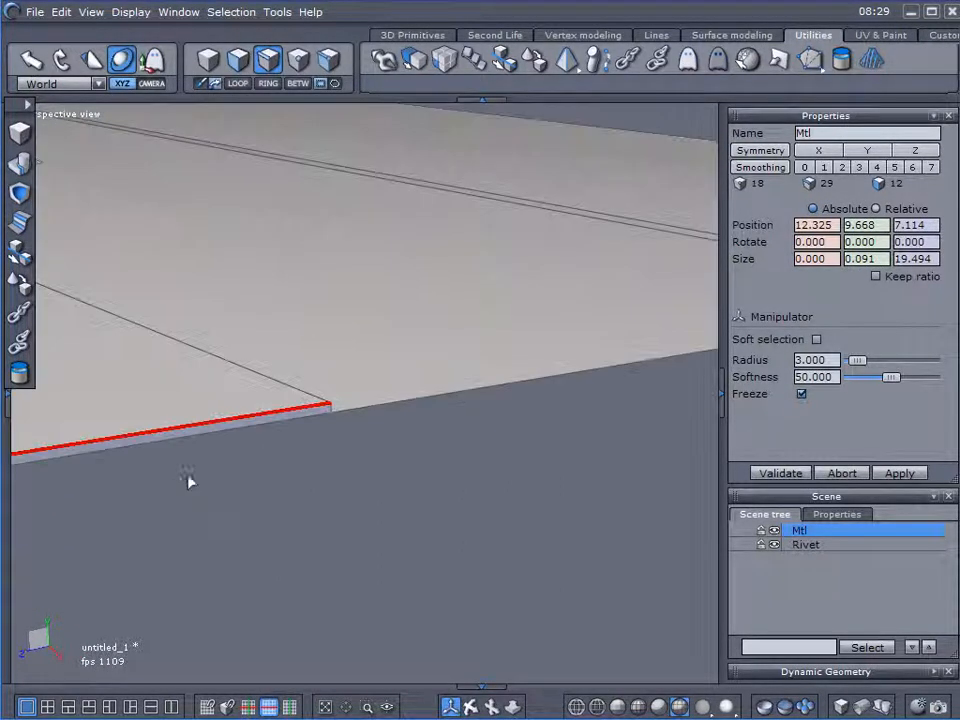
- Extend the edge selection along the same side of Mtl across the remaining risers and two strips to the far corner
left_click_drag(244, 509, 376, 382)
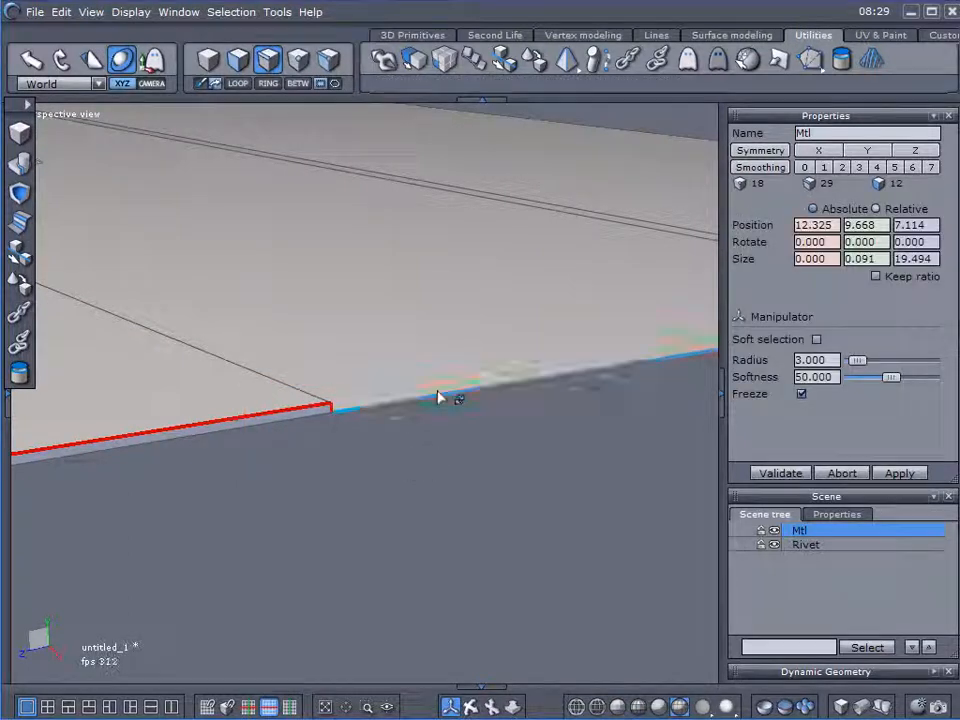
middle_click_drag(437, 435, 194, 434)
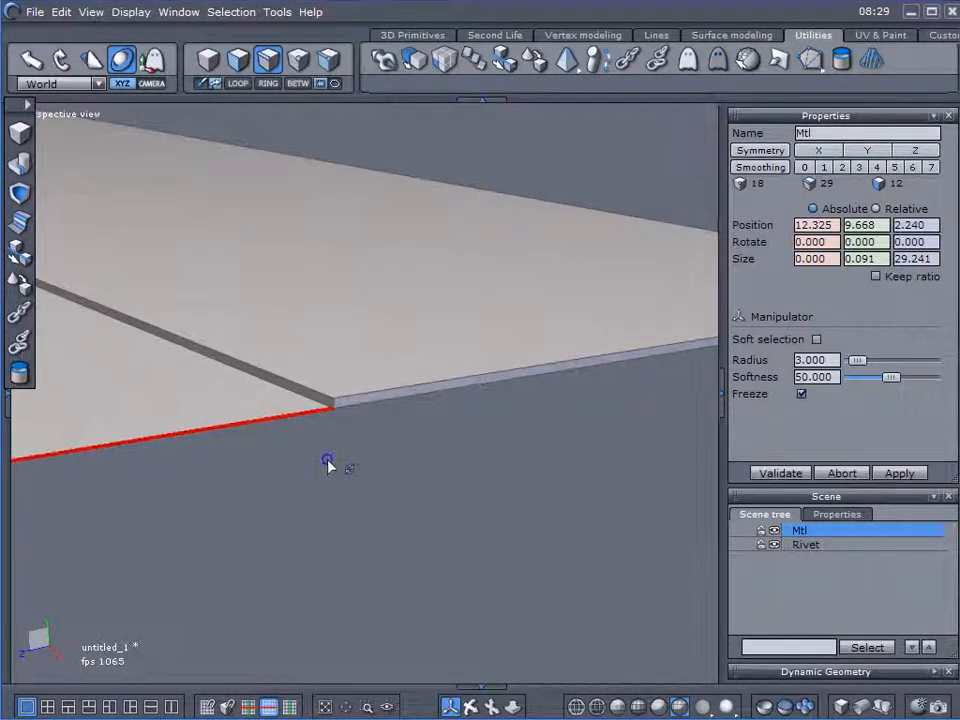
left_click(398, 394, "shift")
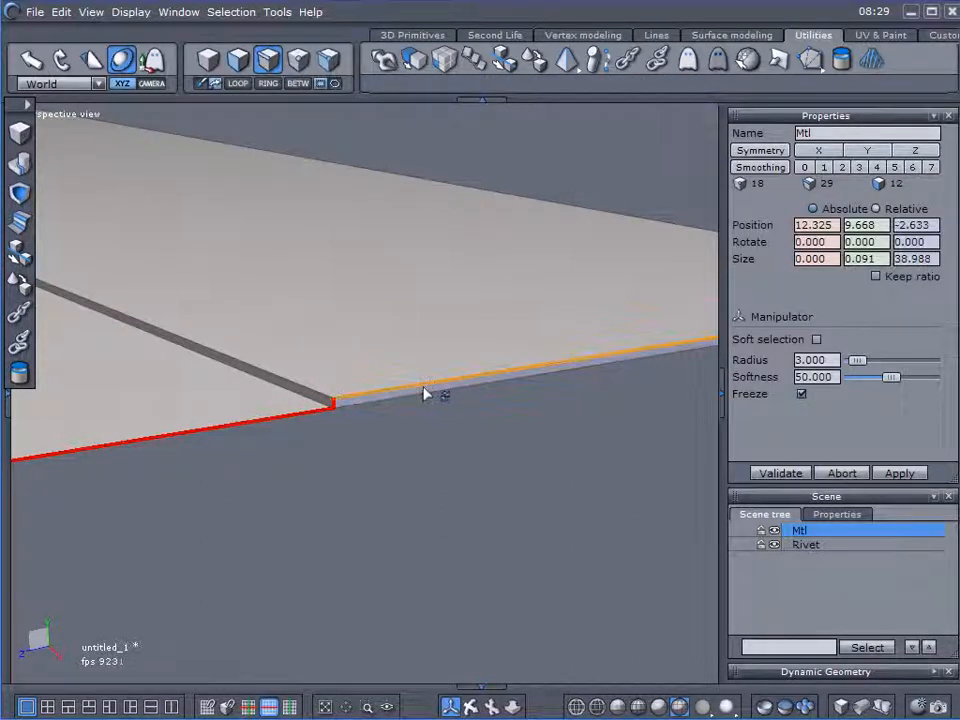
middle_click_drag(489, 467, 306, 456)
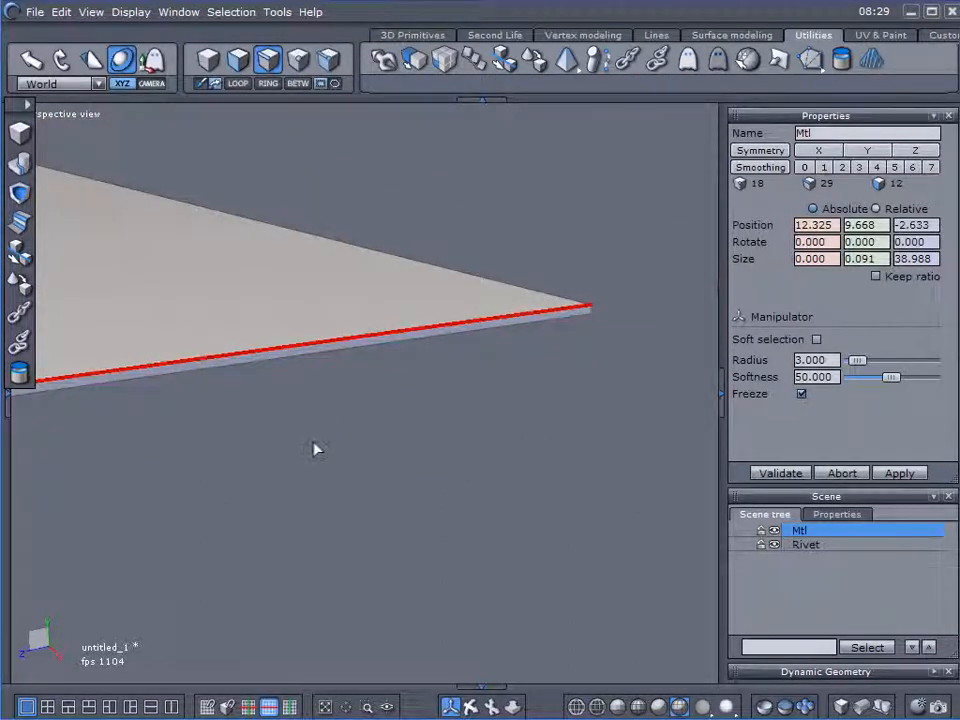
scroll(315, 449, "down", 4)
middle_click_drag(242, 486, 520, 386)
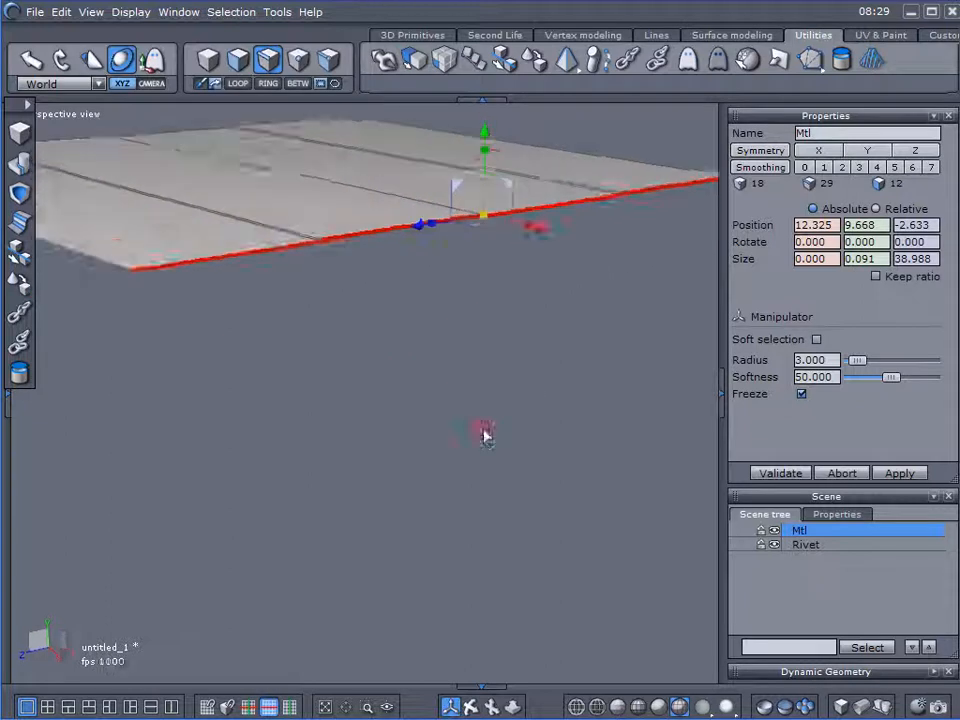
- Extract a curve from the selected side edges of Mtl and raise it above the surface to about Y 16.07
right_click_drag(436, 414, 671, 436)
middle_click_drag(559, 373, 630, 491)
right_click_drag(630, 491, 352, 420)
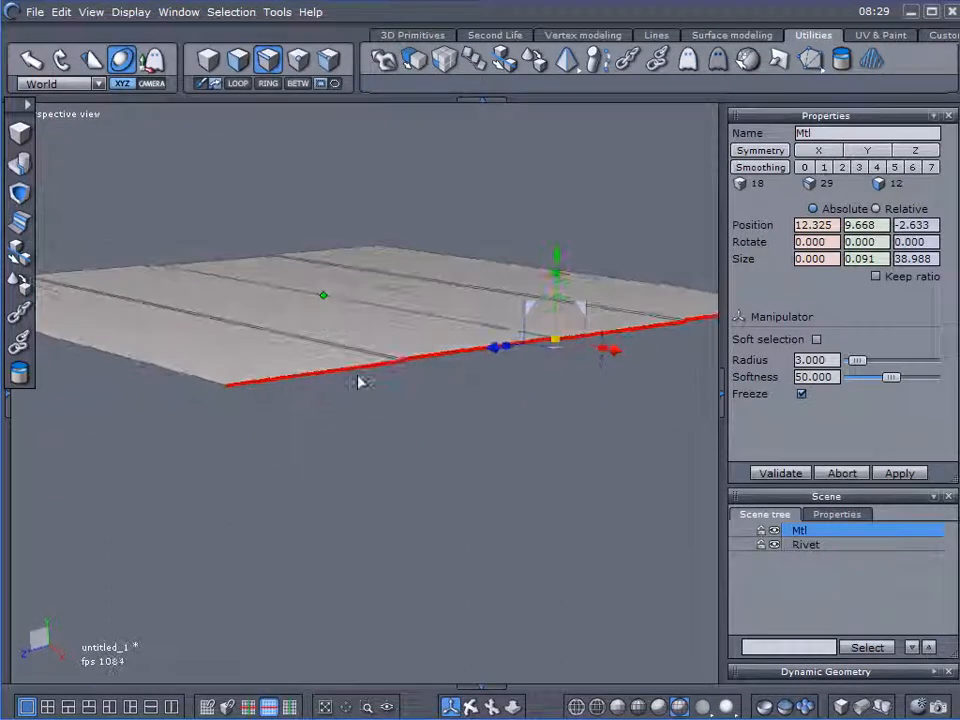
left_click(656, 35)
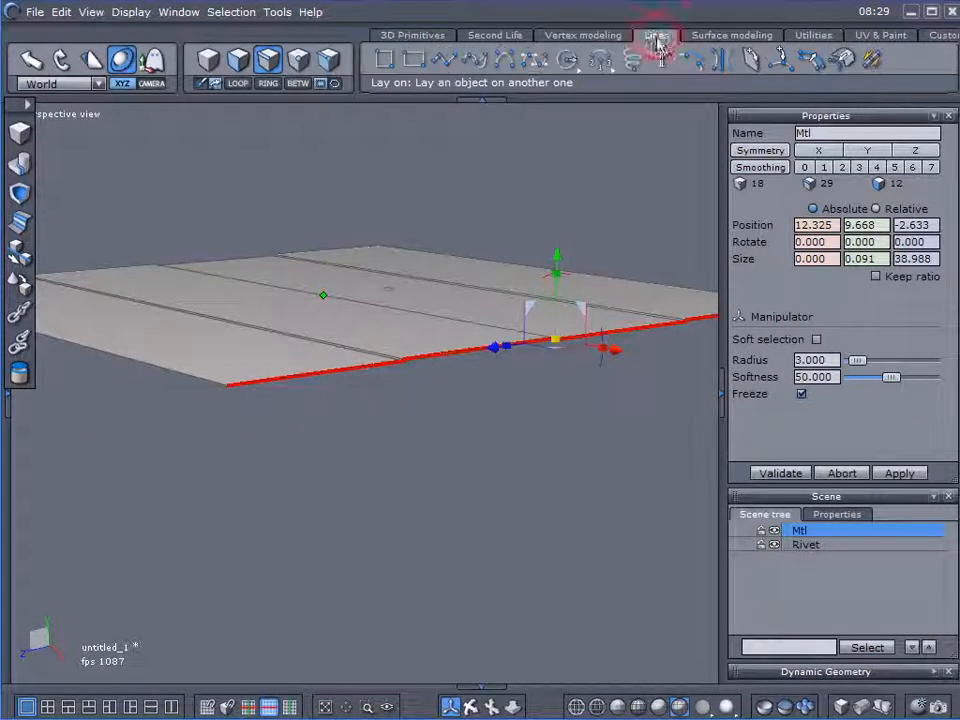
left_click(846, 63)
right_click_drag(438, 489, 351, 482)
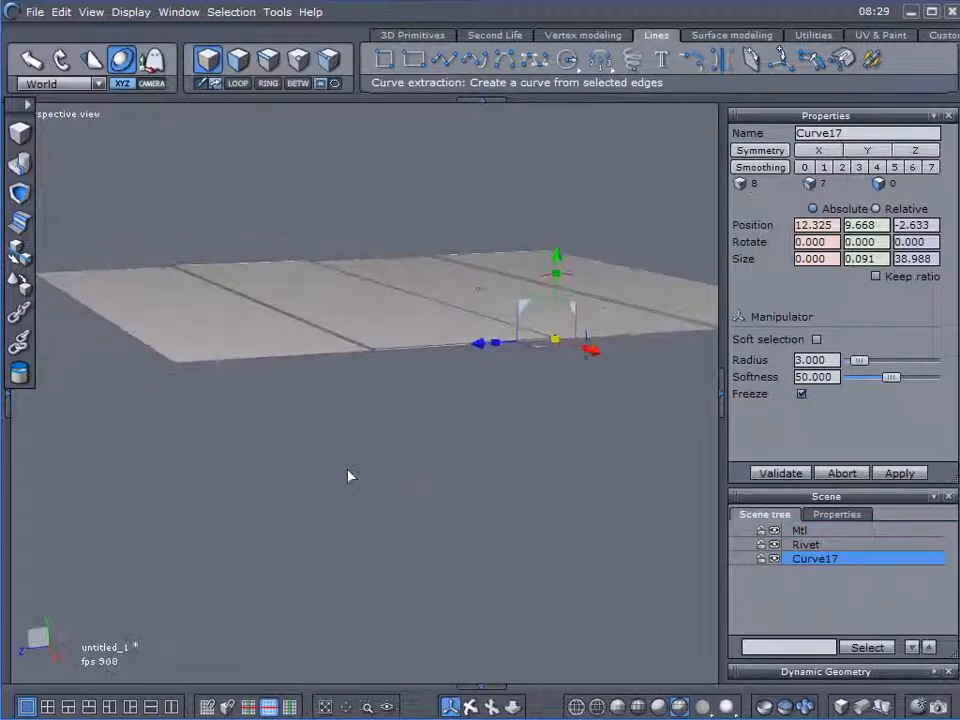
left_click_drag(557, 255, 559, 138)
right_click_drag(422, 227, 371, 317)
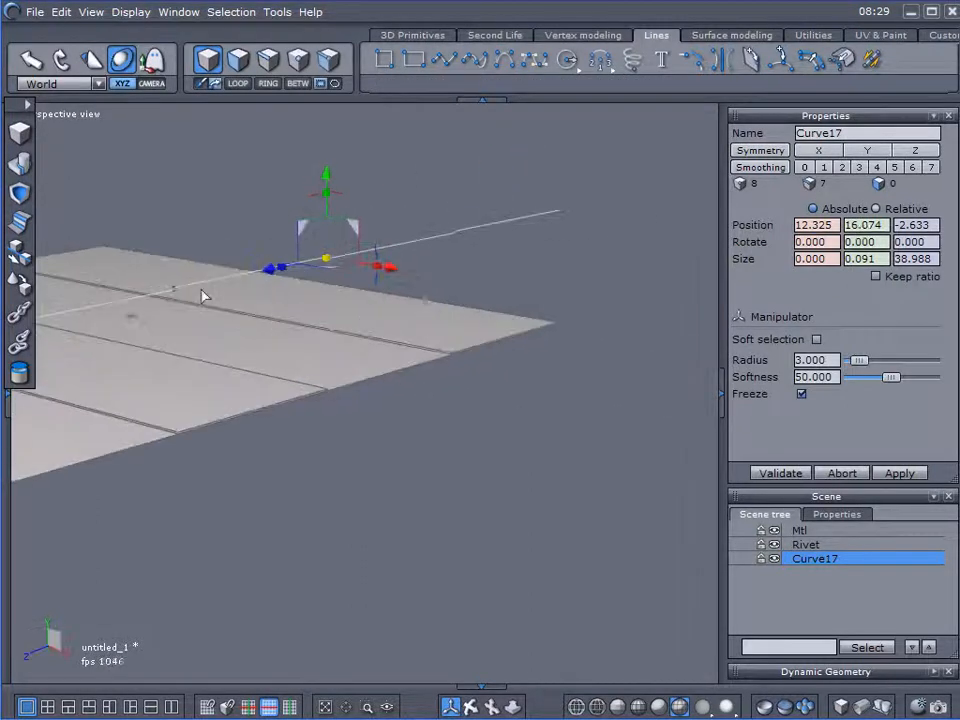
- Inspect the extracted curve at its riser, and try smoothing it with repeated subdivision
scroll(198, 288, "up", 5)
middle_click_drag(190, 290, 297, 271)
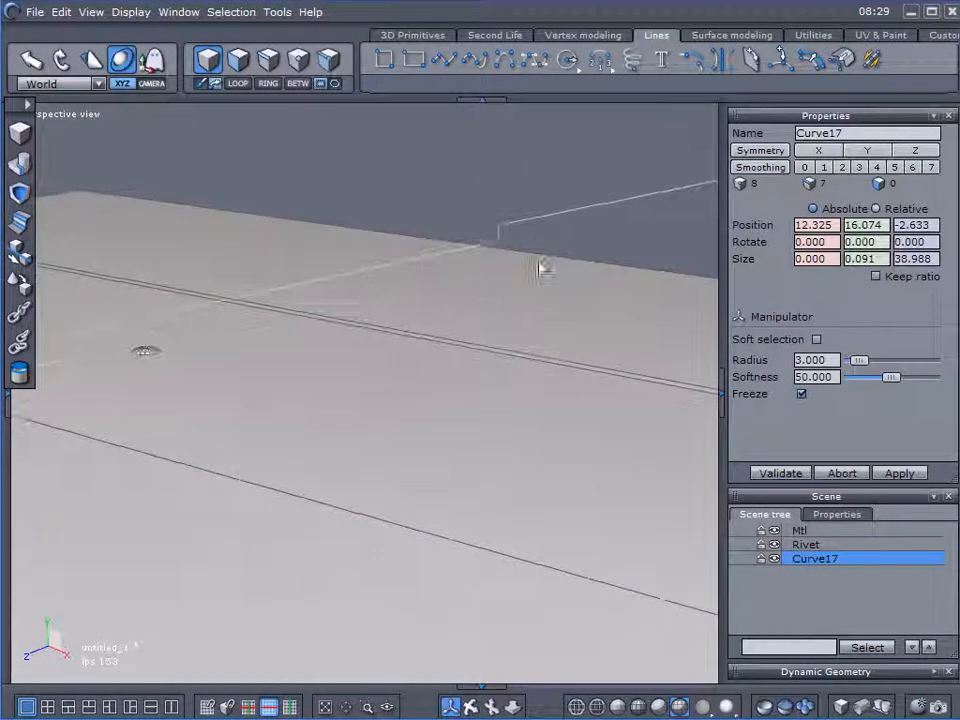
scroll(537, 291, "down", 5)
right_click_drag(538, 289, 446, 371)
left_click(592, 37)
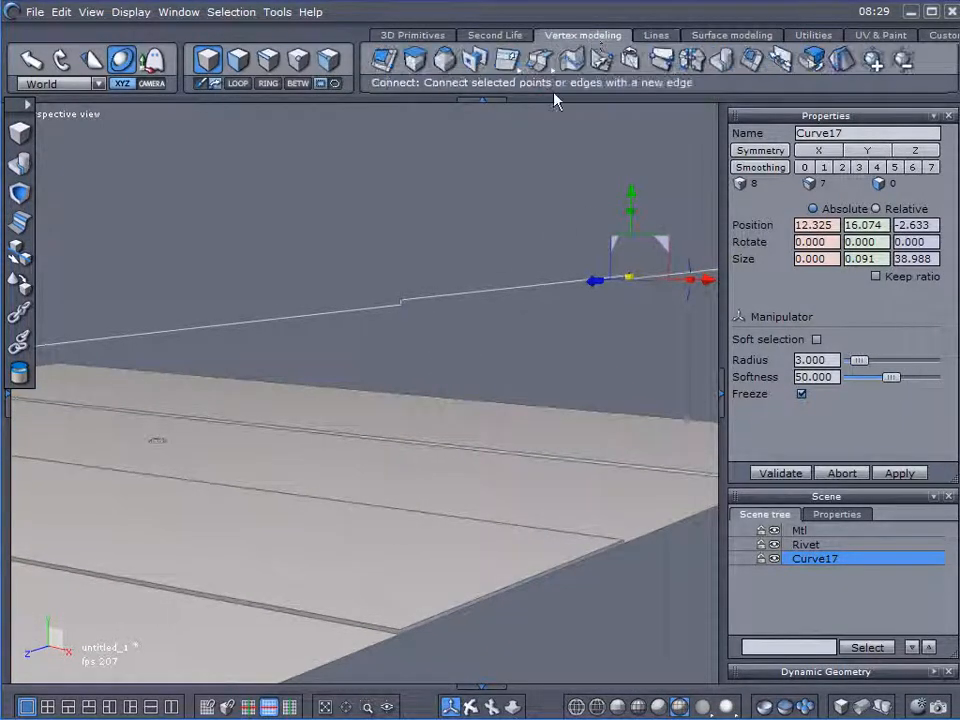
left_click(875, 61)
left_click(875, 61)
left_click(876, 62)
left_click(877, 61)
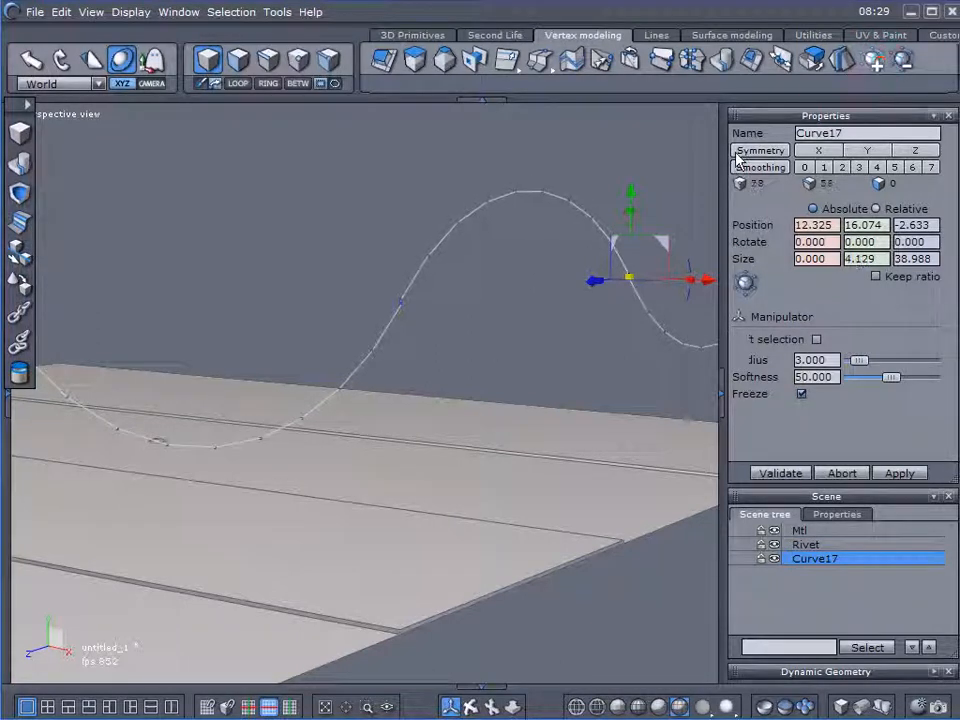
- Review the smoothed curve above the surface and delete it
scroll(535, 333, "down", 3)
middle_click_drag(530, 385, 463, 372)
right_click_drag(463, 372, 506, 378)
key("Delete")
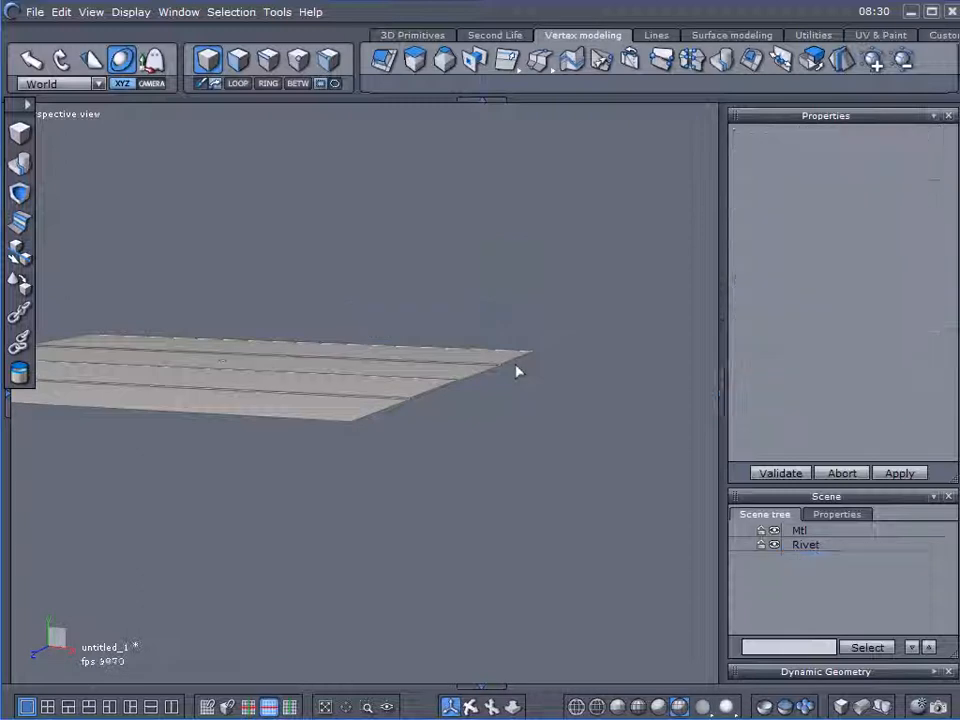
- Select the Rivet and move it along Z to about -11.43, close to the seam of its strip
left_click(790, 545)
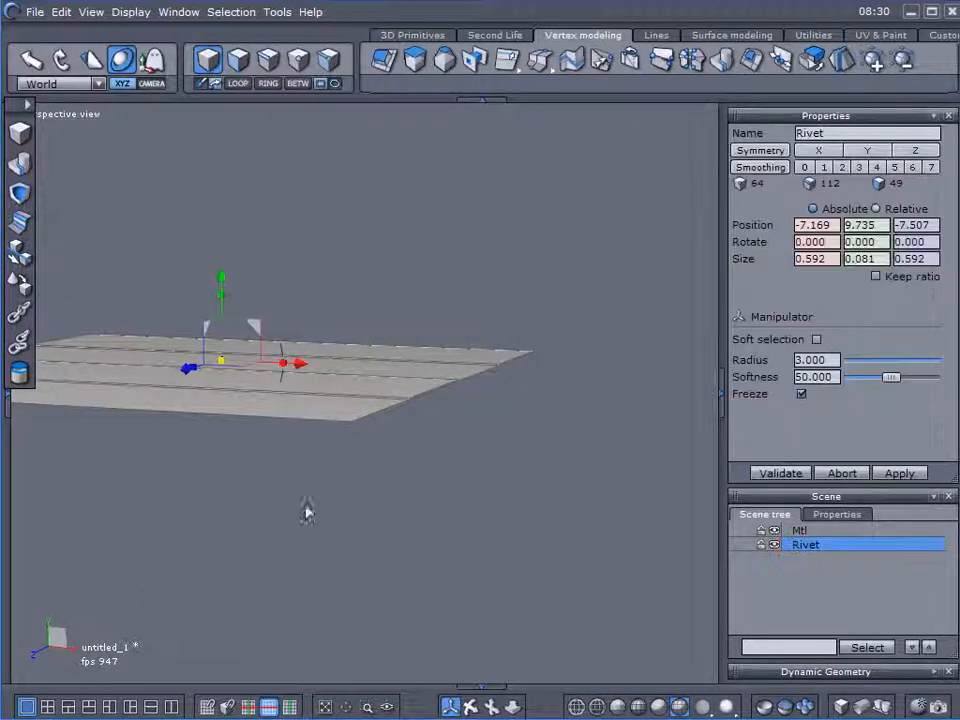
right_click_drag(279, 534, 369, 583)
right_click_drag(283, 476, 368, 502)
right_click_drag(318, 378, 376, 316)
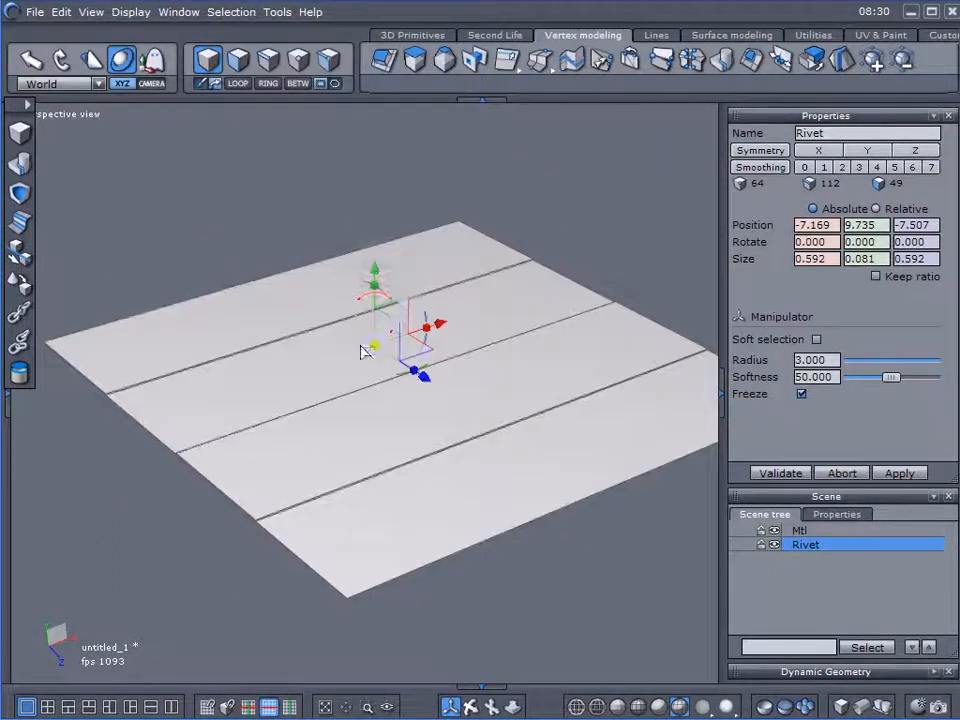
scroll(367, 345, "up", 4)
scroll(371, 362, "down", 1)
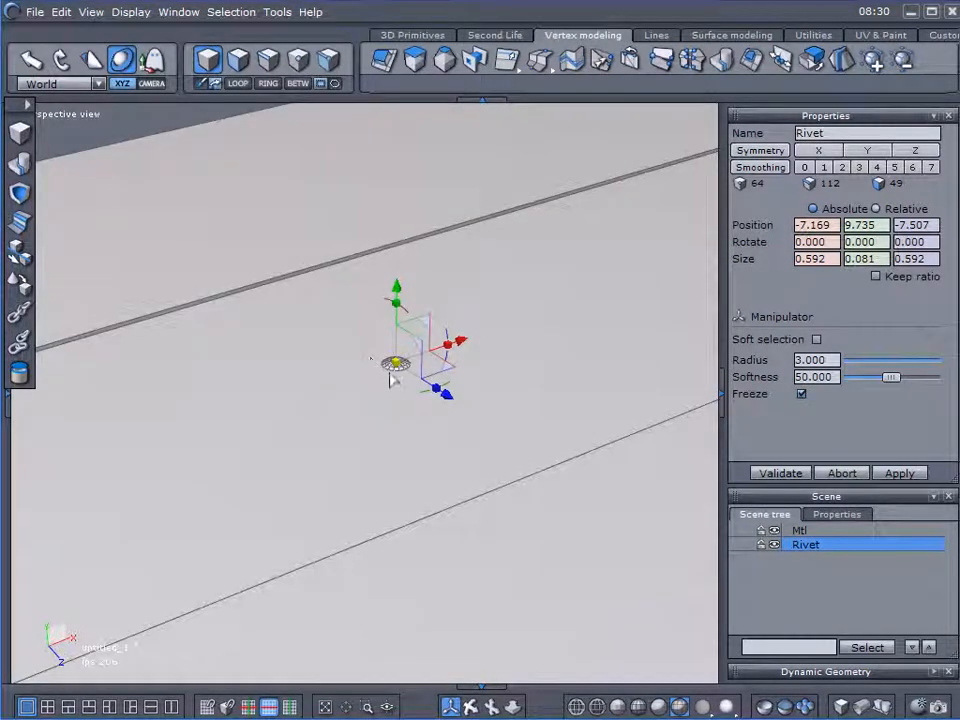
right_click_drag(341, 445, 540, 386)
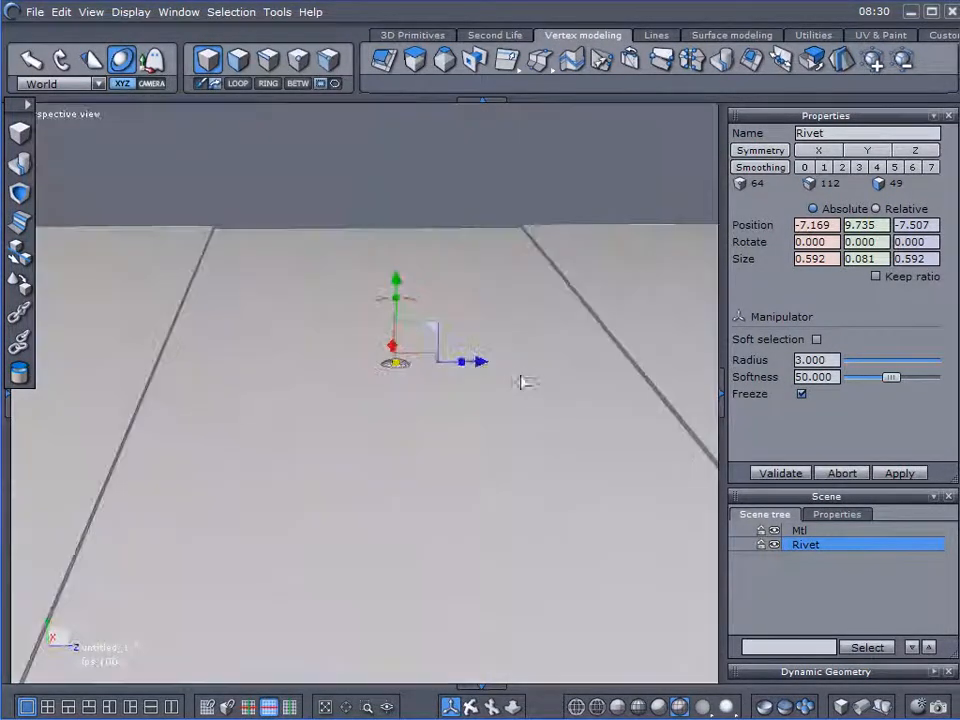
left_click_drag(487, 367, 296, 386)
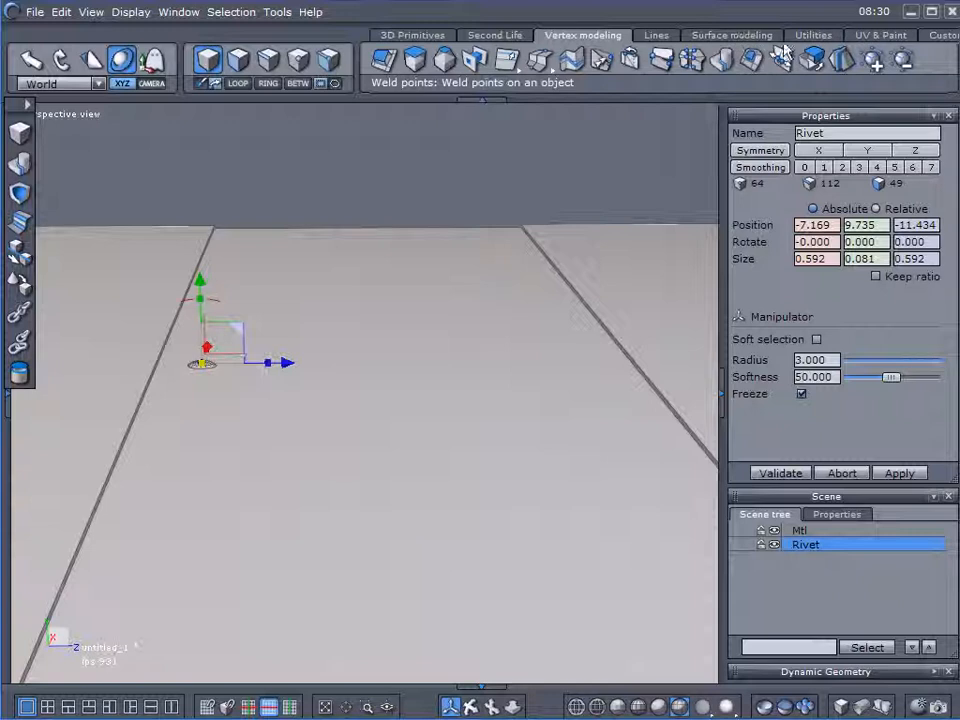
- Start duplicating the Rivet with one copy and increase the copy's X offset to 2.592
left_click(813, 36)
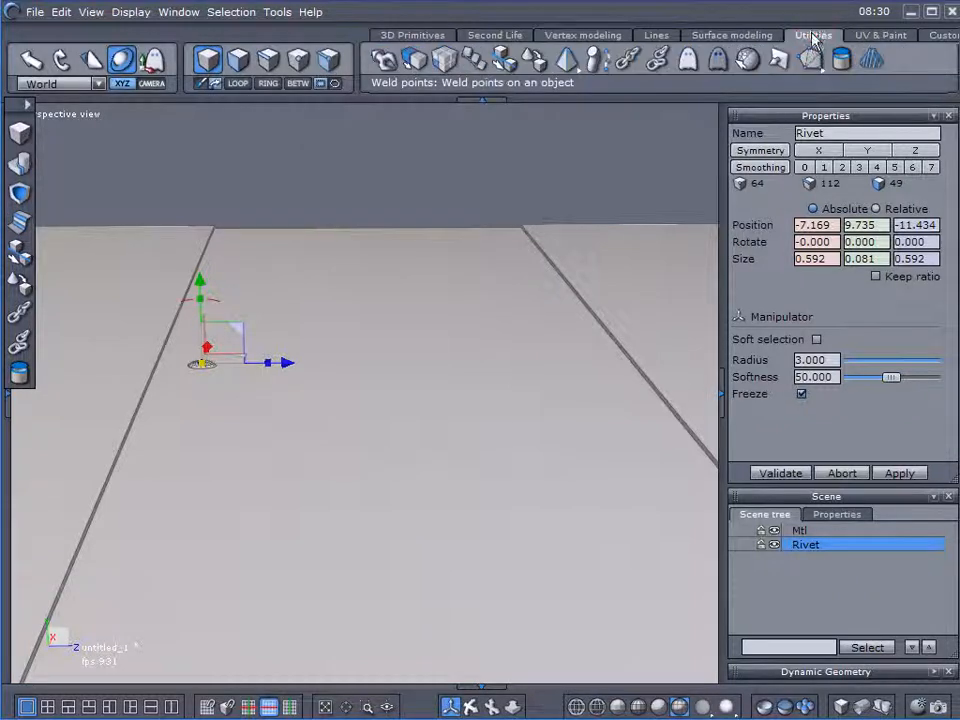
left_click(450, 66)
middle_click_drag(505, 275, 186, 324)
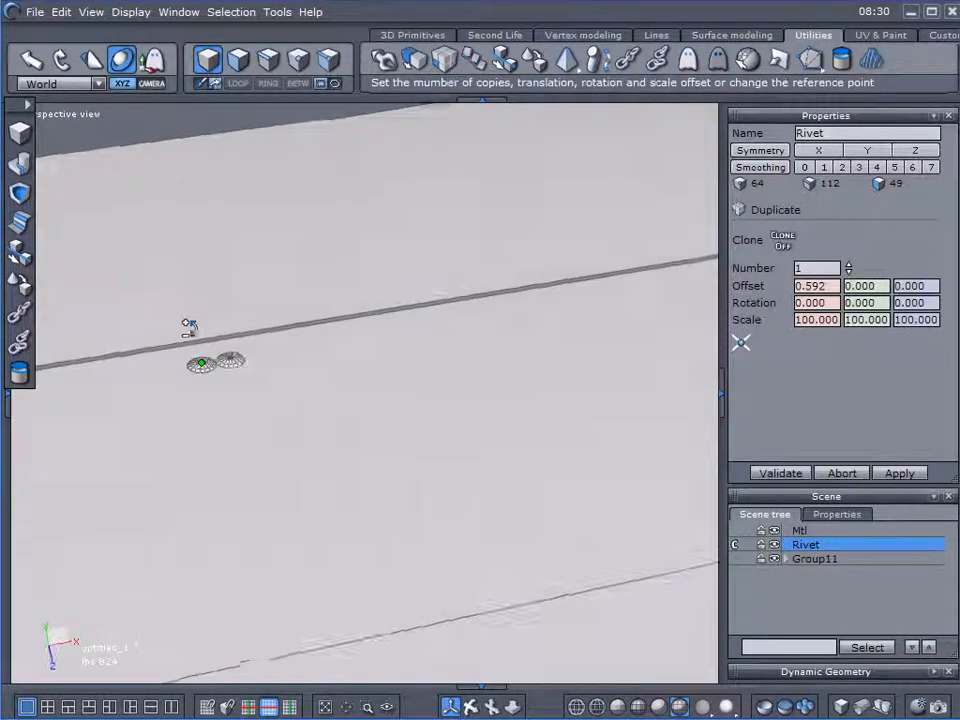
double_click(829, 287)
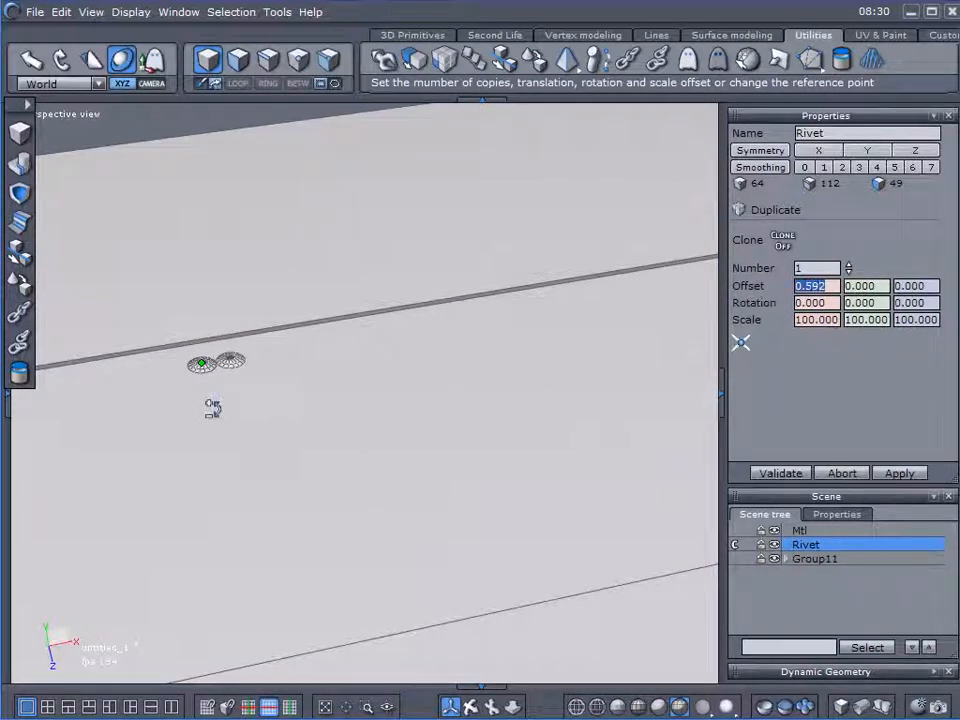
type(".")
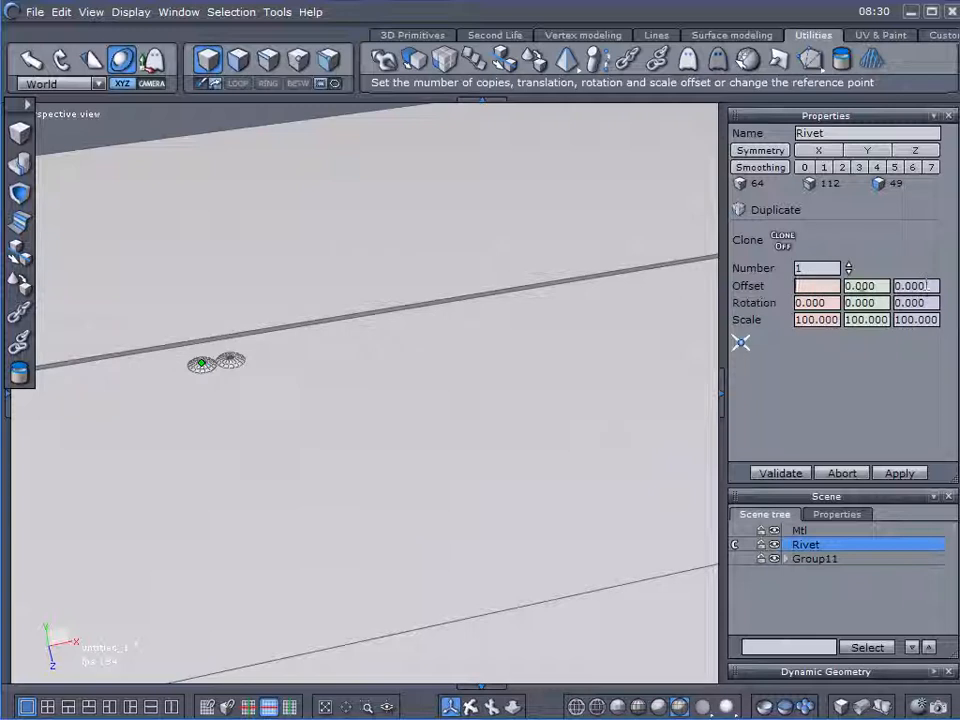
scroll(828, 287, "up", 20)
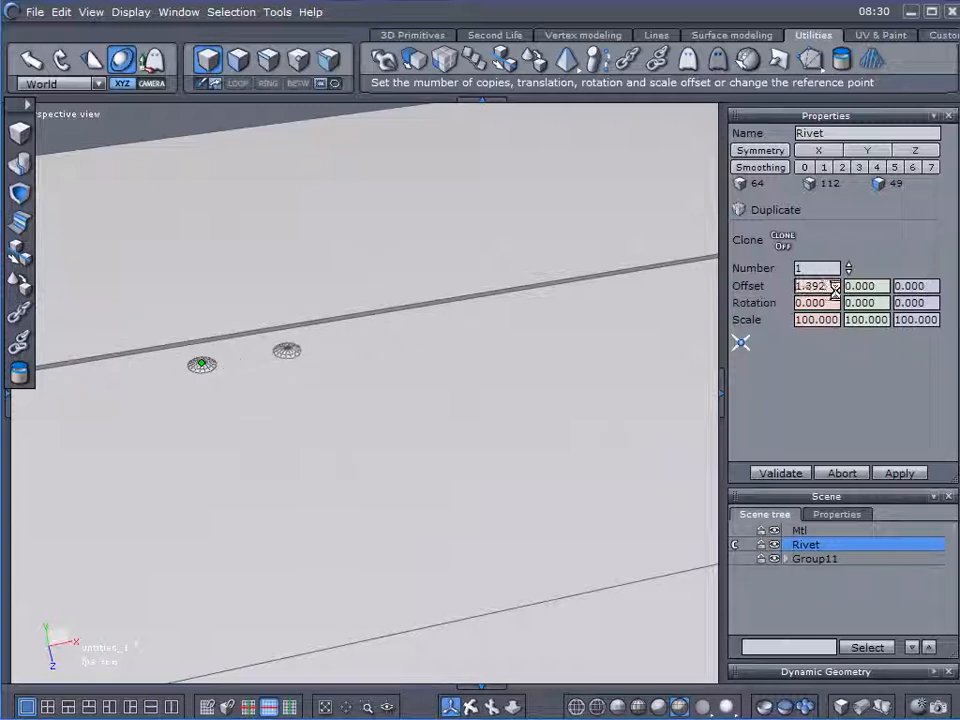
- Set the duplicate's X offset to 0 and its Z offset to 2.2 so the copies run across the strip
double_click(835, 287)
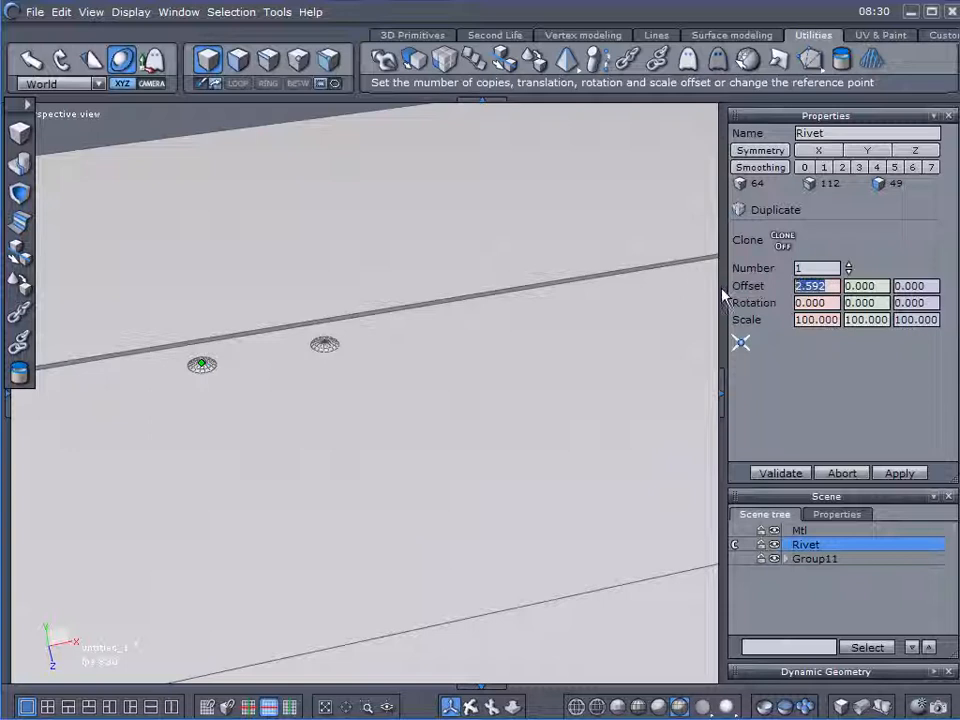
type("0")
key("Return")
scroll(927, 284, "up", 4)
scroll(925, 284, "up", 20)
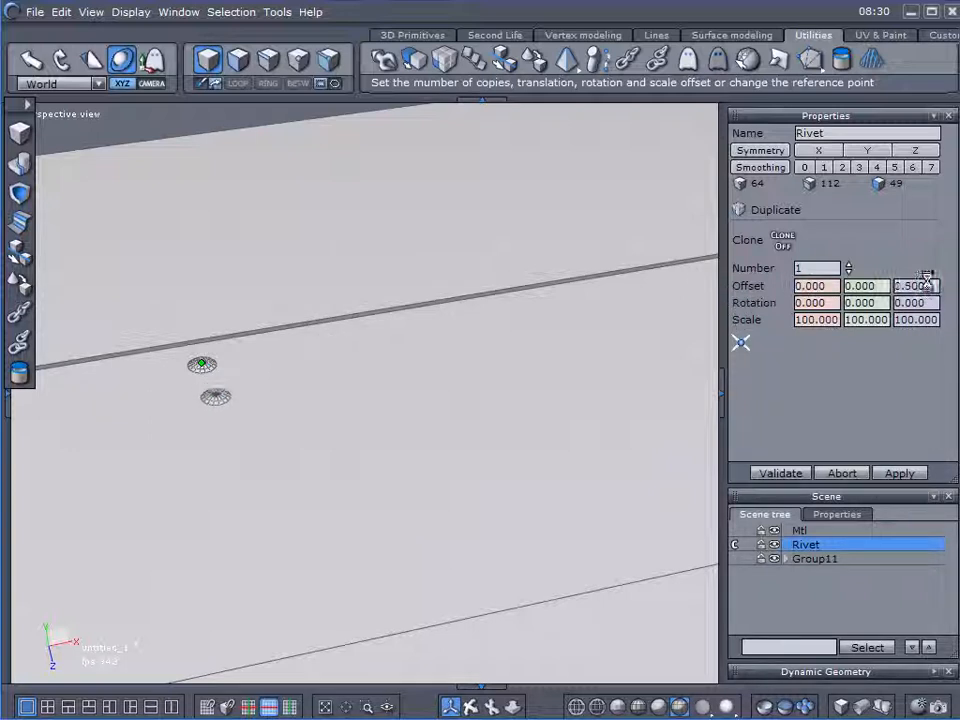
scroll(927, 285, "down", 3)
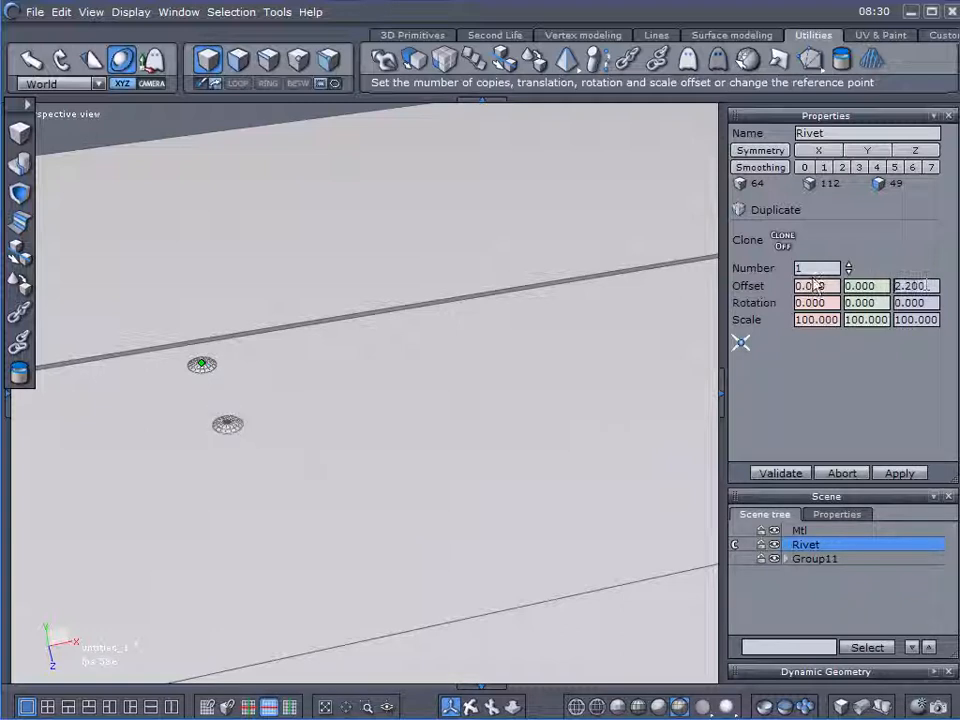
- Try four and three rivet copies at the 2.2 spacing and check the row against the strip's seams
scroll(817, 268, "up", 3)
scroll(818, 268, "down", 1)
scroll(818, 268, "down", 1)
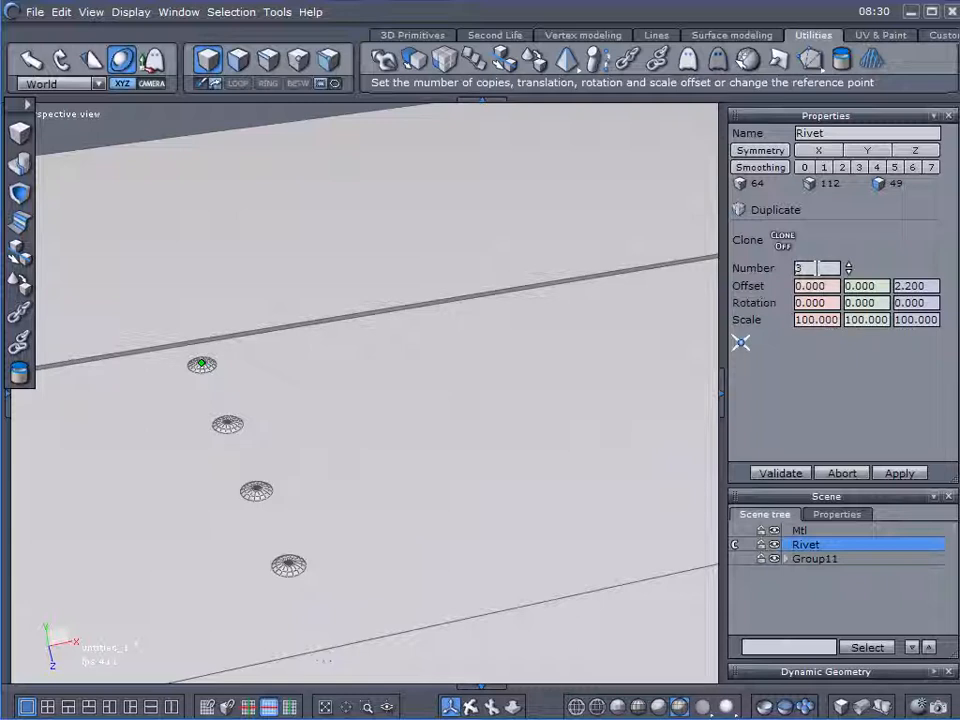
middle_click_drag(298, 514, 572, 462)
scroll(815, 268, "up", 1)
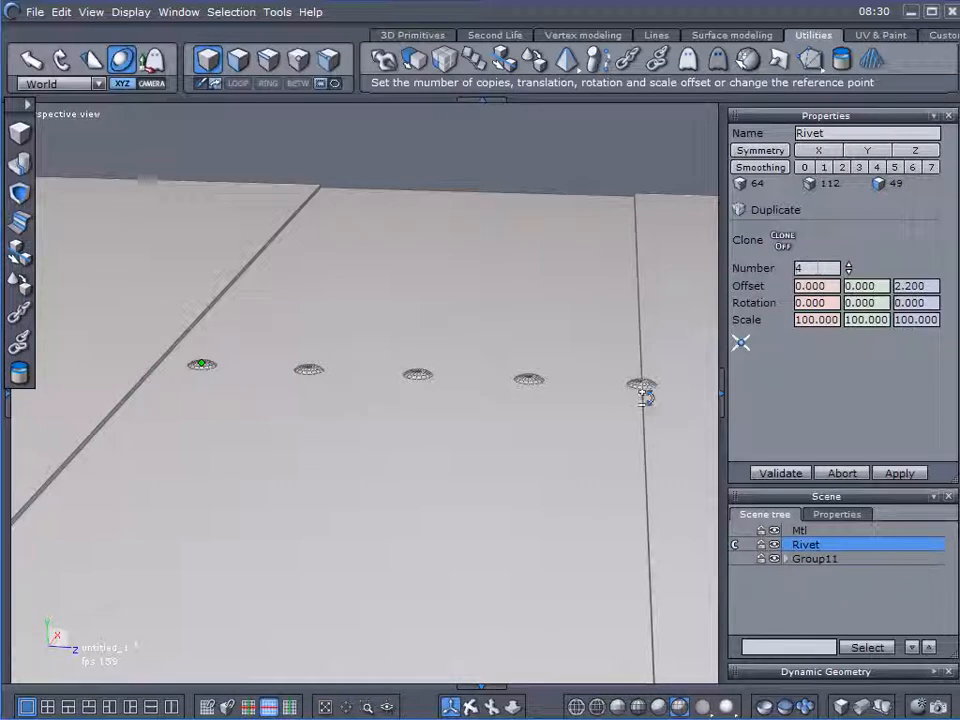
middle_click_drag(639, 390, 564, 414)
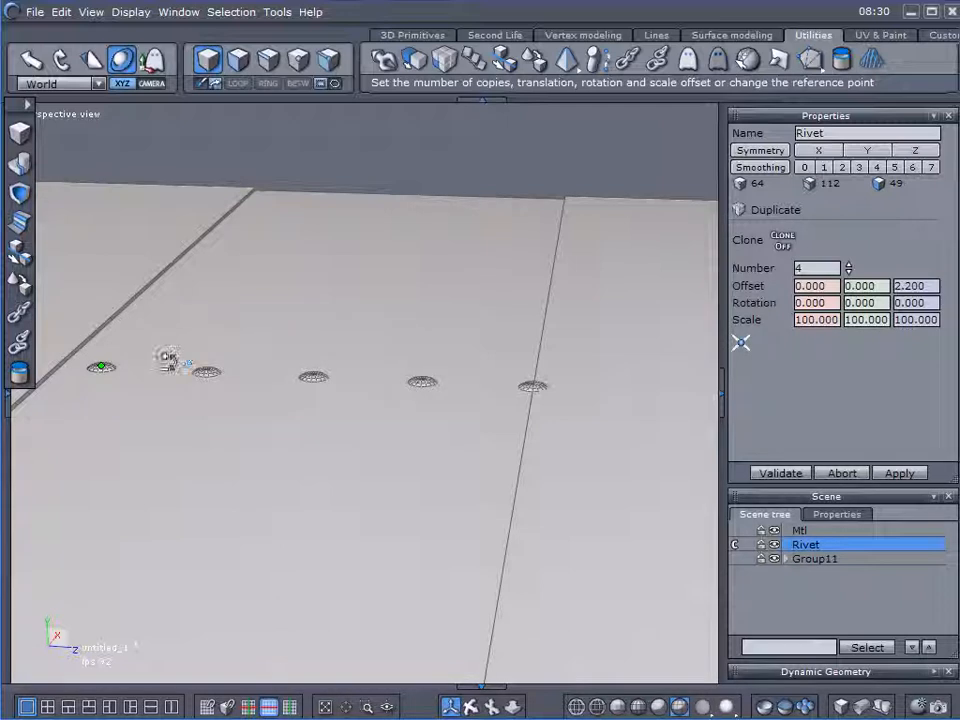
middle_click_drag(360, 454, 435, 474)
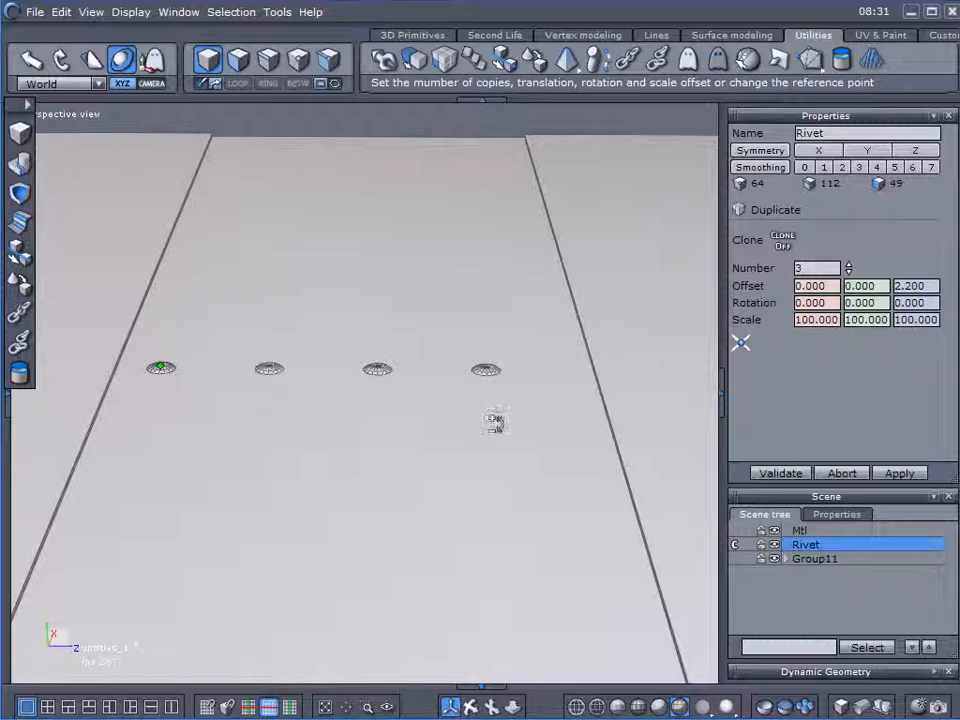
- Set the duplication to 4 copies with a Z offset of 1.9 and validate it
left_click_drag(826, 266, 855, 267)
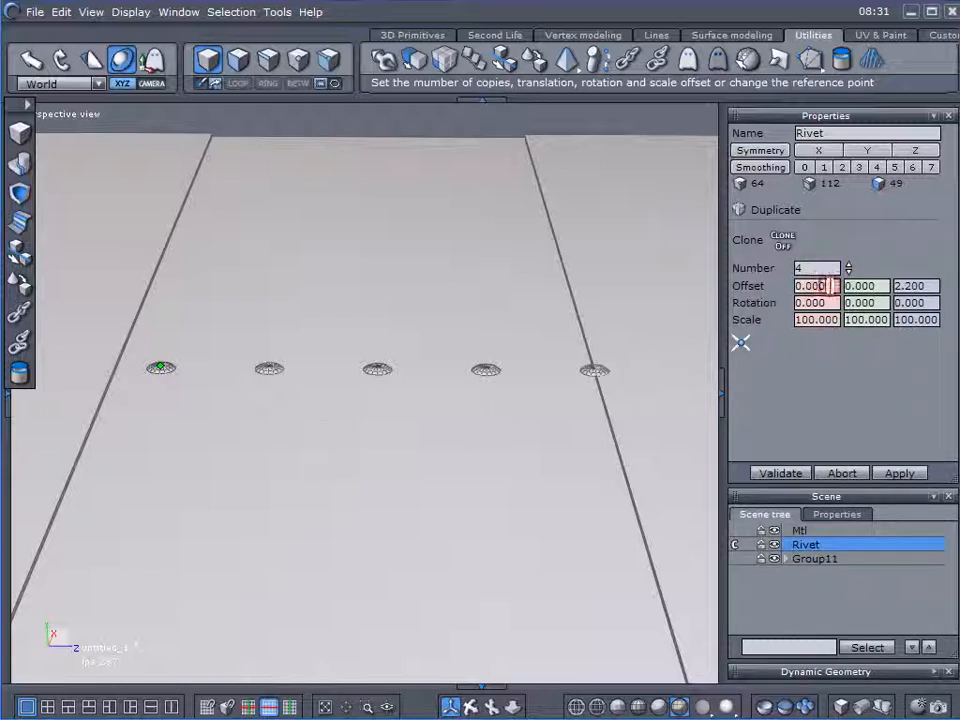
left_click_drag(928, 286, 924, 287)
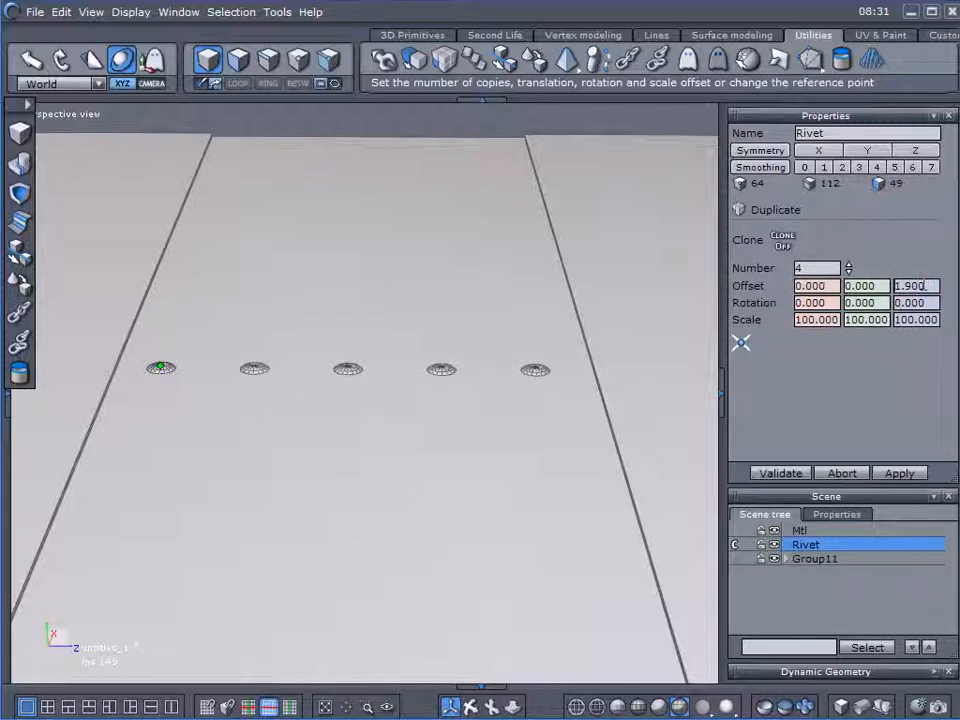
left_click(785, 475)
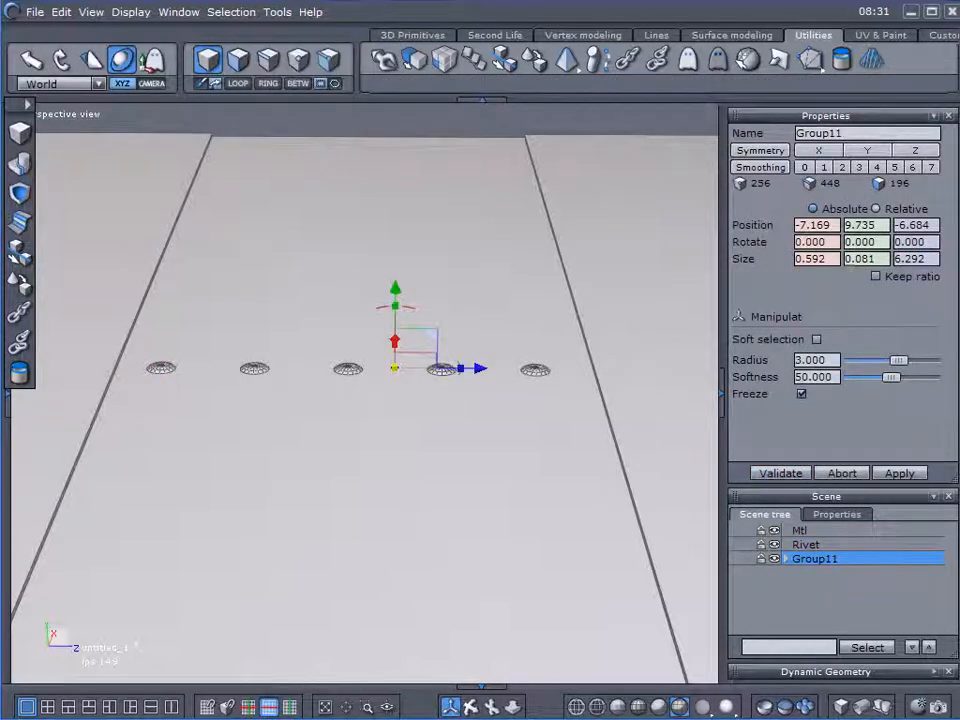
- Move the original Rivet into Group11 with its four copies and collapse the group
left_click(787, 559)
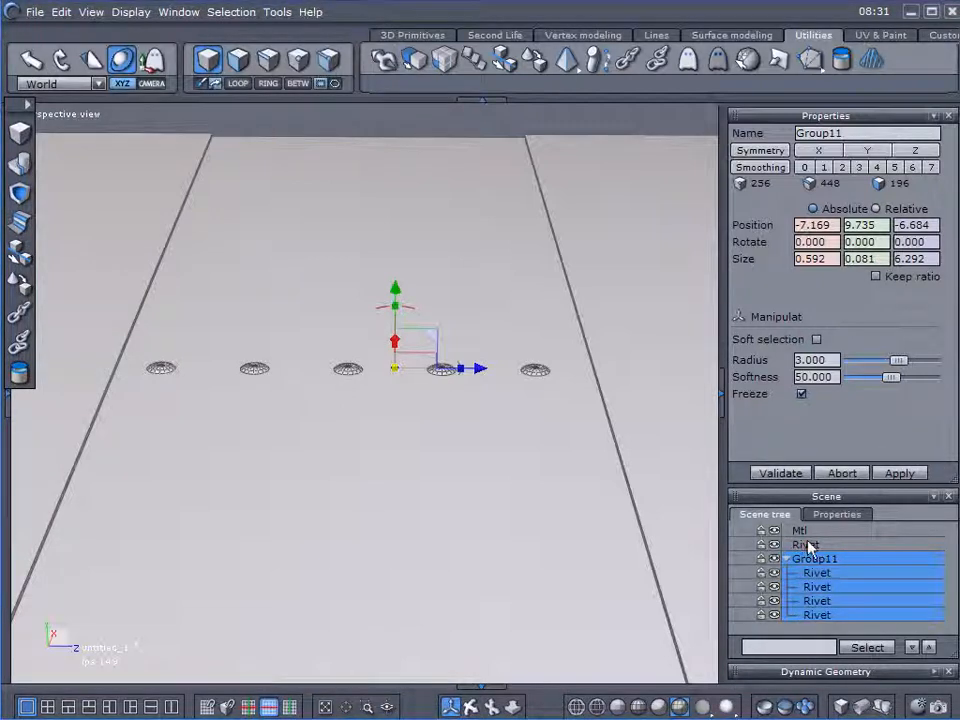
left_click(805, 545)
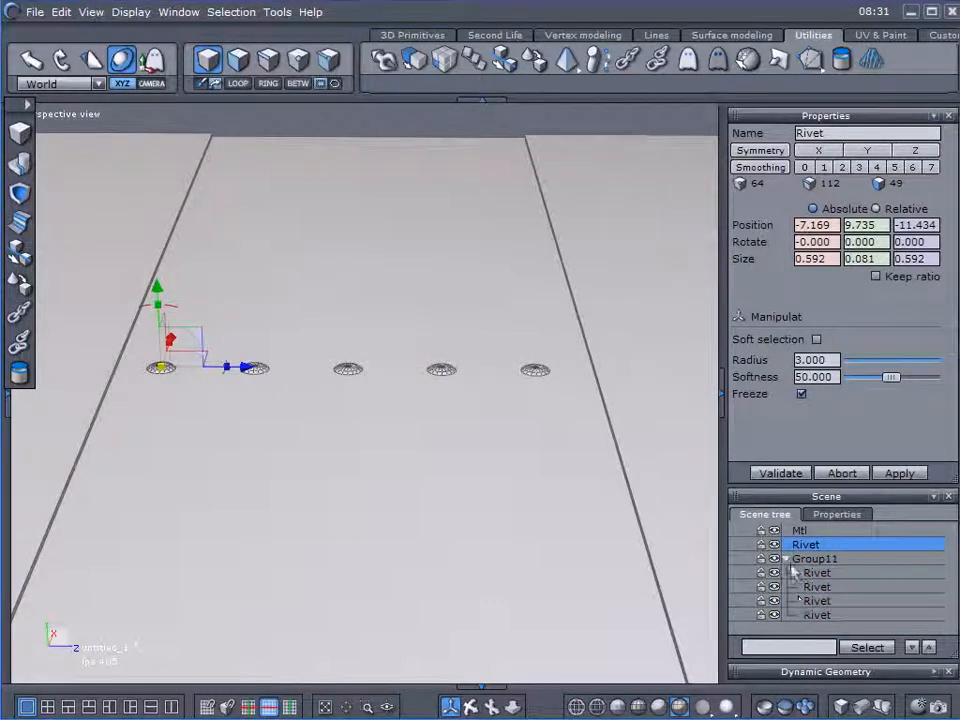
left_click_drag(790, 548, 808, 583)
left_click(789, 546)
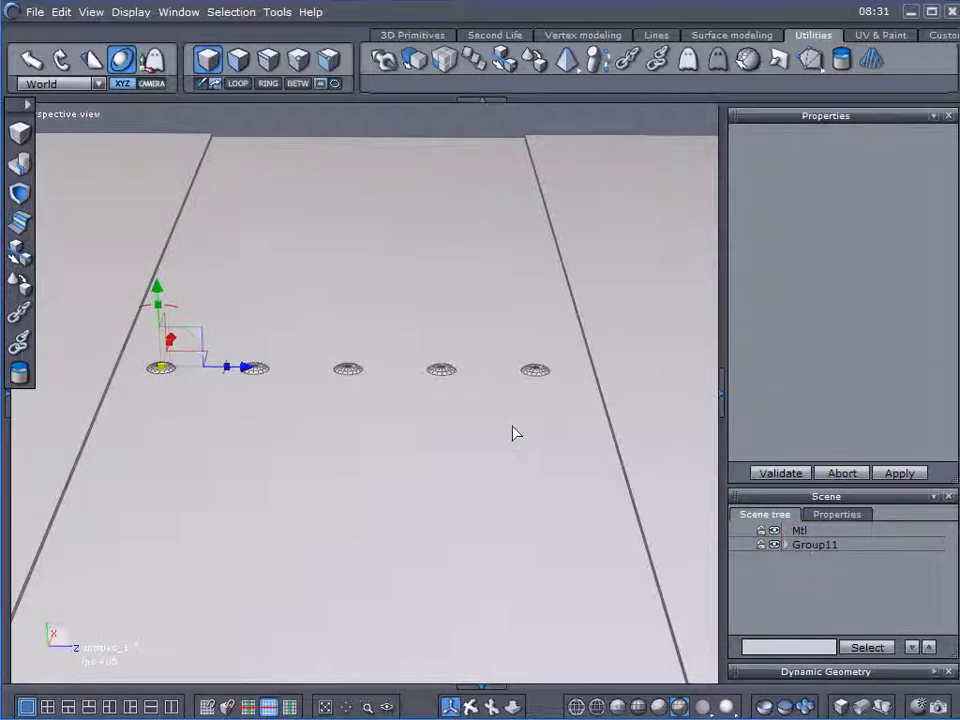
- Raise Group11 to about Y 14 and shift it along negative Z to above the outermost strip of Mtl
left_click(448, 375)
left_click_drag(347, 291, 348, 86)
middle_click_drag(381, 339, 525, 315)
left_click_drag(706, 229, 287, 227)
right_click_drag(283, 228, 272, 315)
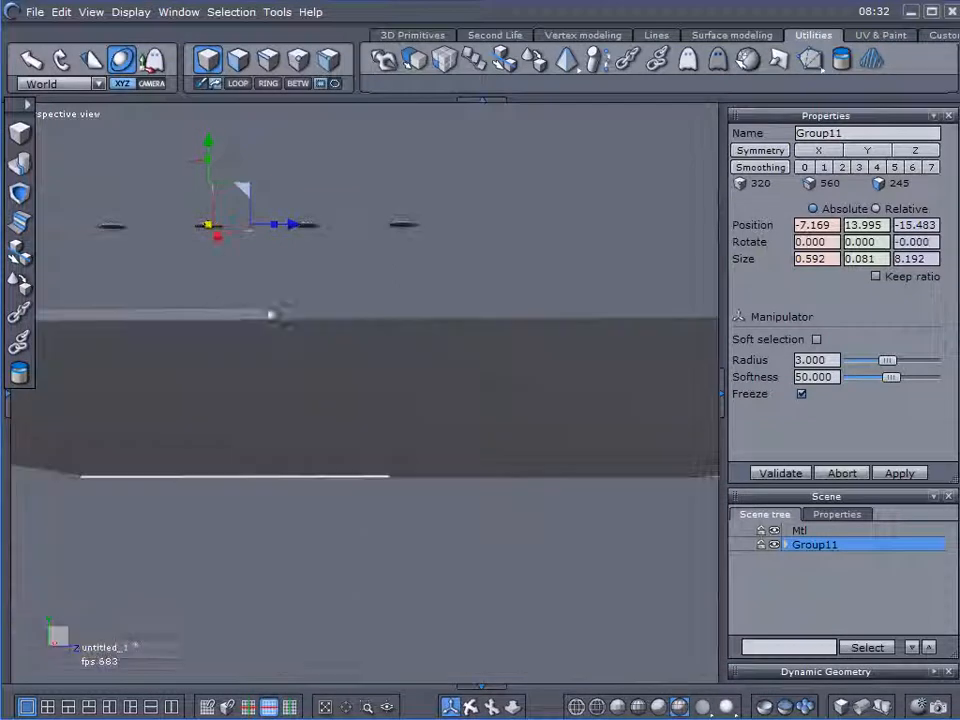
middle_click_drag(289, 294, 369, 472)
left_click_drag(356, 326, 204, 193)
- Lay Group11 on the top face of the outermost strip, using the bottom facet of the middle rivet as reference
left_click(19, 220)
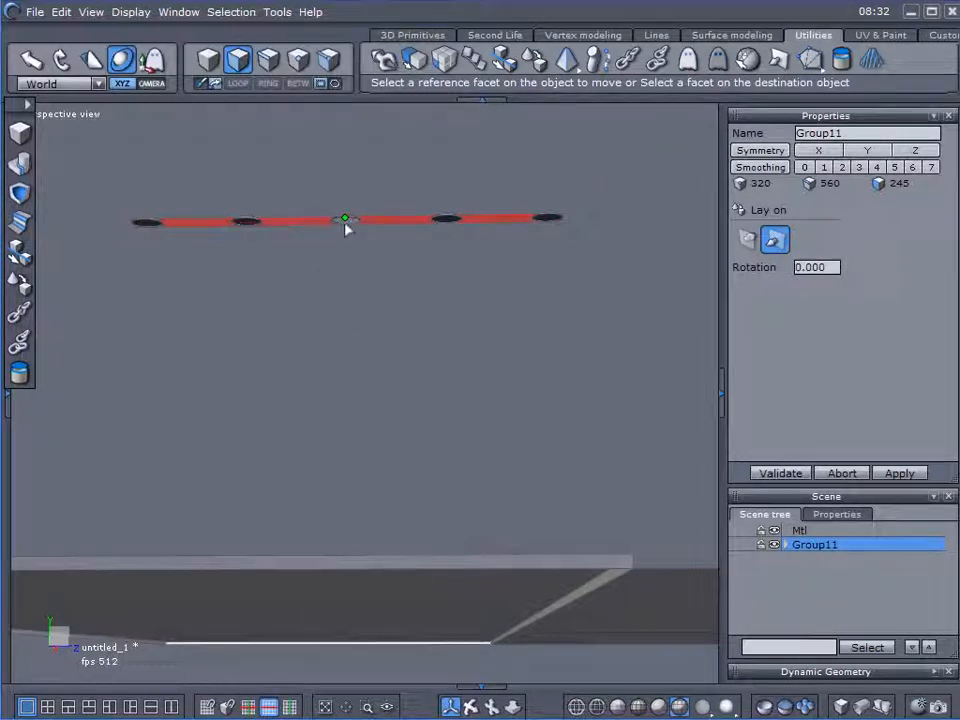
left_click(345, 221)
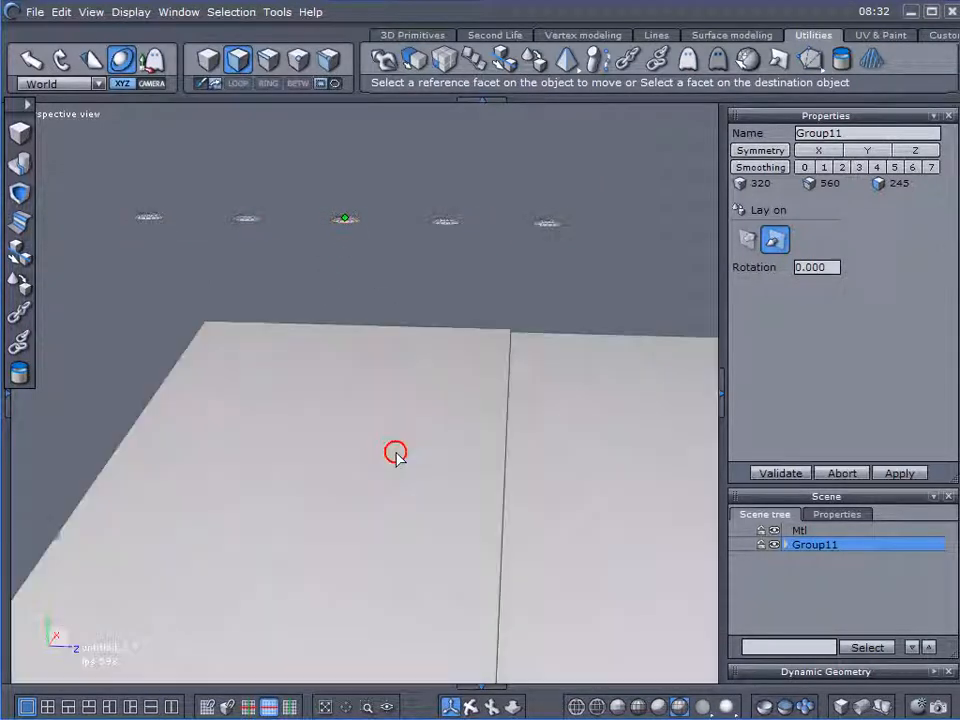
left_click(318, 528)
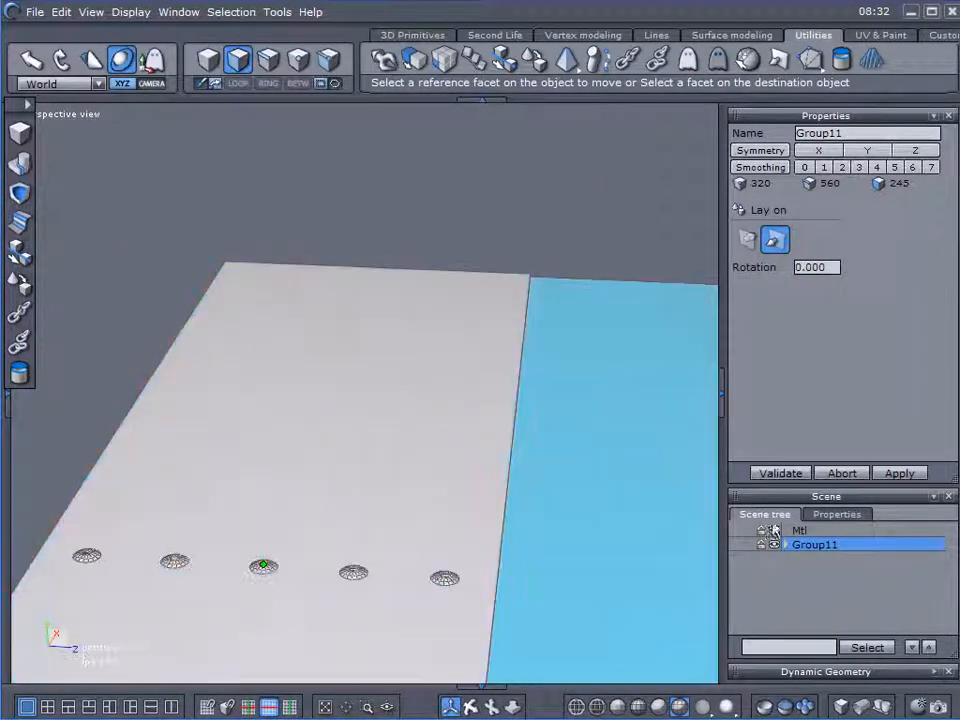
- Validate the Lay on placement of Group11 and check how its five rivets sit on the outermost strip
left_click(773, 477)
right_click_drag(440, 532, 289, 540)
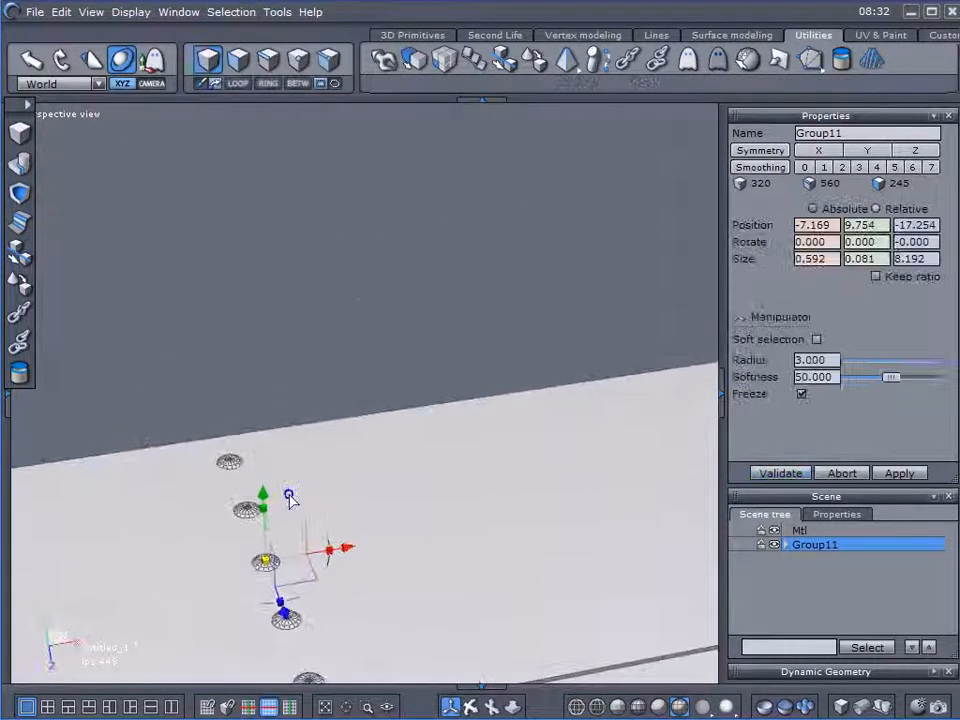
middle_click_drag(289, 540, 311, 420)
right_click_drag(311, 424, 343, 375)
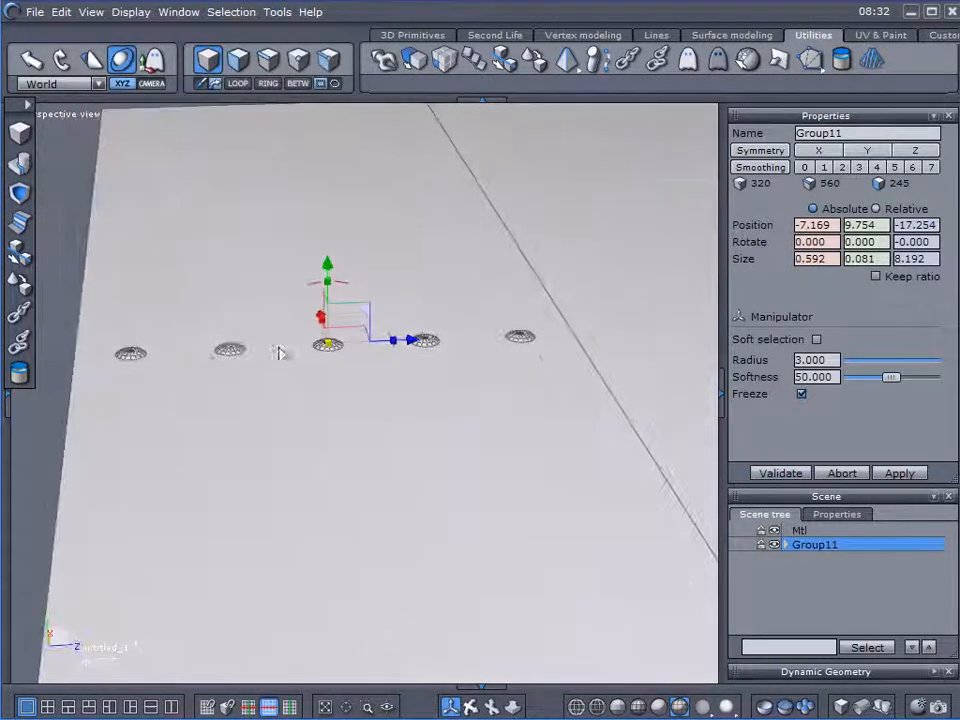
right_click_drag(574, 347, 200, 510)
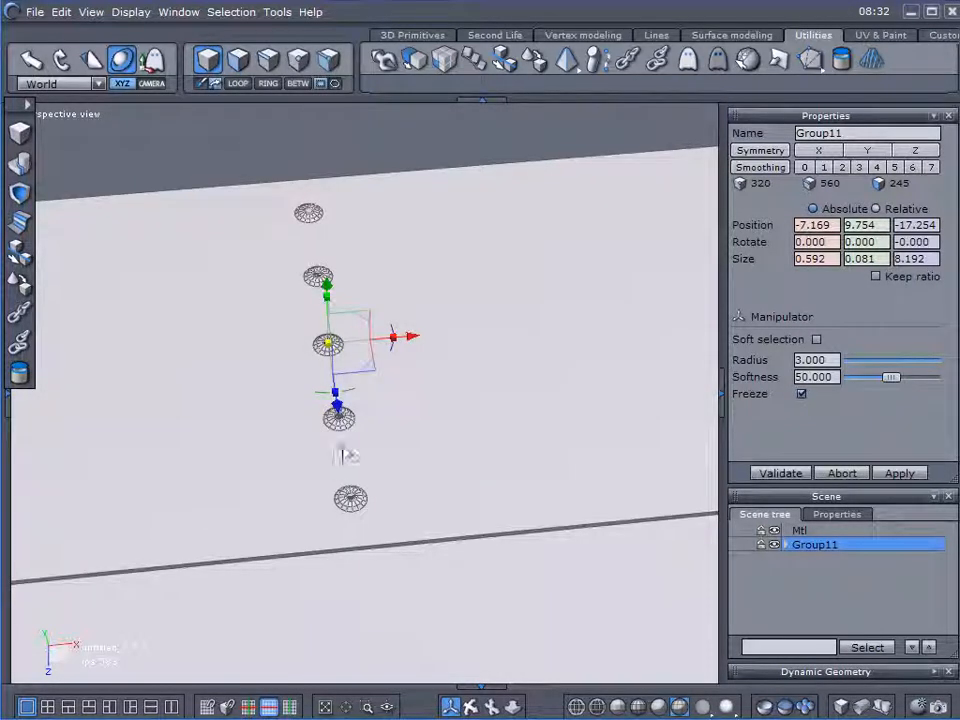
scroll(435, 437, "down", 5)
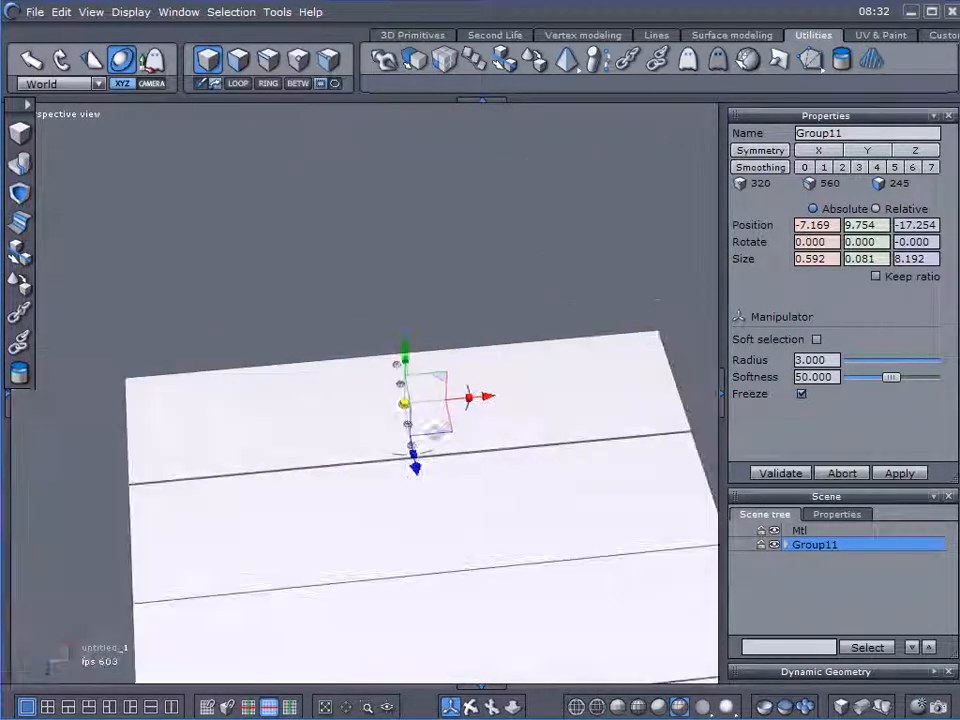
right_click_drag(360, 503, 433, 501)
- Try to slide Group11 along negative X to about -21.8
left_click(388, 438)
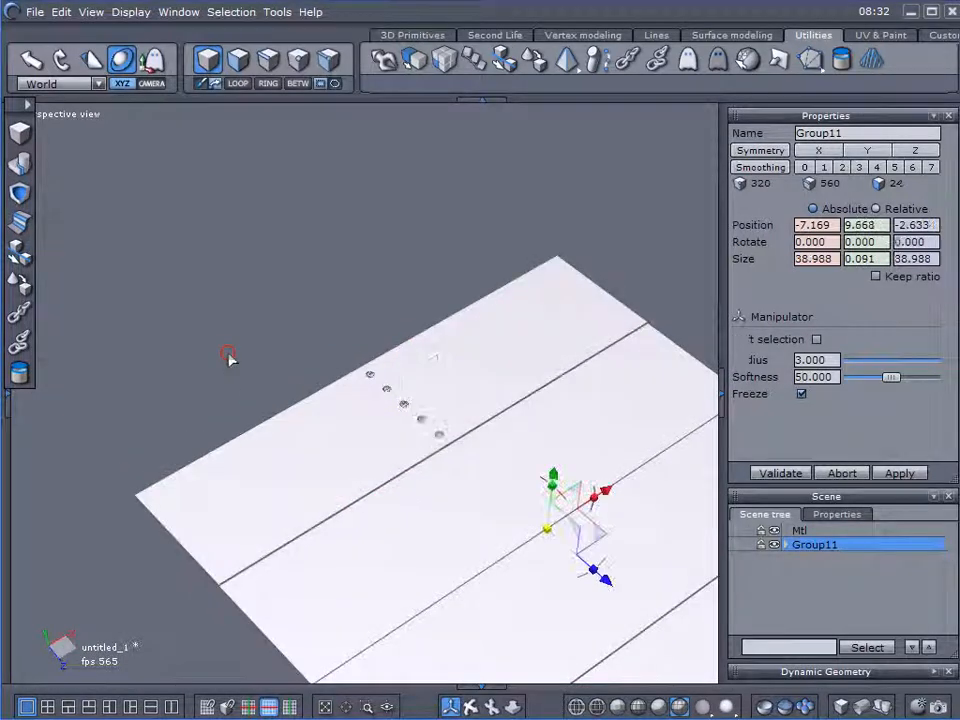
left_click_drag(268, 315, 490, 478)
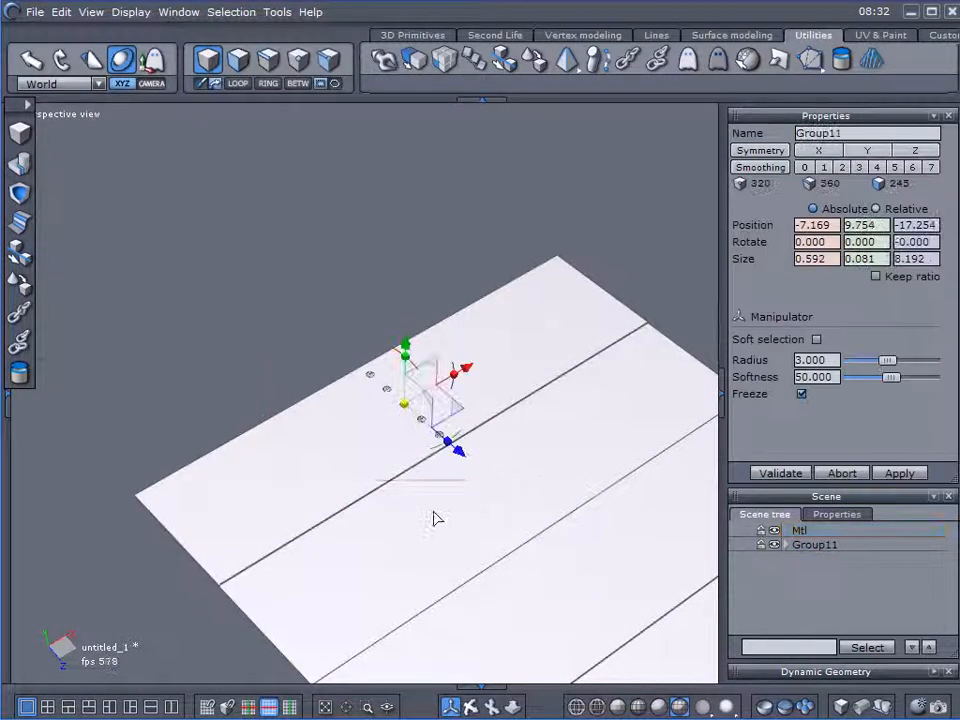
right_click_drag(484, 497, 369, 482)
left_click_drag(476, 378, 395, 395)
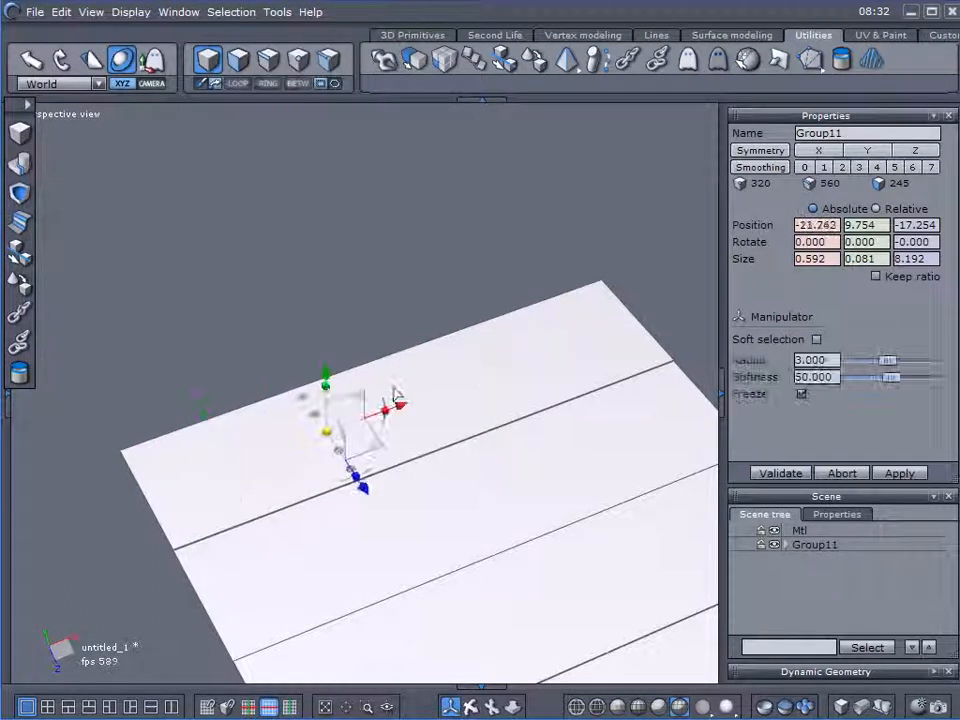
key("ctrl+z")
- Duplicate Group11 in place and raise the copy to about Y 24.2
key("ctrl+c")
key("ctrl+v")
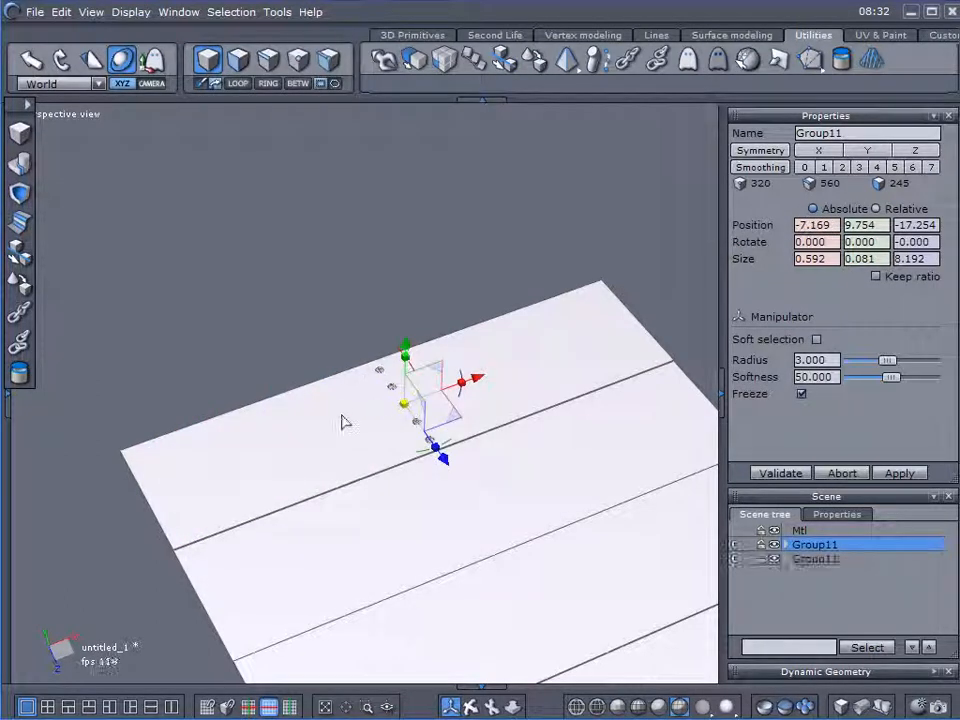
right_click_drag(287, 527, 504, 358)
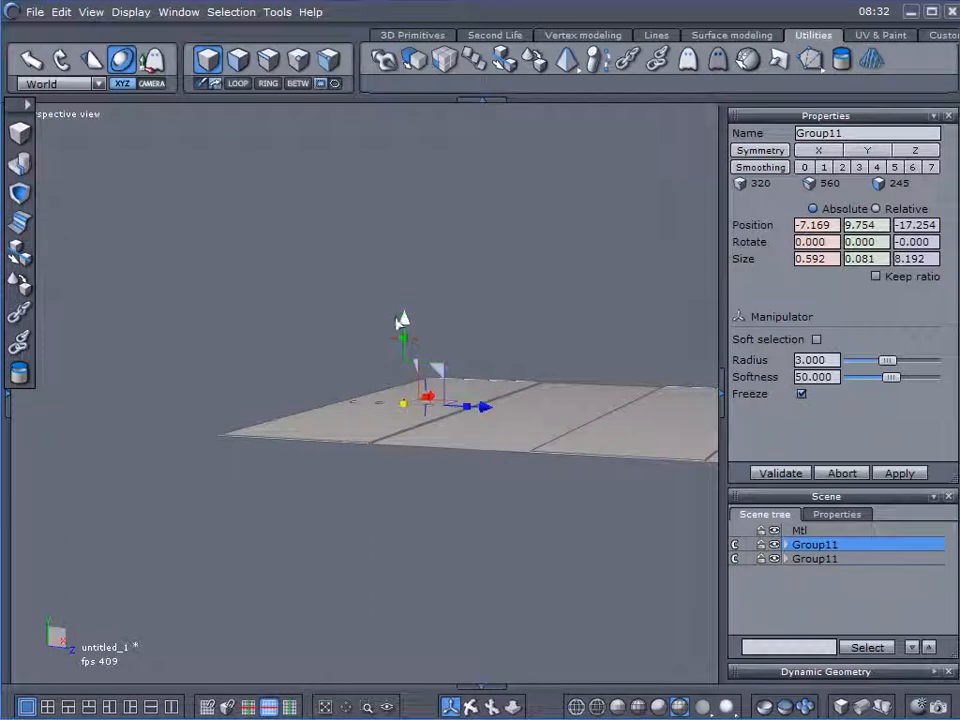
left_click_drag(403, 320, 403, 158)
right_click_drag(377, 251, 161, 285)
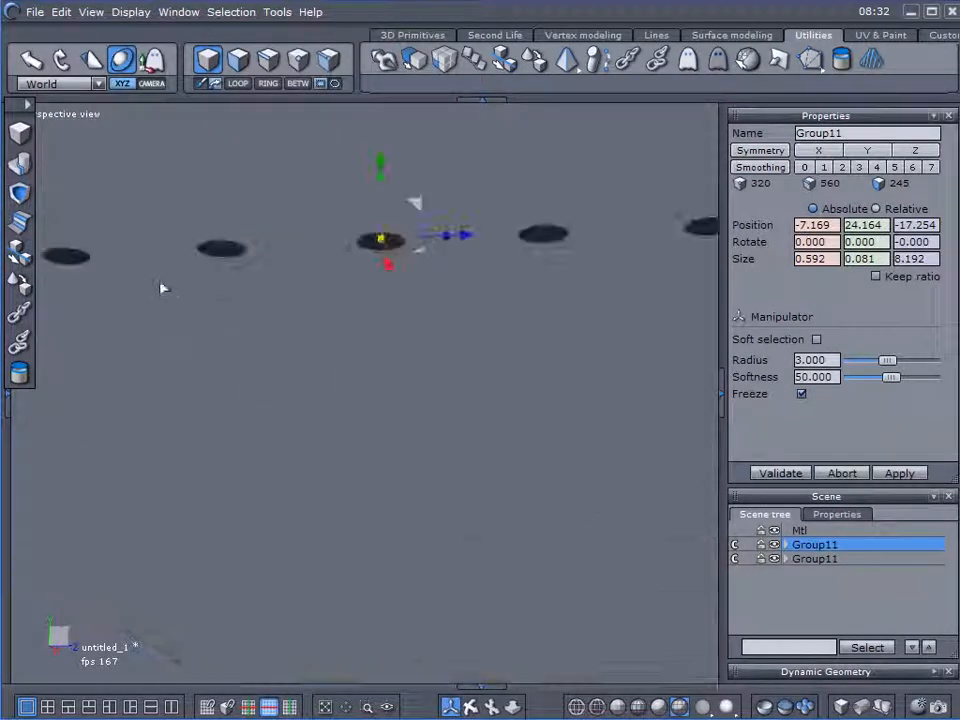
- Lay the copied row on the second strip's top face, using the middle rivet's bottom facet as reference, and validate
left_click(20, 284)
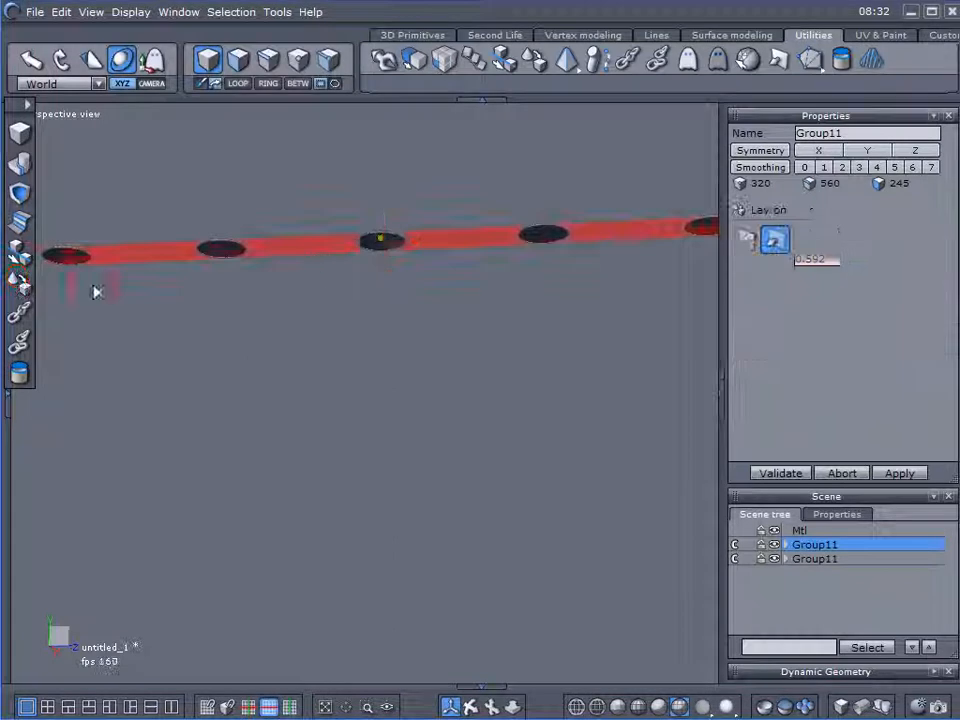
left_click(380, 250)
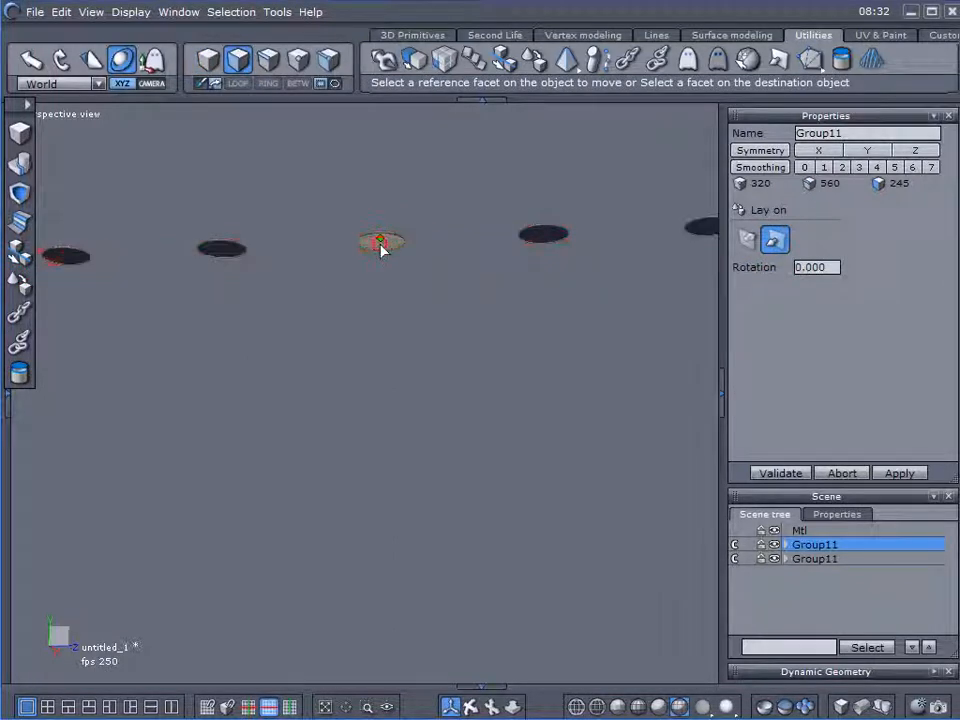
scroll(493, 345, "down", 5)
middle_click_drag(510, 345, 370, 250)
right_click_drag(410, 380, 430, 545)
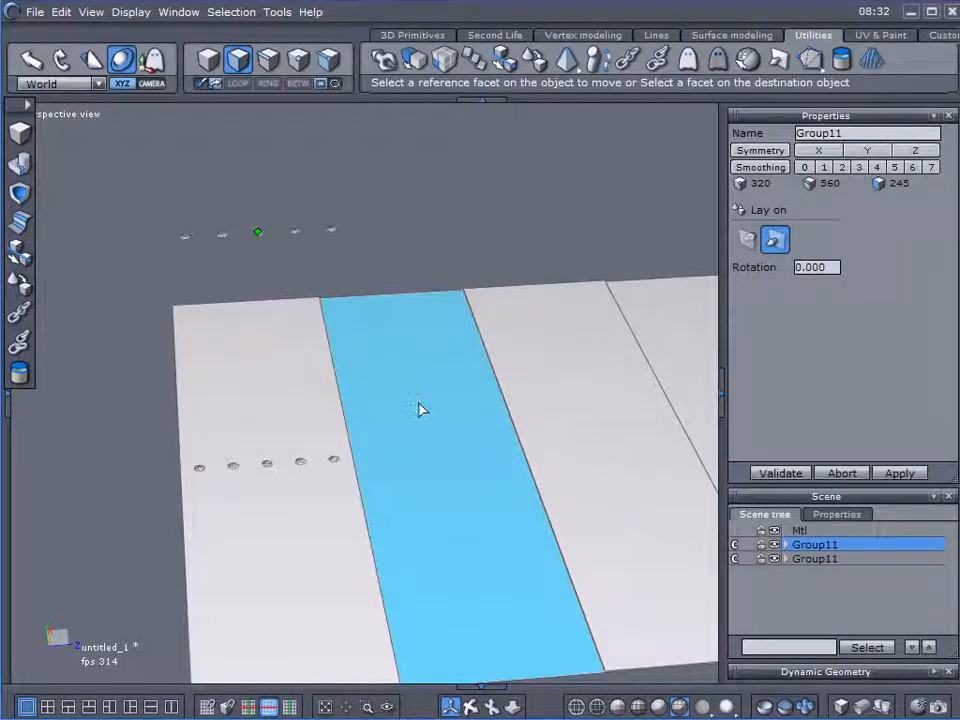
left_click(449, 566)
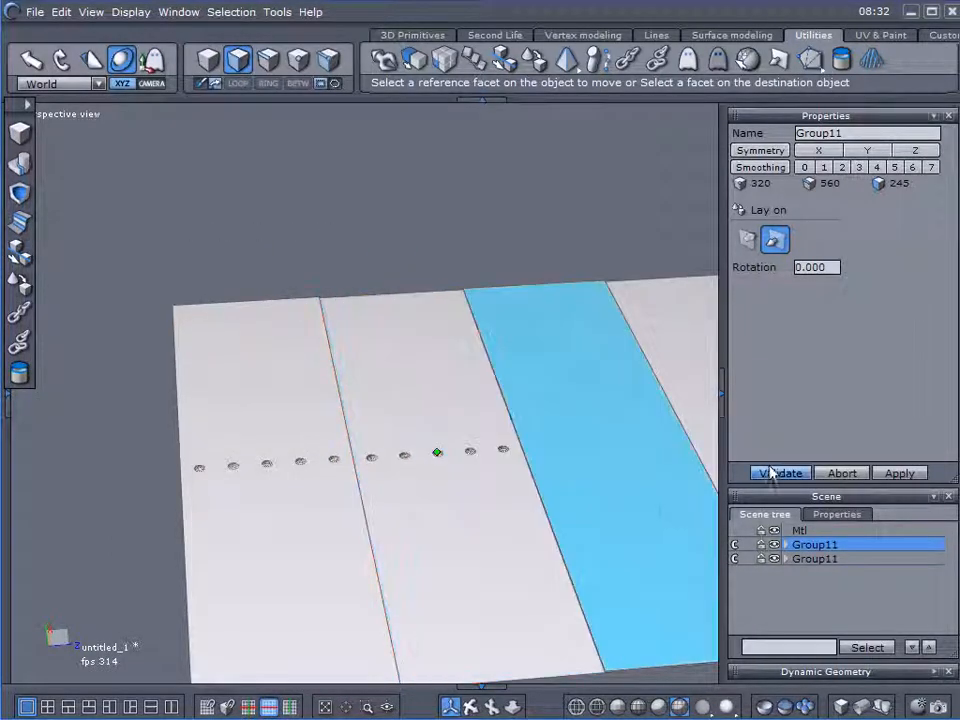
left_click(765, 472)
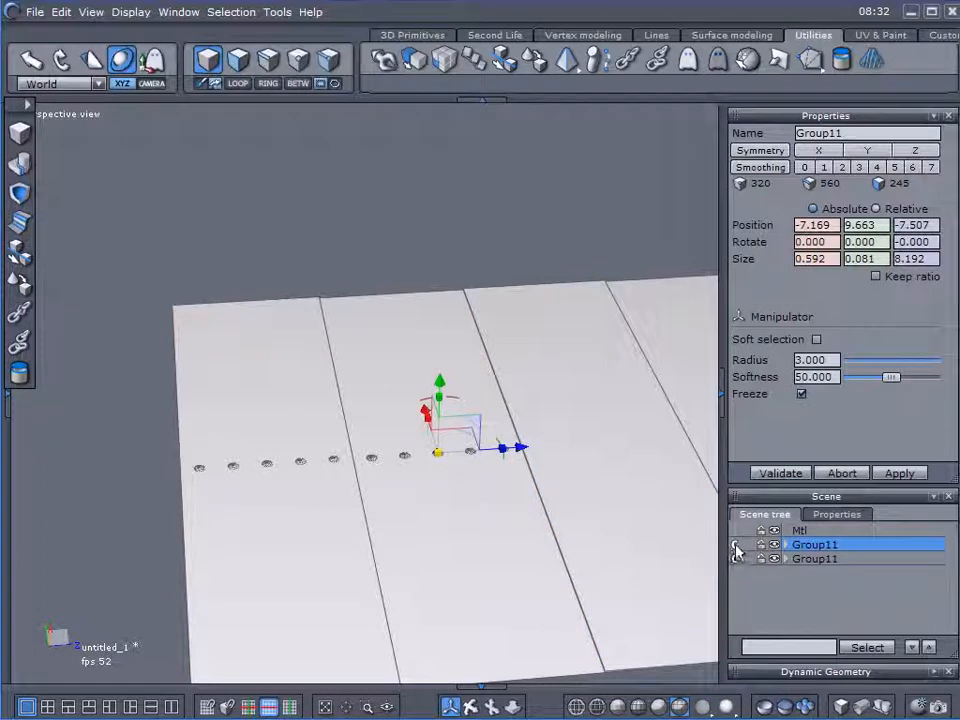
- Remove the clone link from both Group11 rows and inspect how the rivets sit on the two strips
scroll(400, 446, "up", 6)
middle_click_drag(390, 517, 391, 394)
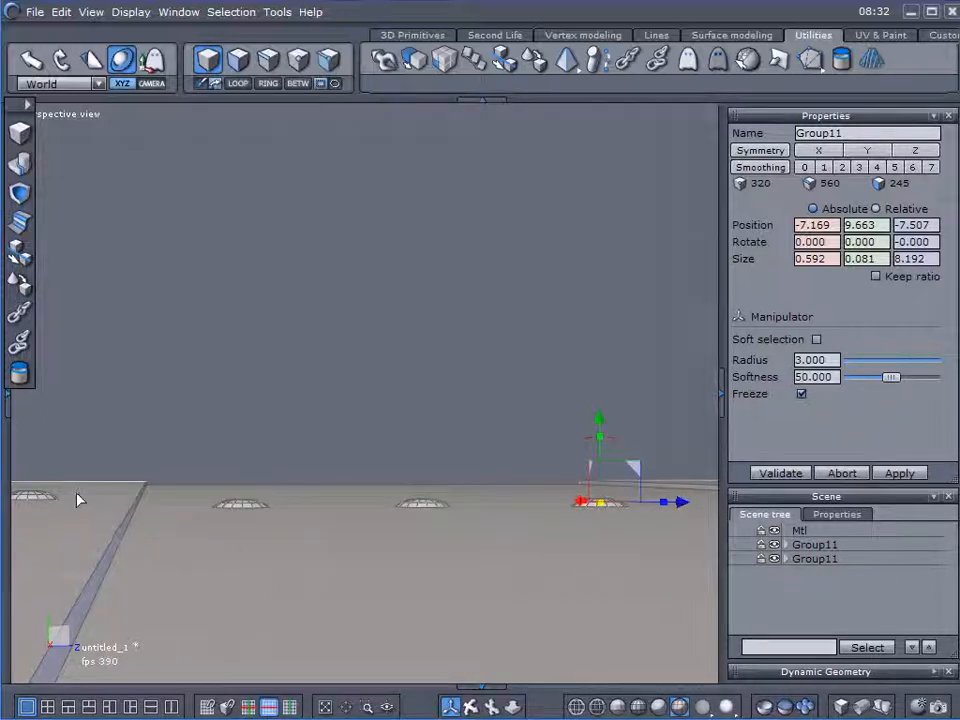
right_click_drag(345, 560, 203, 699)
scroll(318, 581, "down", 8)
scroll(397, 522, "up", 2)
scroll(397, 522, "up", 5)
- Duplicate both Group11 rivet rows in place and raise the pair well above the plank surface
left_click_drag(168, 318, 585, 560)
right_click_drag(435, 606, 579, 467)
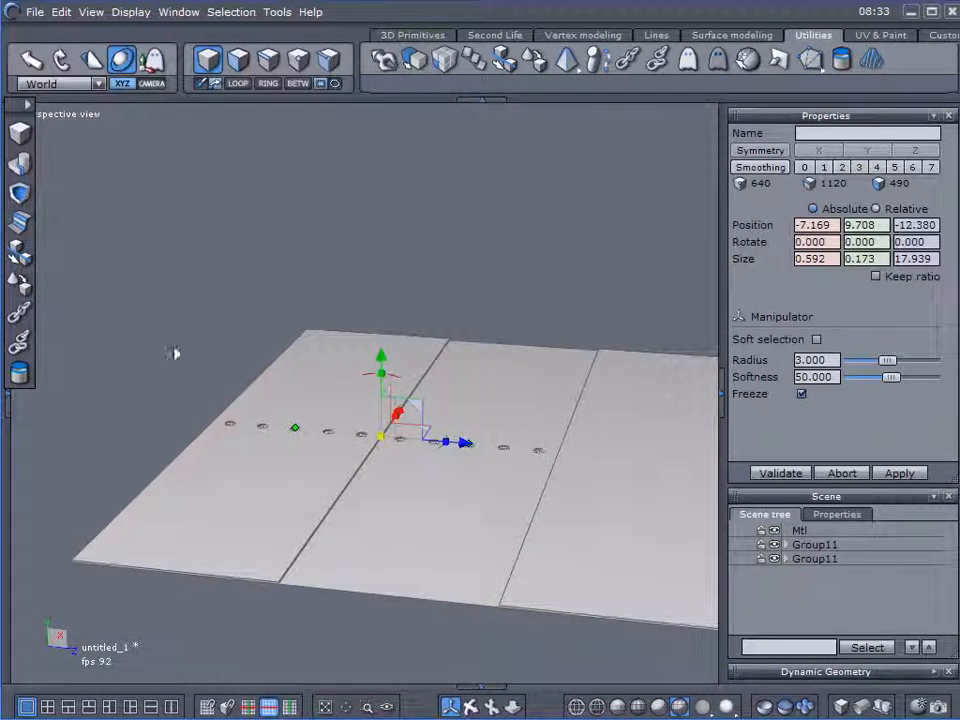
left_click(172, 285)
left_click(172, 285)
left_click(172, 285)
right_click_drag(119, 360, 641, 520)
left_click_drag(381, 356, 380, 256)
key("ctrl+z")
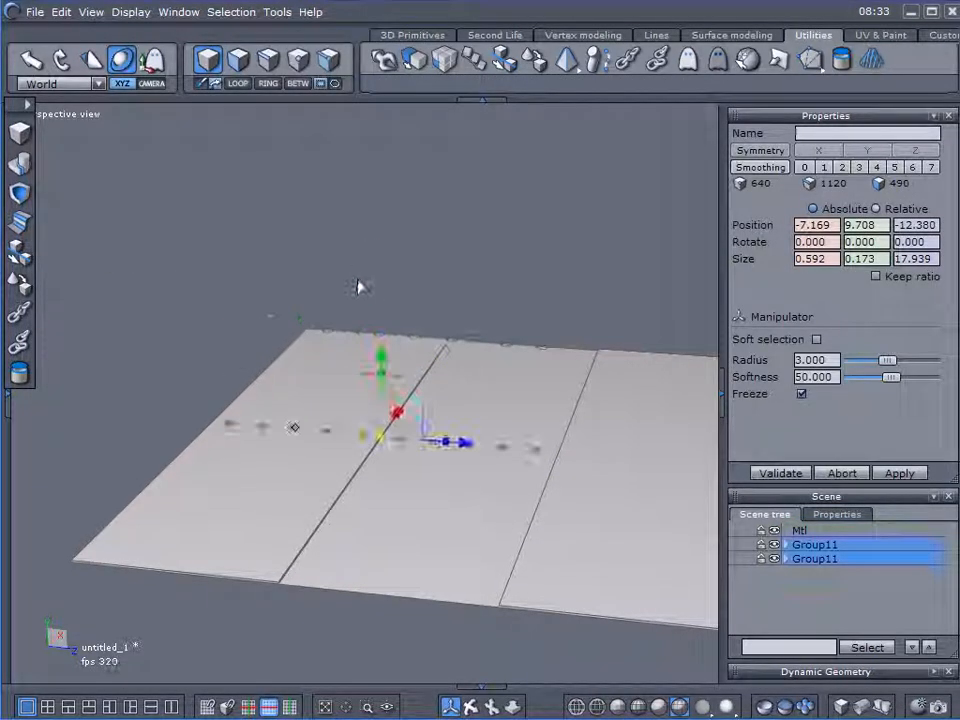
left_click_drag(377, 358, 399, 90)
right_click_drag(361, 312, 439, 264)
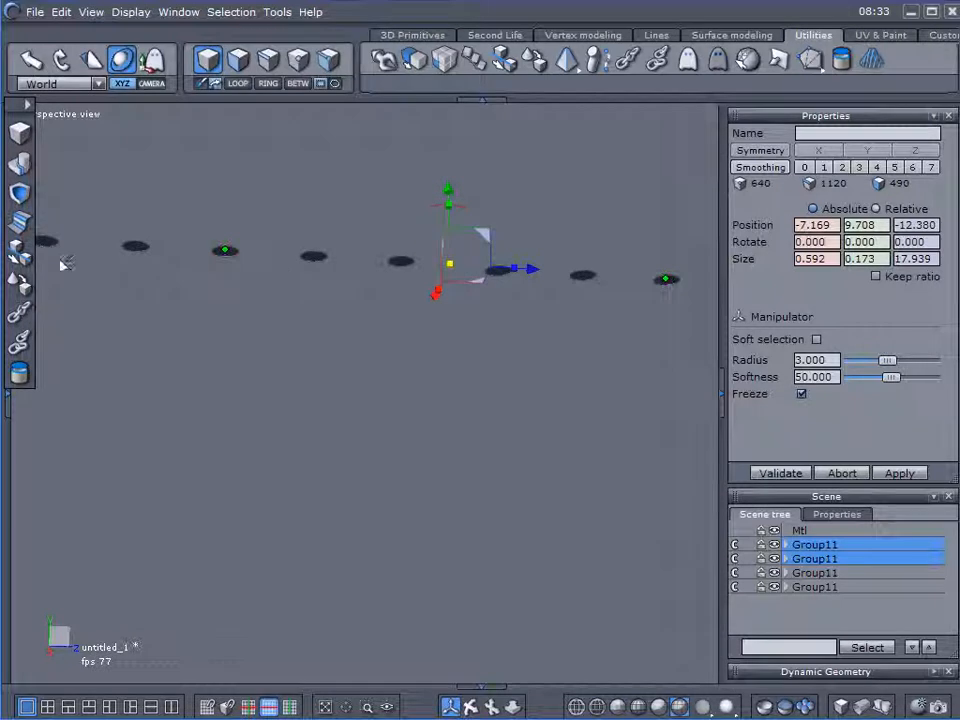
- Lay the raised pair of rows on the third and fourth strips by a middle rivet's bottom facet, and remove the clone links
left_click(20, 285)
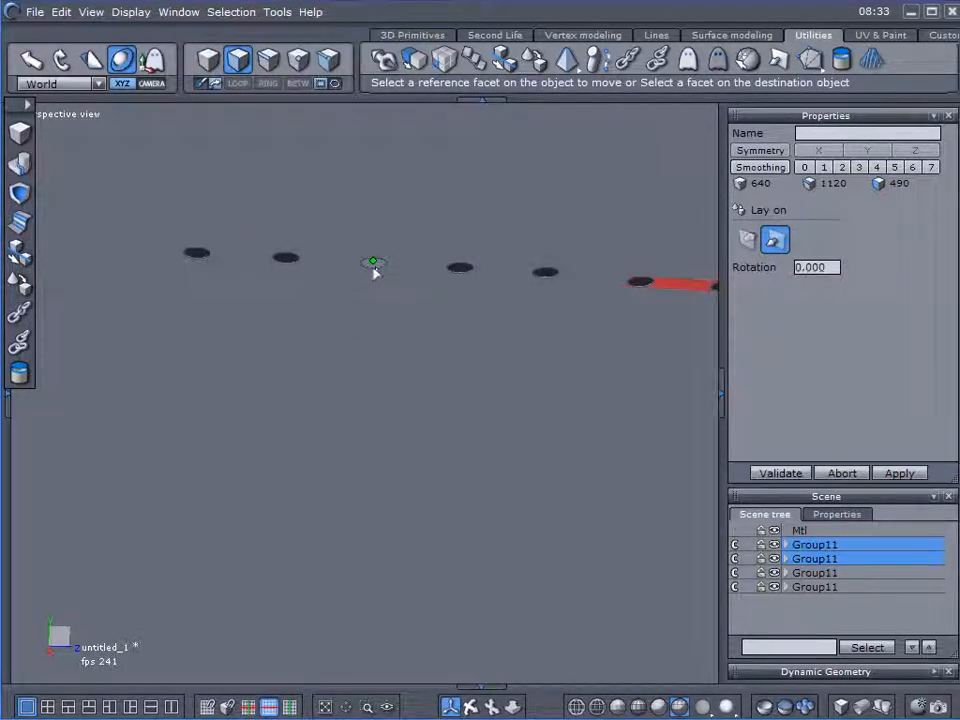
left_click(374, 270)
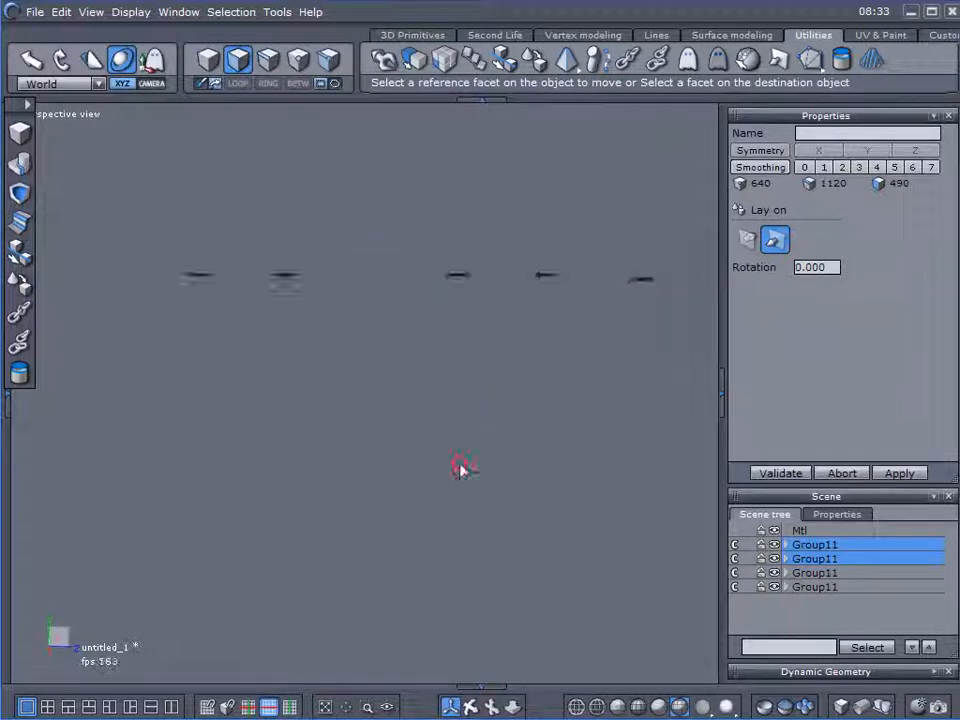
scroll(472, 479, "down", 3)
middle_click_drag(474, 478, 216, 373)
left_click(396, 491)
left_click(780, 474)
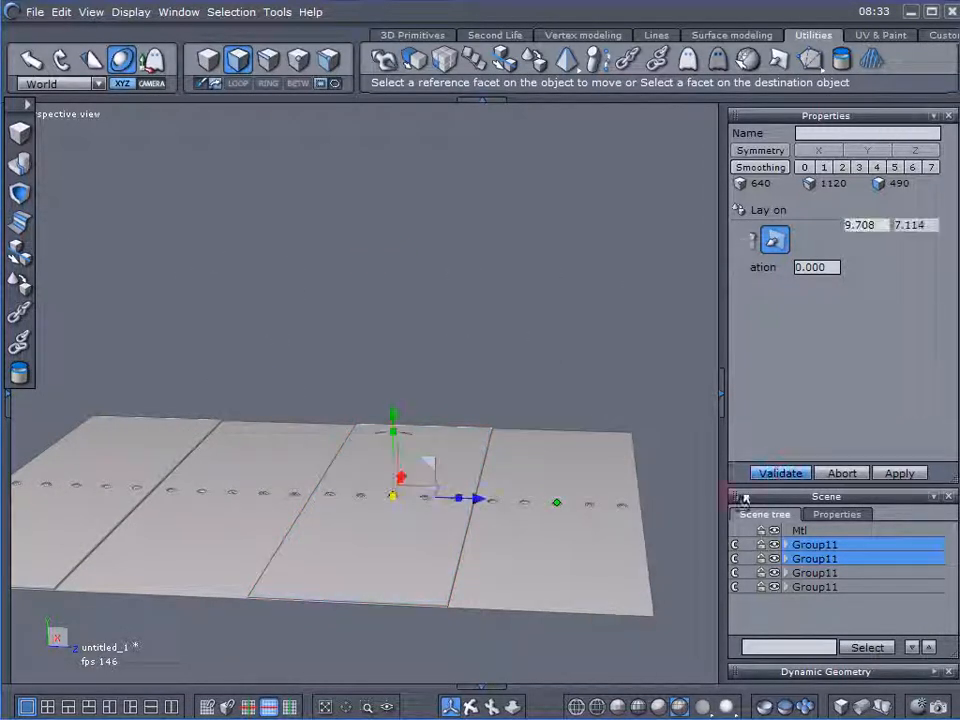
left_click(734, 559)
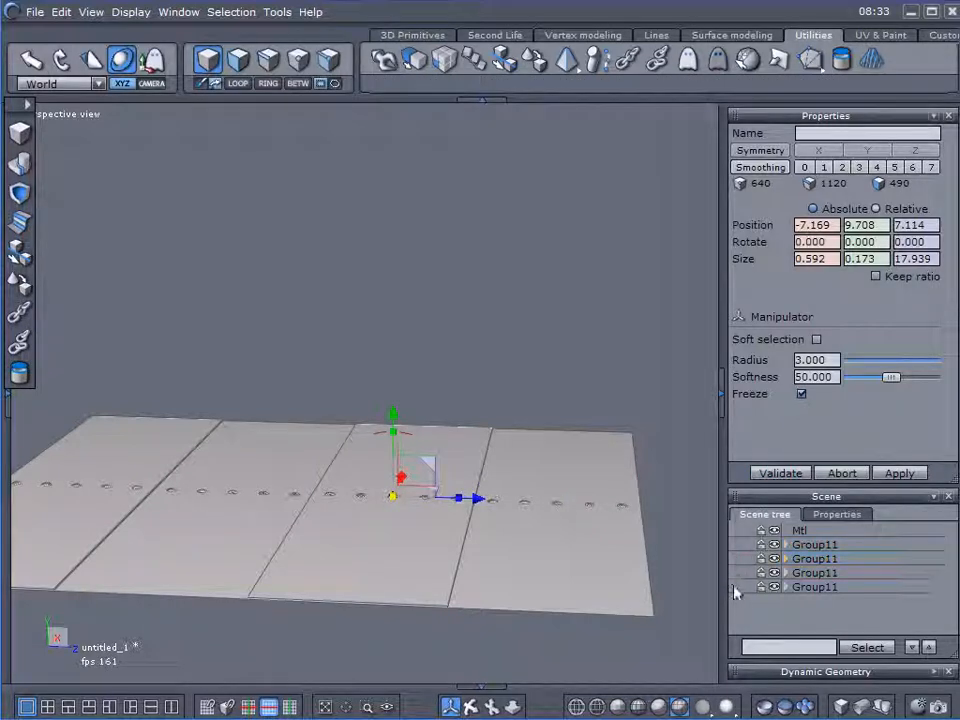
- Examine the rivet rows across all four strips from above, from the side and from below
left_click(536, 322)
middle_click_drag(496, 355, 534, 309)
right_click_drag(530, 440, 461, 358)
scroll(551, 433, "up", 5)
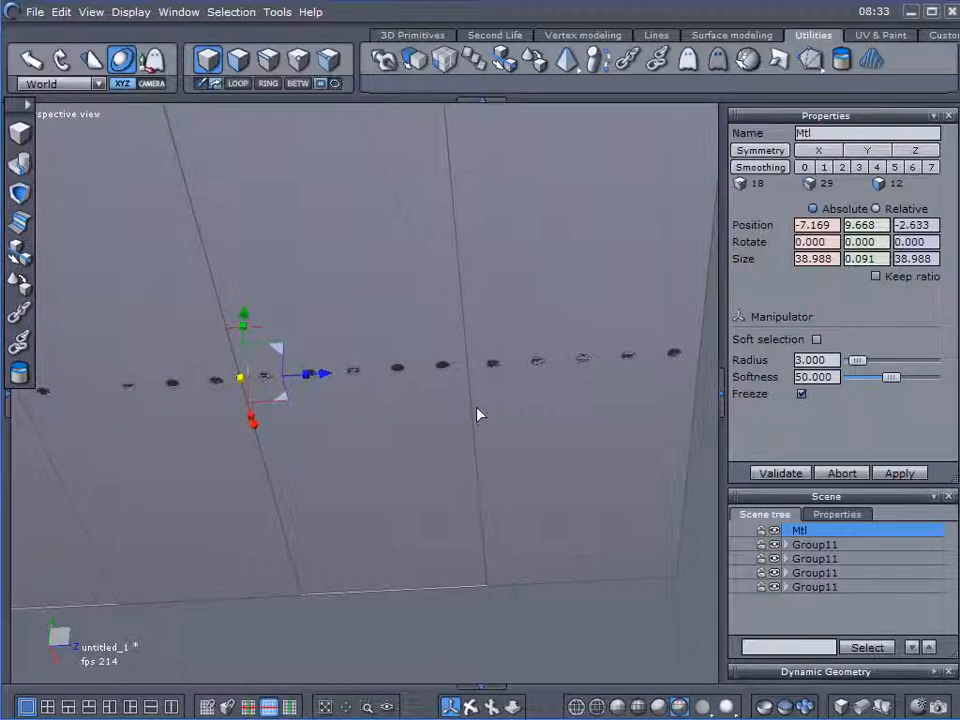
right_click_drag(421, 418, 414, 499)
scroll(529, 424, "up", 3)
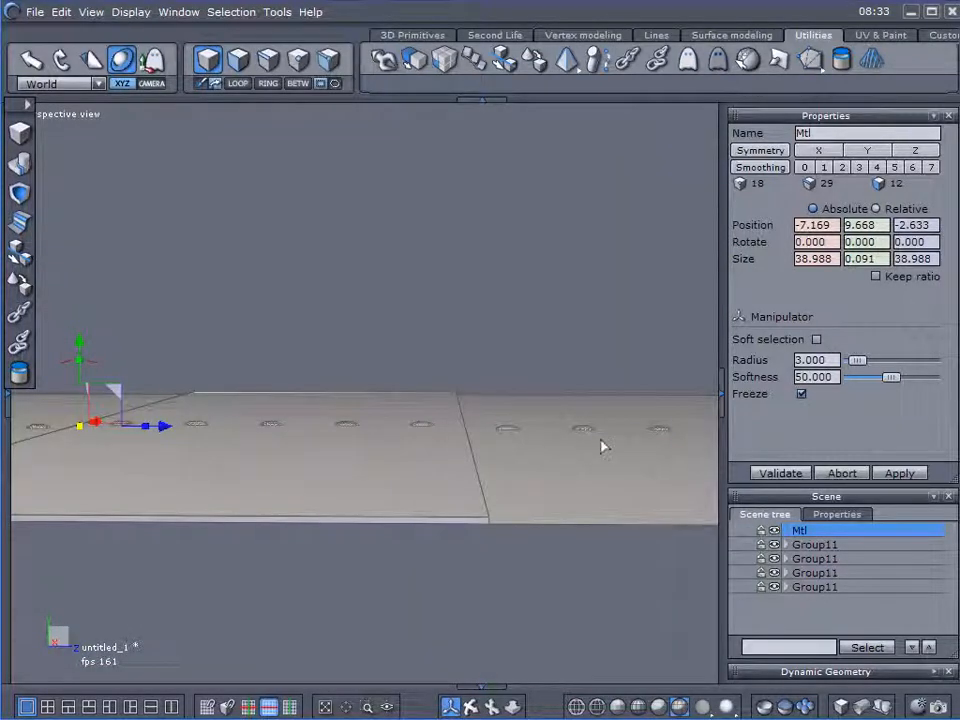
right_click_drag(306, 469, 398, 337)
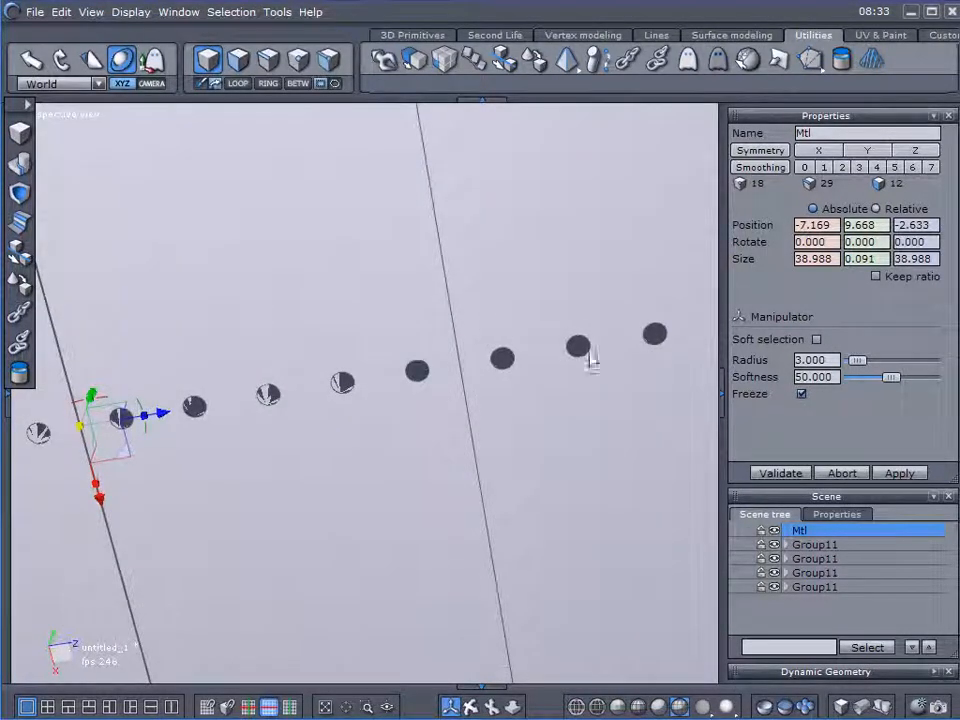
middle_click_drag(176, 495, 494, 321)
scroll(456, 317, "down", 5)
right_click_drag(456, 317, 463, 545)
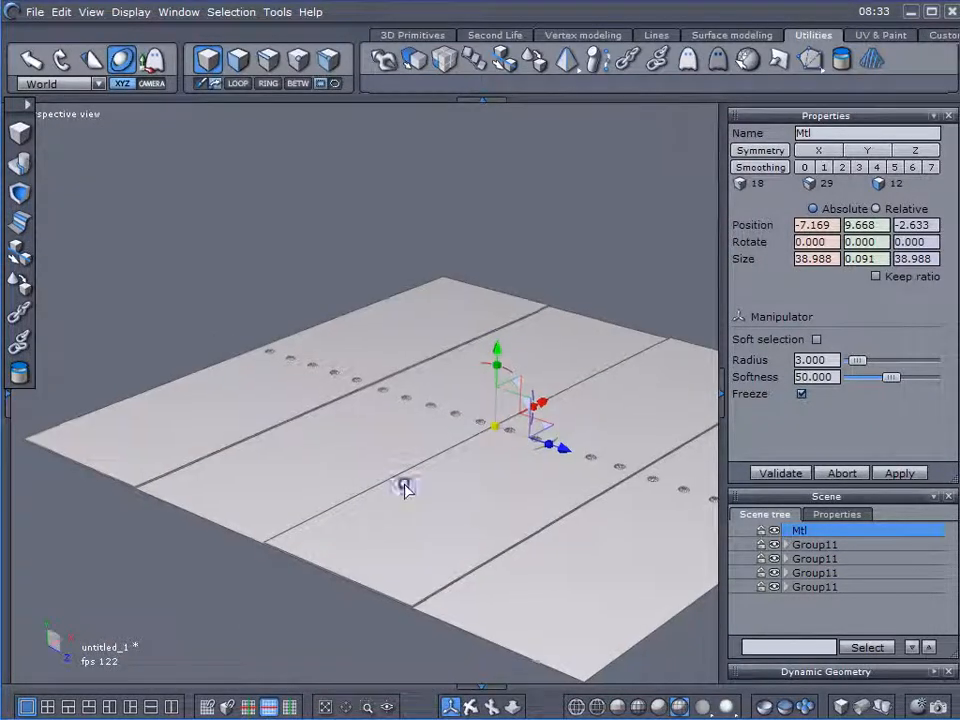
right_click_drag(407, 495, 306, 469)
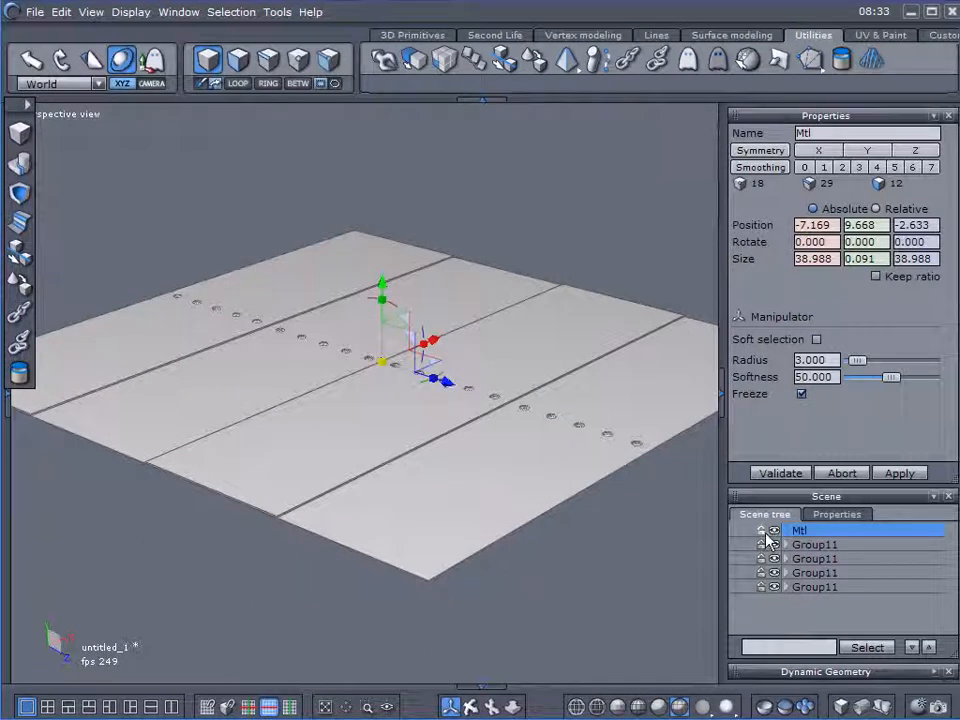
- Group the four Group11 rows without Mtl and slide the new group along negative X to about -24.5
key("Delete")
key("ctrl+a")
left_click(20, 224)
left_click(546, 467)
left_click(761, 530)
left_click_drag(437, 347, 246, 432)
middle_click_drag(432, 520, 286, 545)
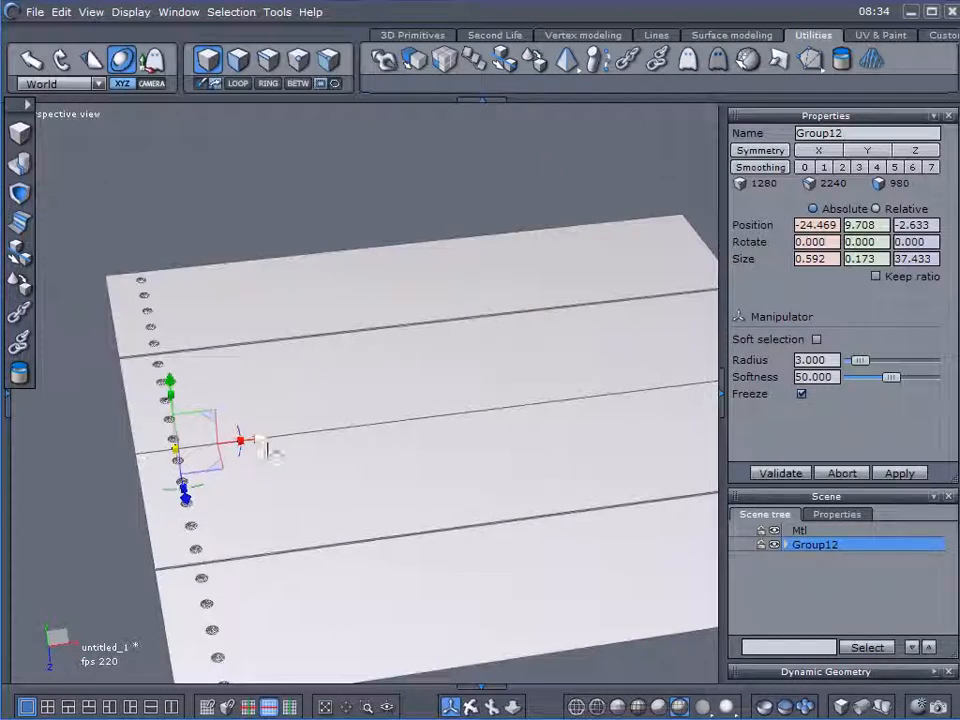
- Duplicate Group12 once with an X offset of 2.192 and validate it
left_click(443, 58)
middle_click_drag(446, 297, 480, 336)
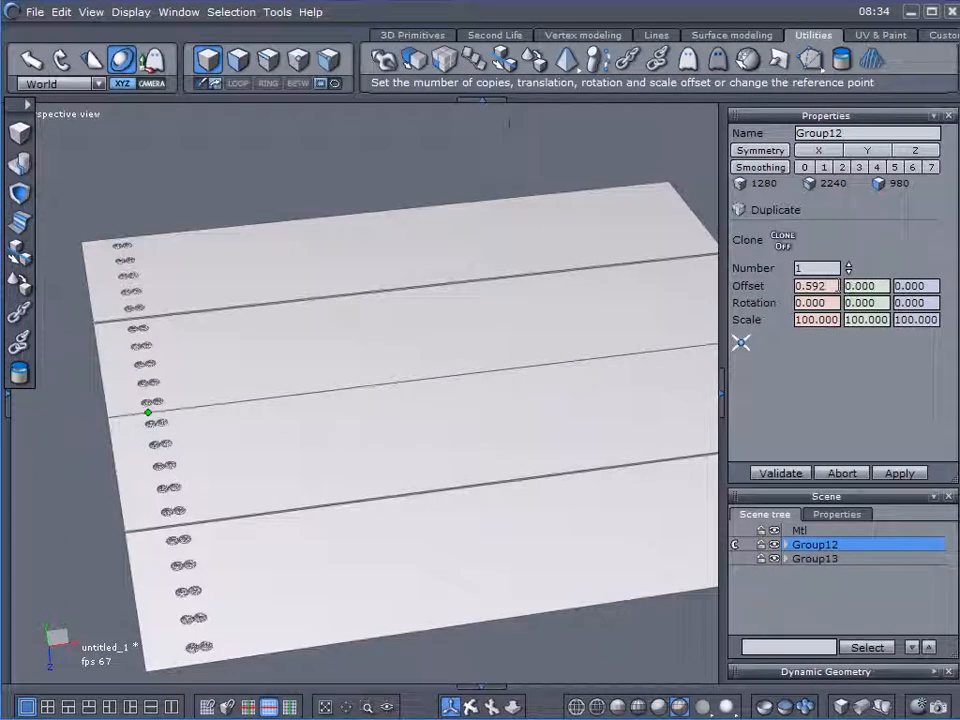
left_click_drag(818, 285, 831, 286)
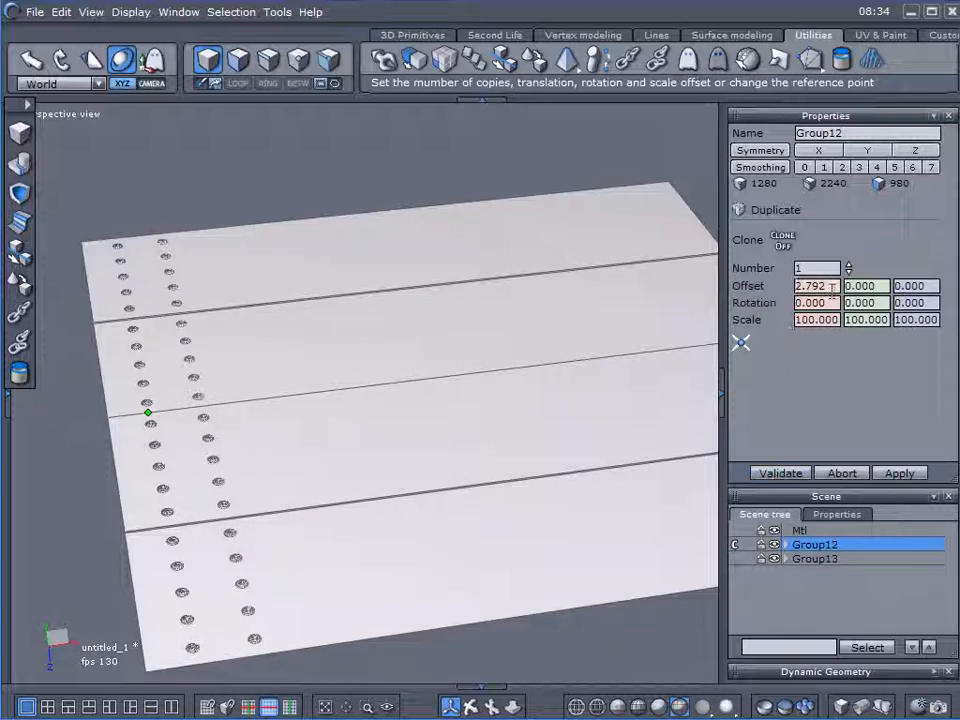
left_click_drag(831, 286, 820, 287)
left_click(799, 473)
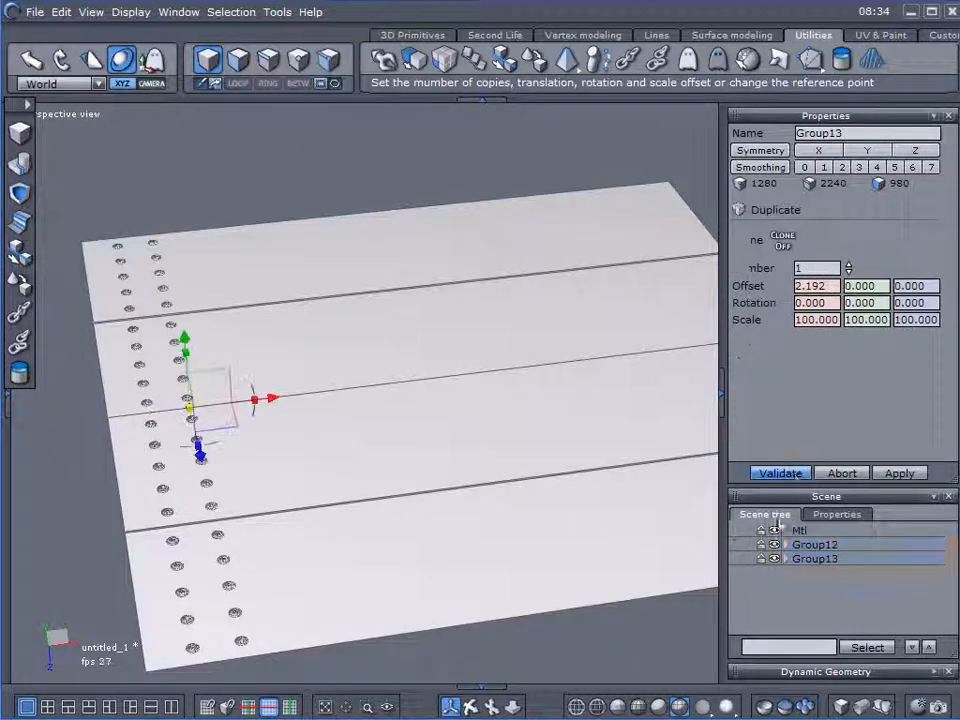
- Select Group12 and Group13 without the Mtl surface and combine them into a single group
left_click(810, 557)
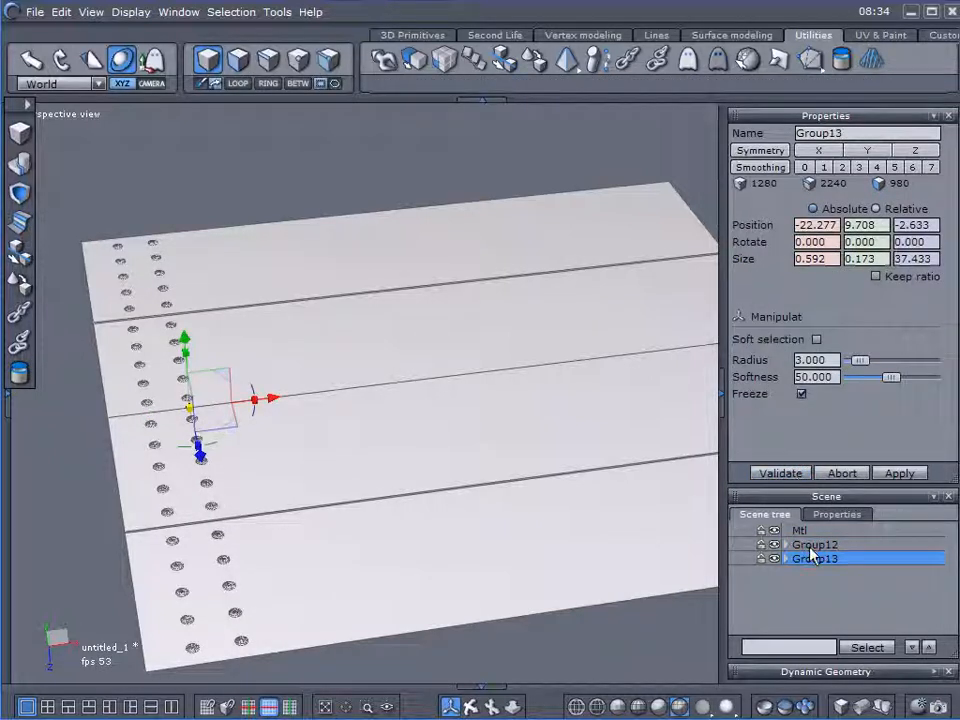
left_click_drag(80, 198, 350, 684)
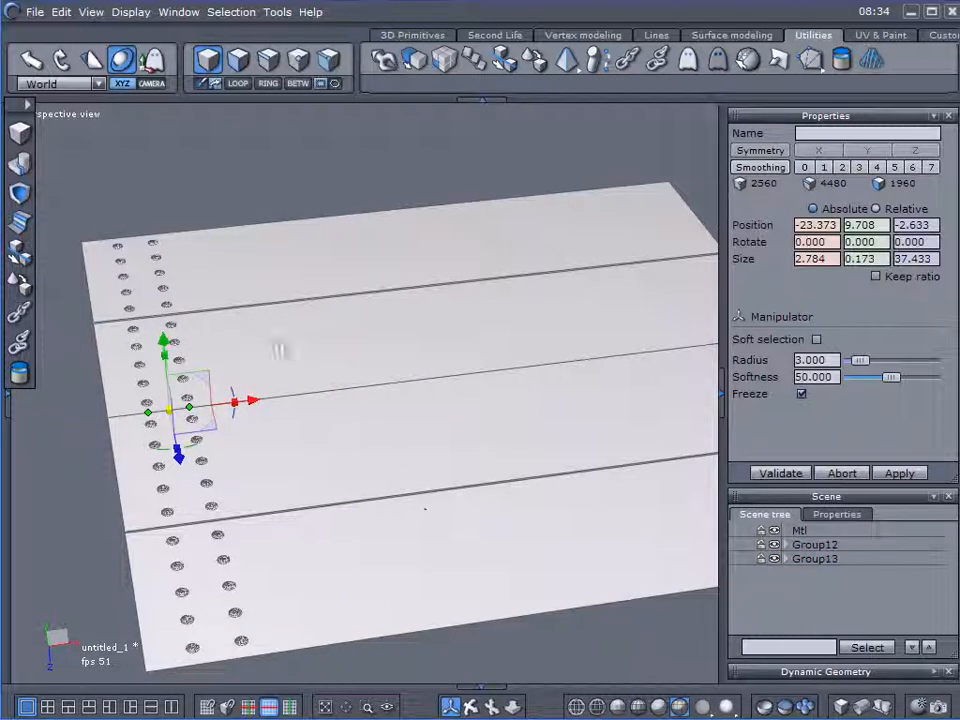
left_click_drag(253, 399, 157, 322)
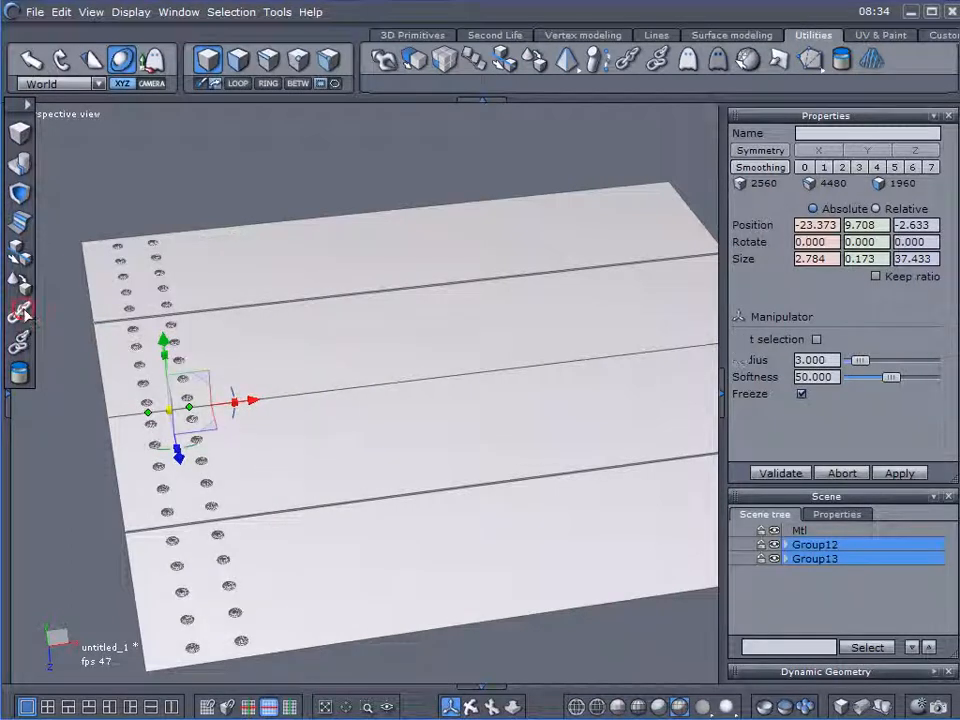
- Duplicate the grouped pair of rivet rows four times with an X offset of 7 and validate it
left_click(442, 59)
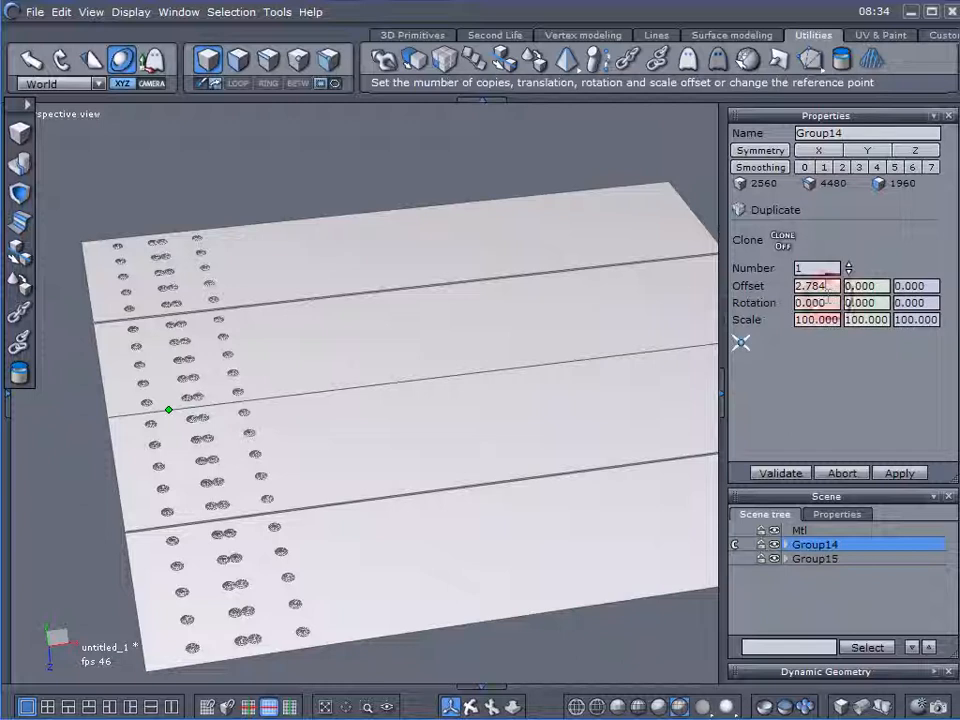
left_click_drag(835, 286, 727, 297)
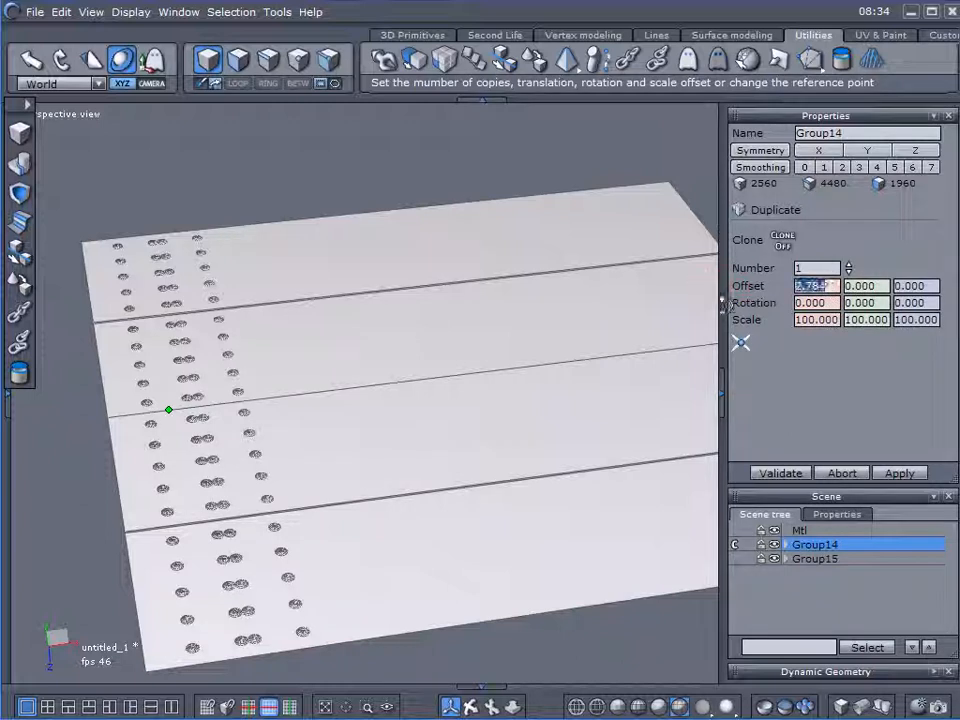
type("4")
left_click(884, 286)
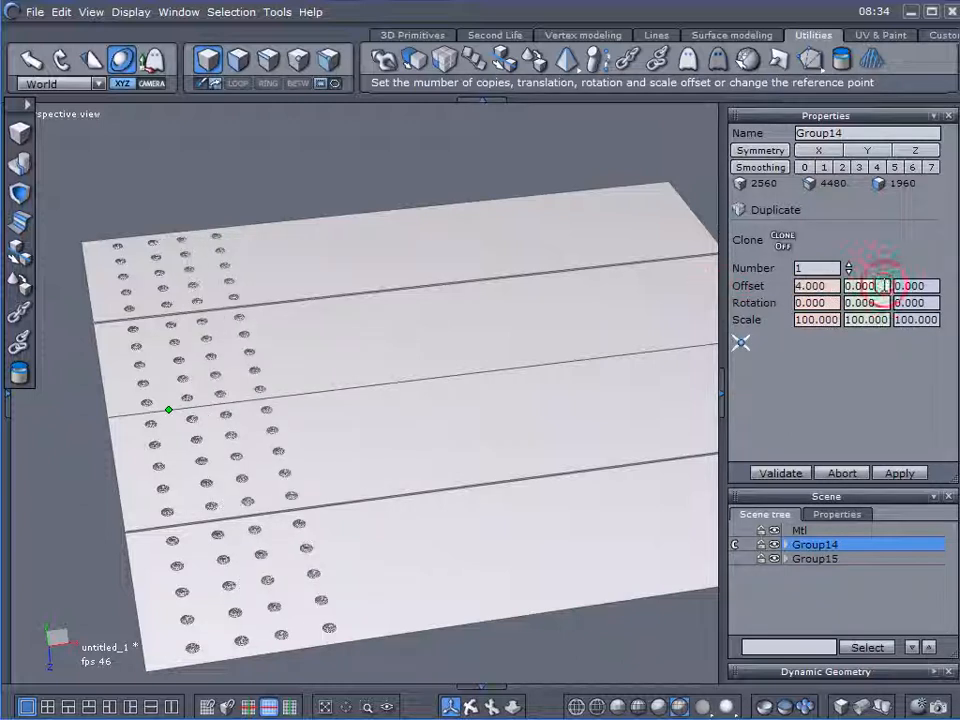
left_click_drag(836, 286, 714, 298)
type("7")
left_click(862, 286)
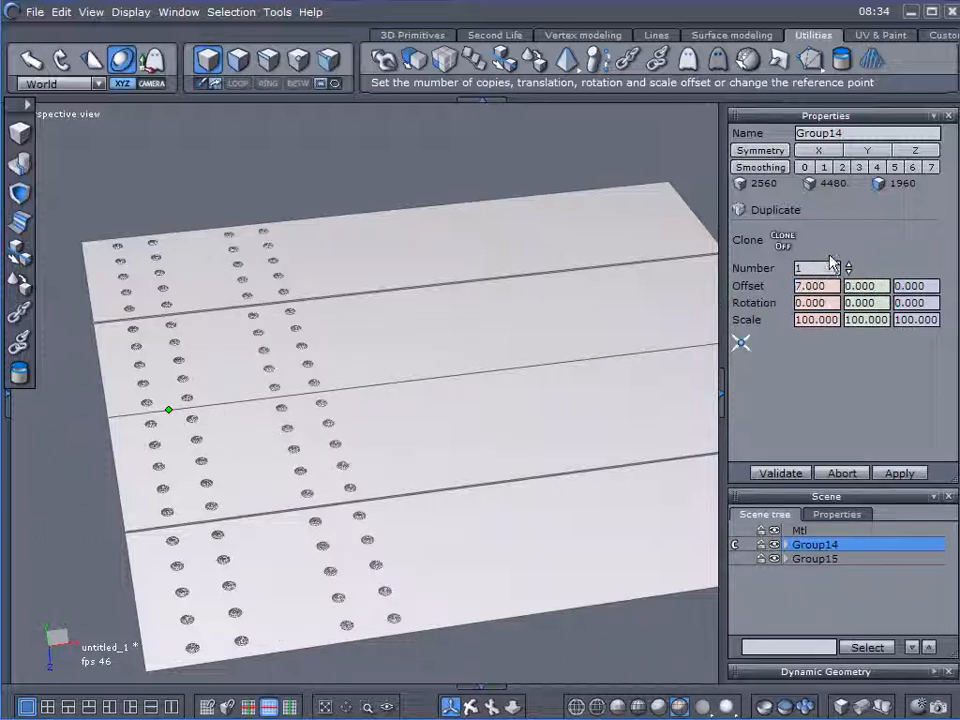
scroll(831, 268, "up", 5)
scroll(831, 268, "down", 2)
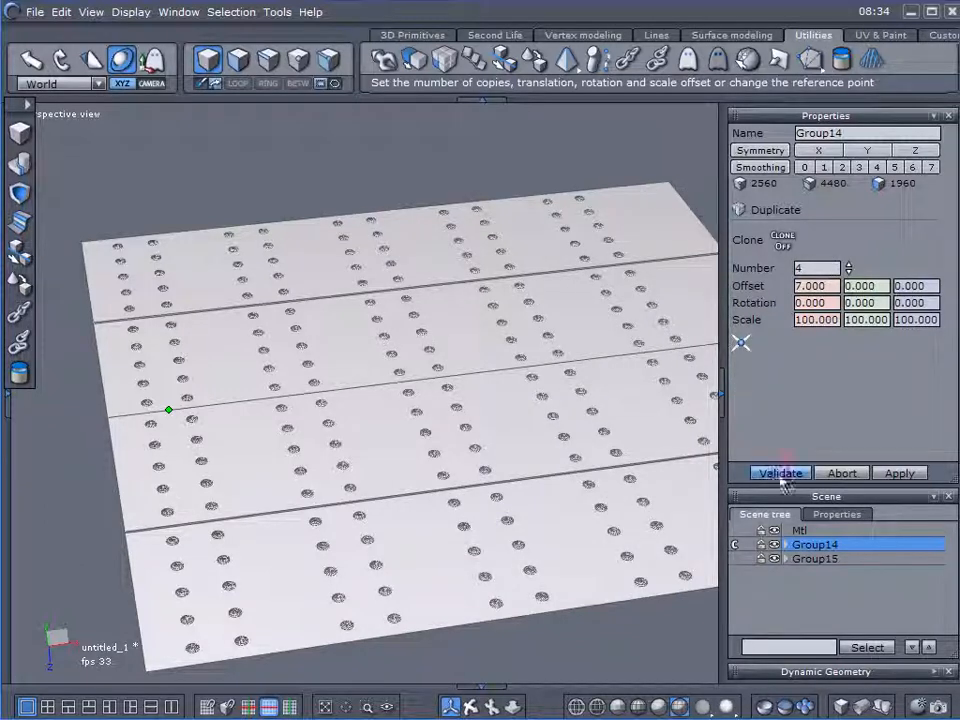
- Examine the duplicated rivet rows across the strips from an angled overview and close up
middle_click_drag(544, 499, 574, 489)
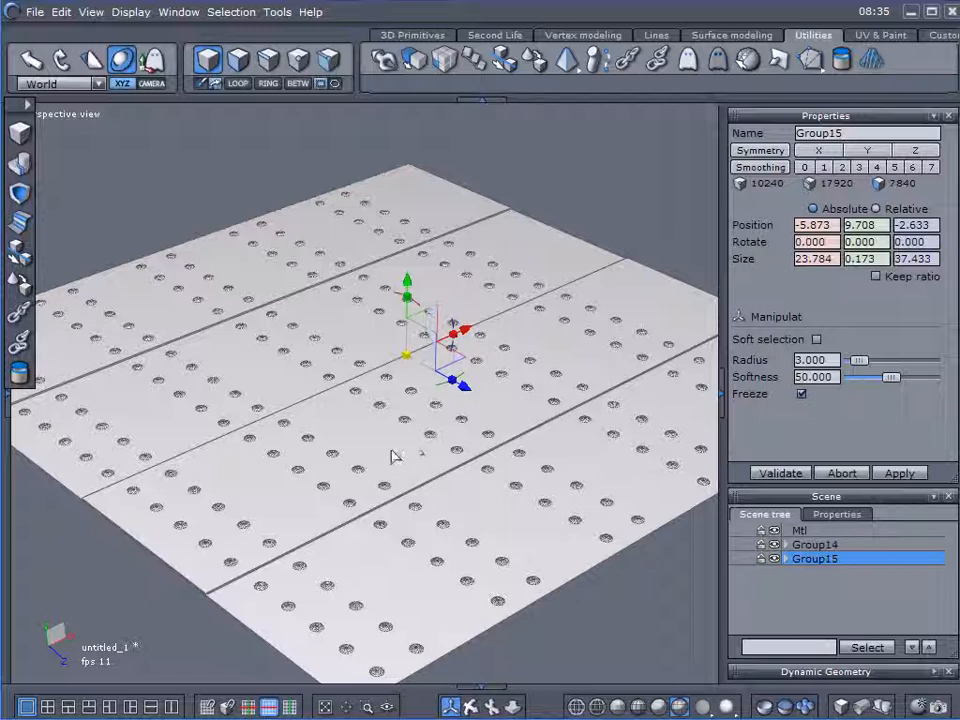
right_click_drag(372, 494, 620, 651)
scroll(552, 572, "down", 5)
right_click_drag(520, 486, 384, 428)
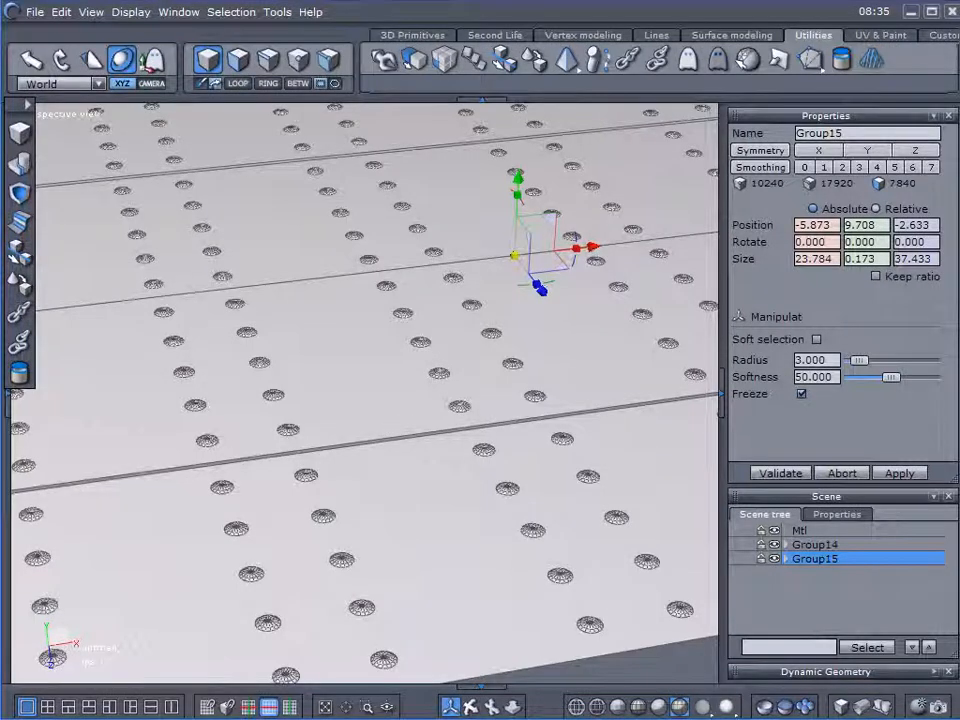